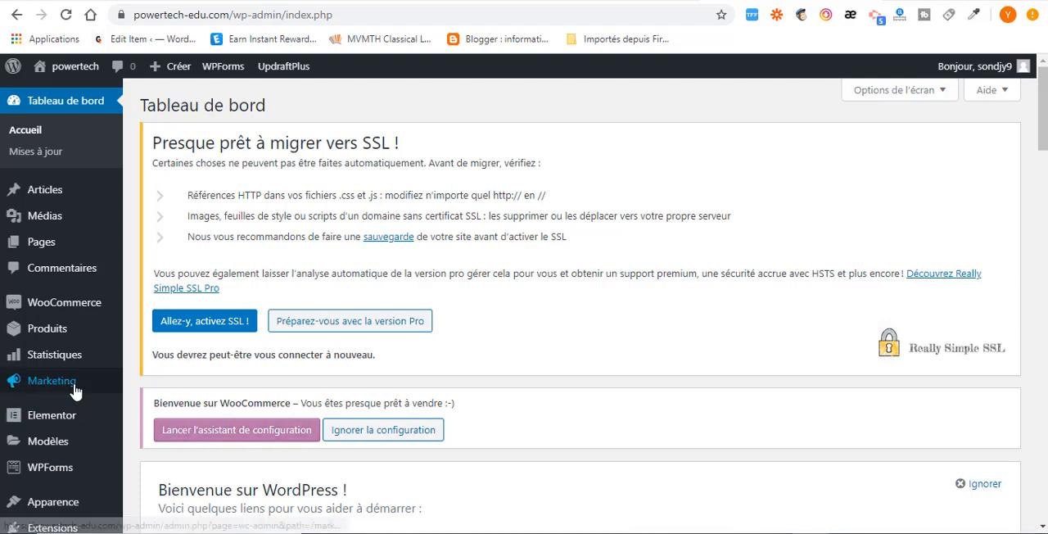
Open the page for adding extensions and search the extension directory for "learnpress".
scroll(71, 391, "down", 2)
mouse_move(70, 397)
mouse_move(71, 415)
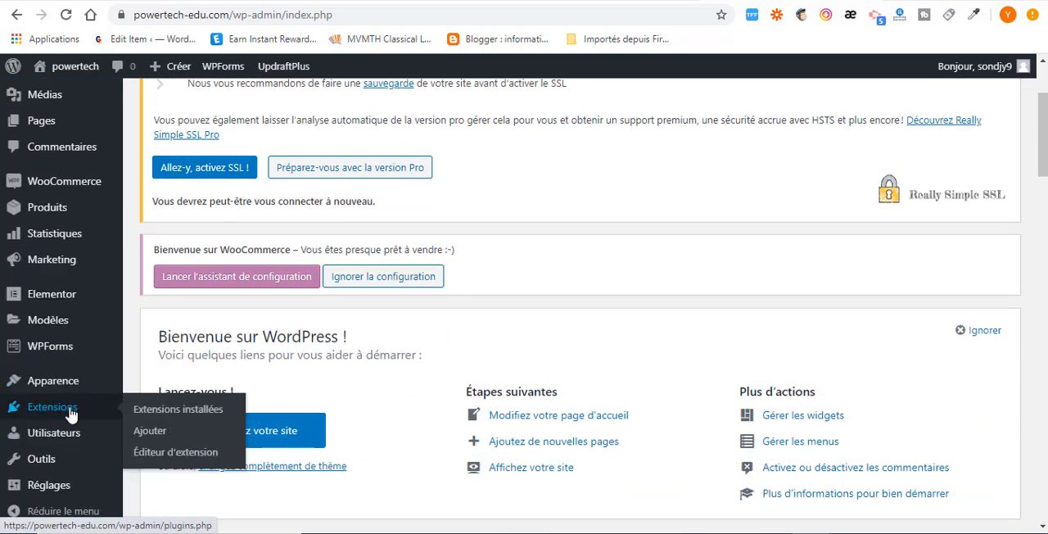
left_click(150, 431)
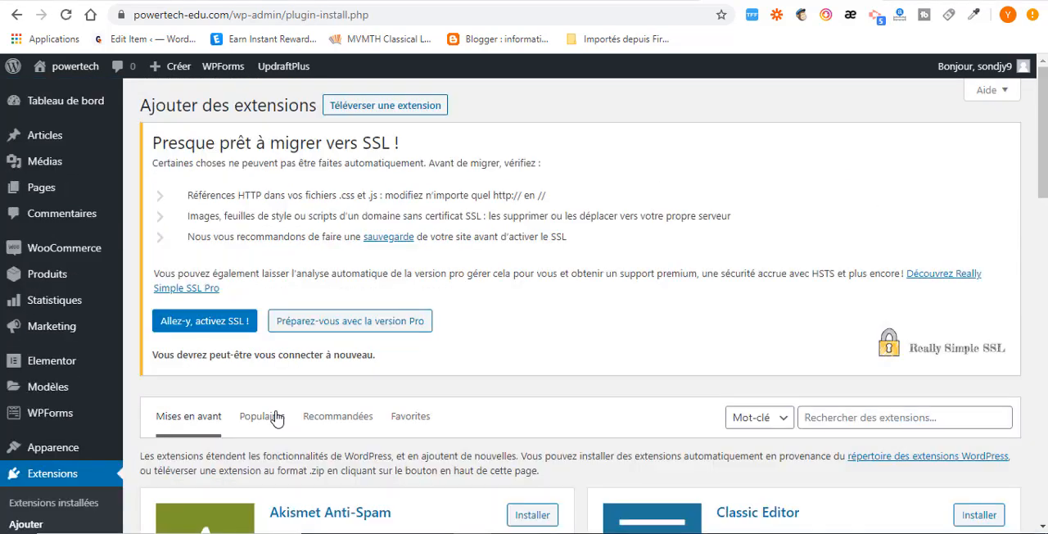
scroll(843, 320, "down", 2)
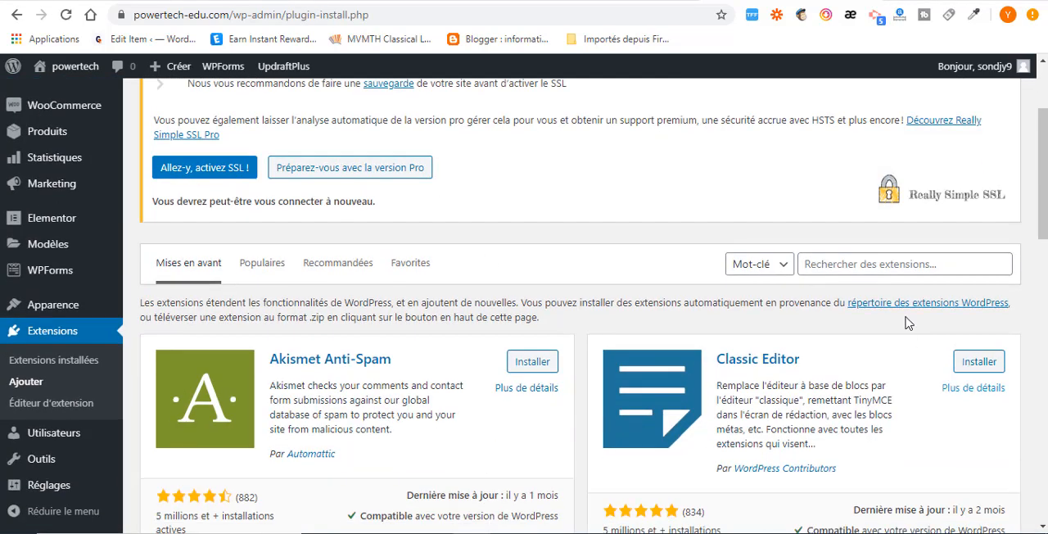
left_click(862, 264)
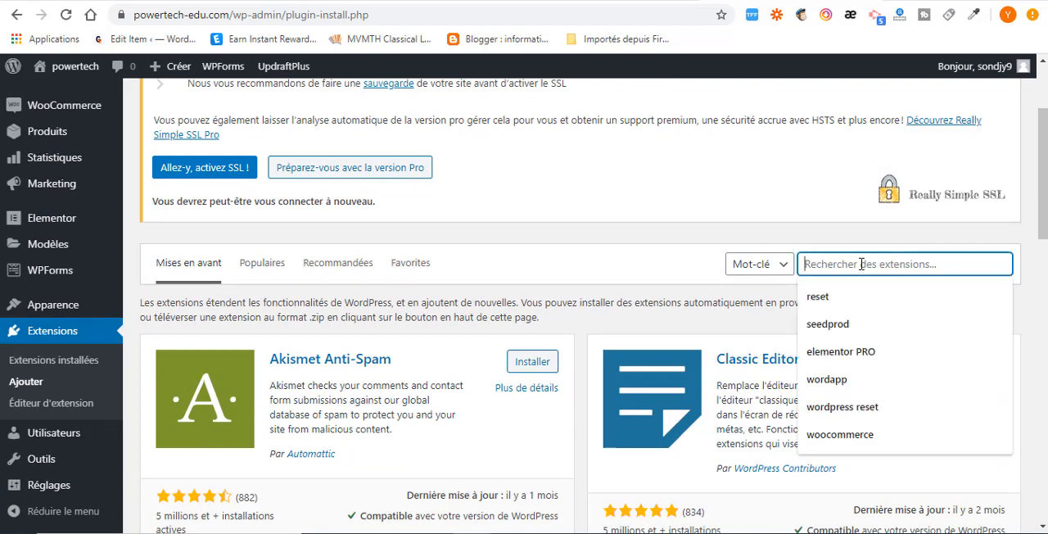
type("learnpress")
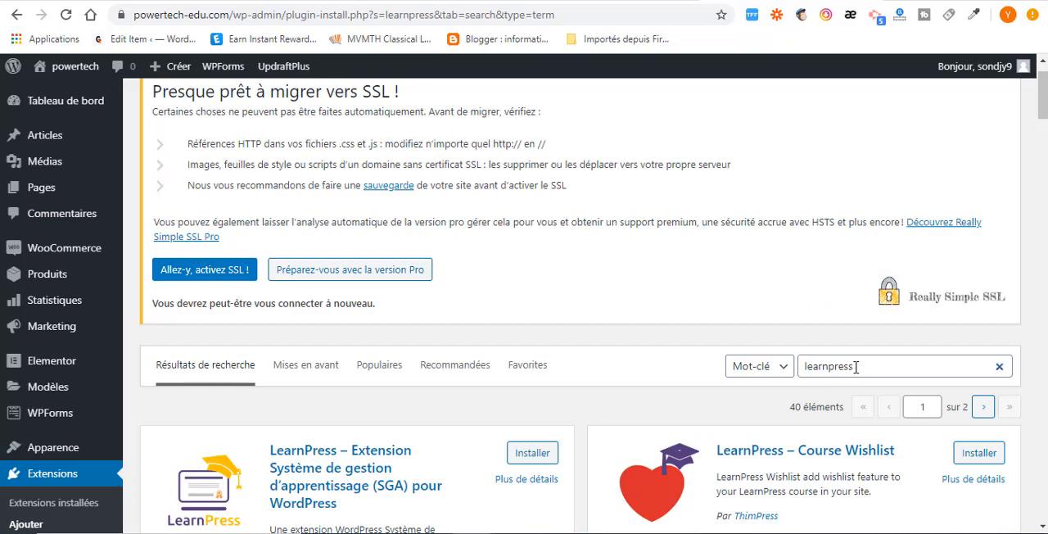
Install and activate the main LearnPress learning-management extension by ThimPress, and launch its setup wizard.
scroll(368, 417, "down", 3)
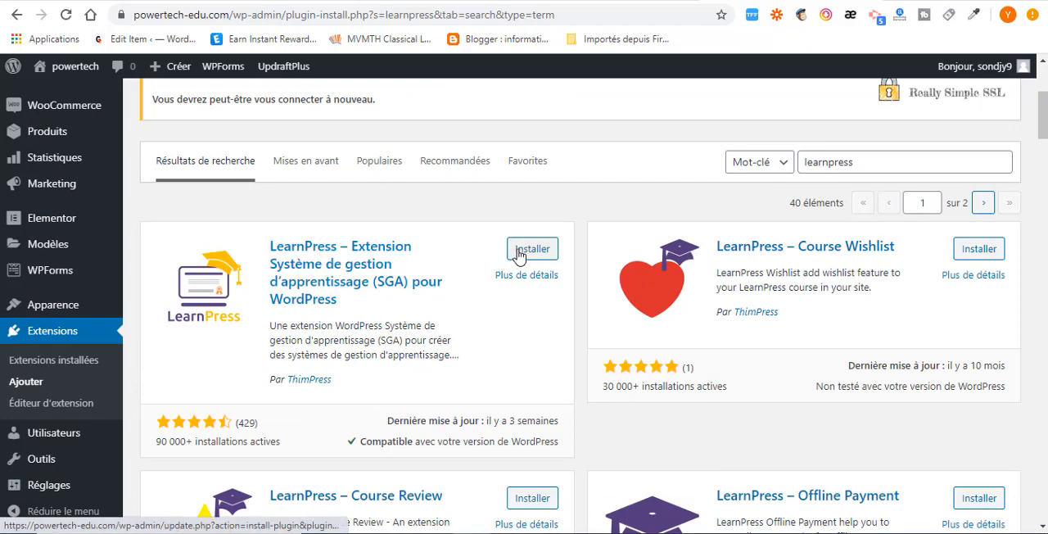
scroll(229, 375, "down", 1)
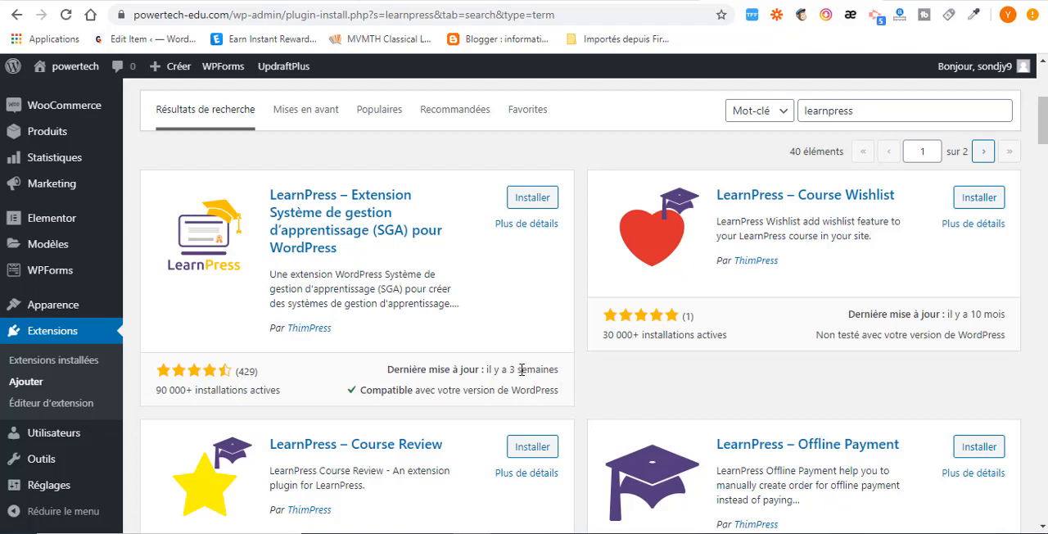
left_click(521, 199)
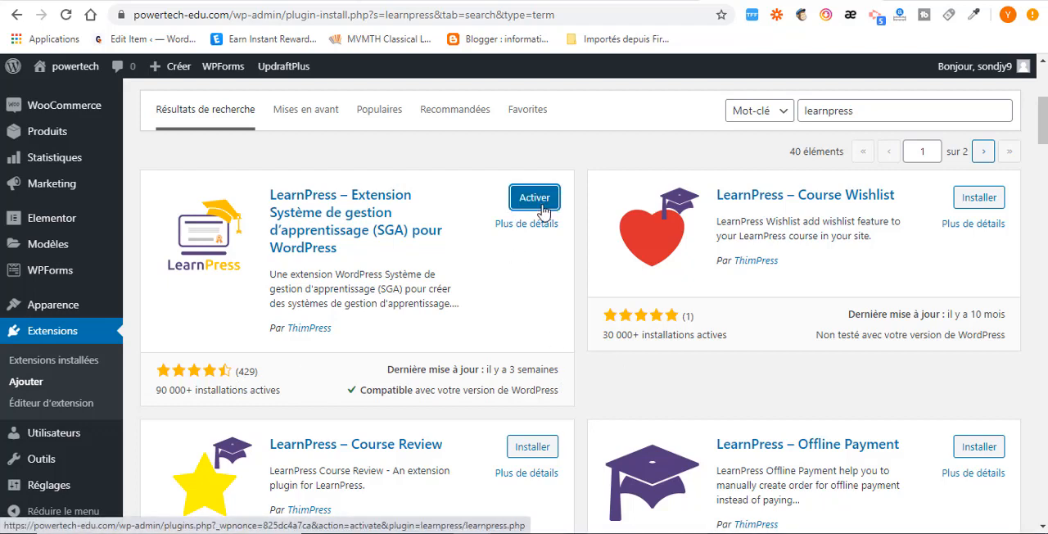
left_click(535, 201)
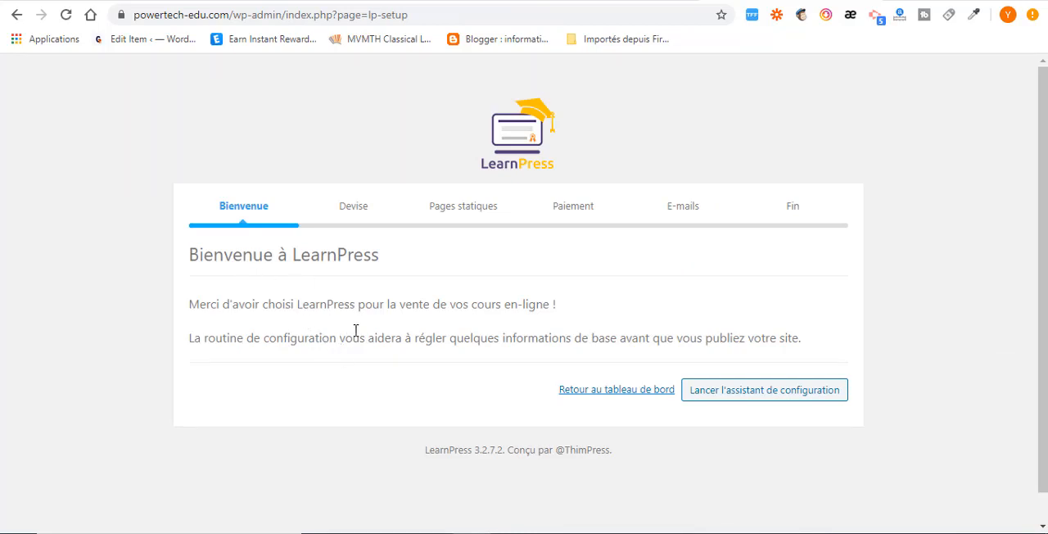
scroll(468, 461, "down", 2)
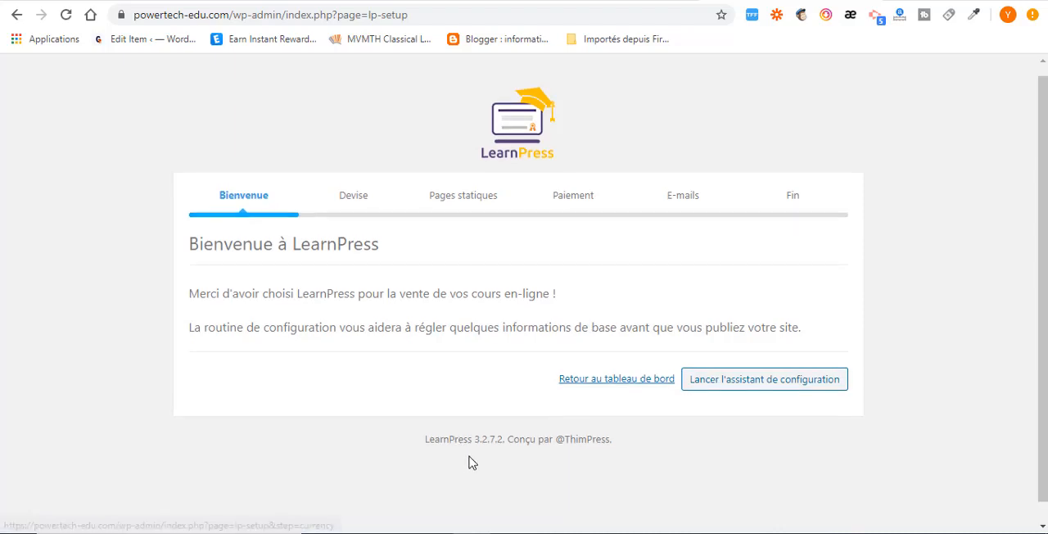
left_click(733, 366)
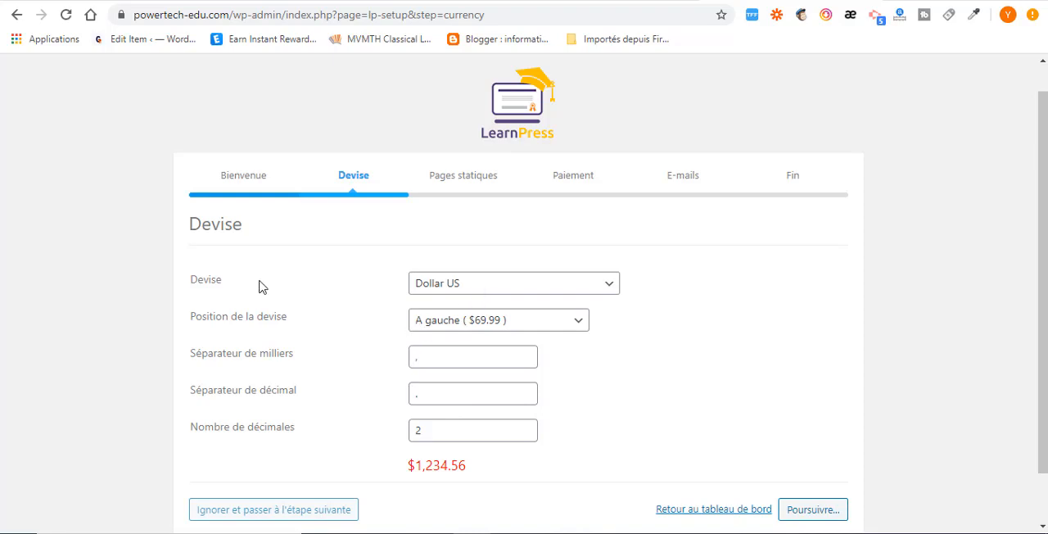
Try the currency position "A droite (69.99$)" and restore "A gauche ($69.99)".
left_click(457, 328)
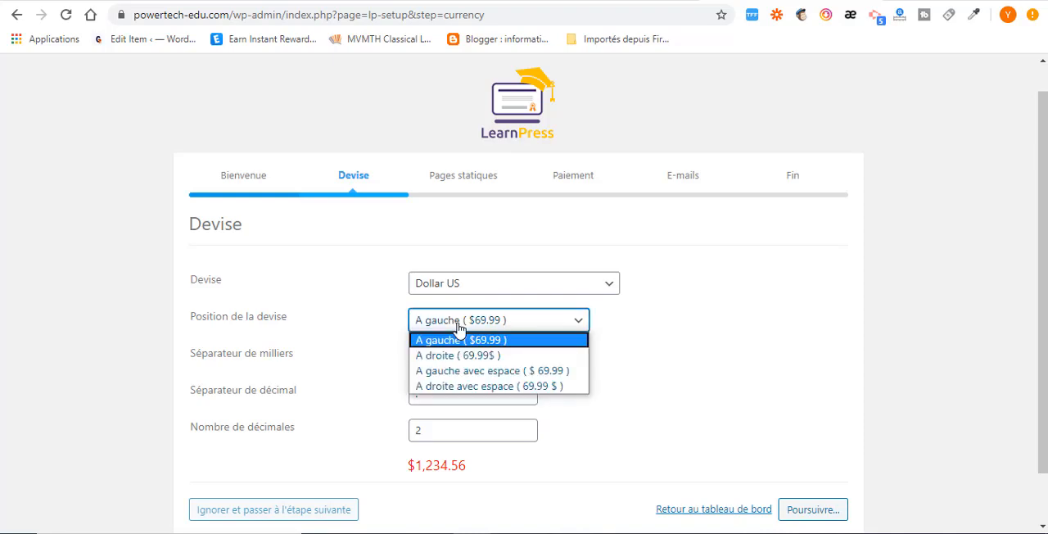
left_click(472, 355)
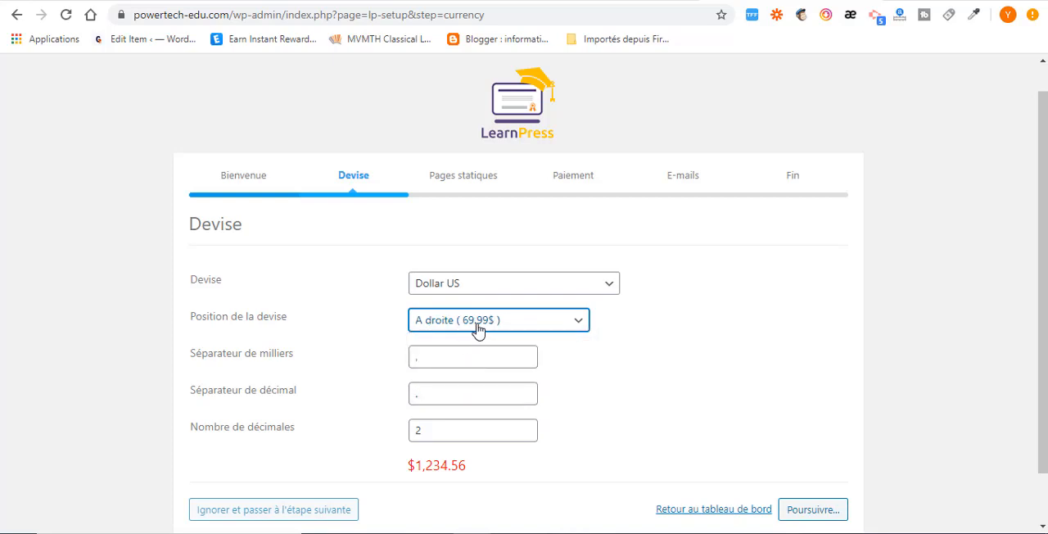
left_click(479, 328)
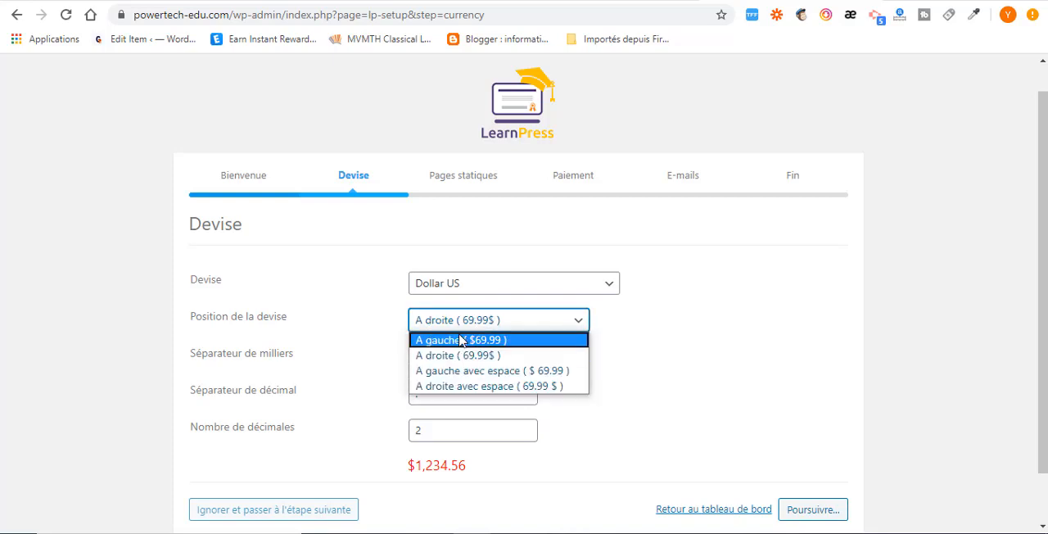
left_click(461, 341)
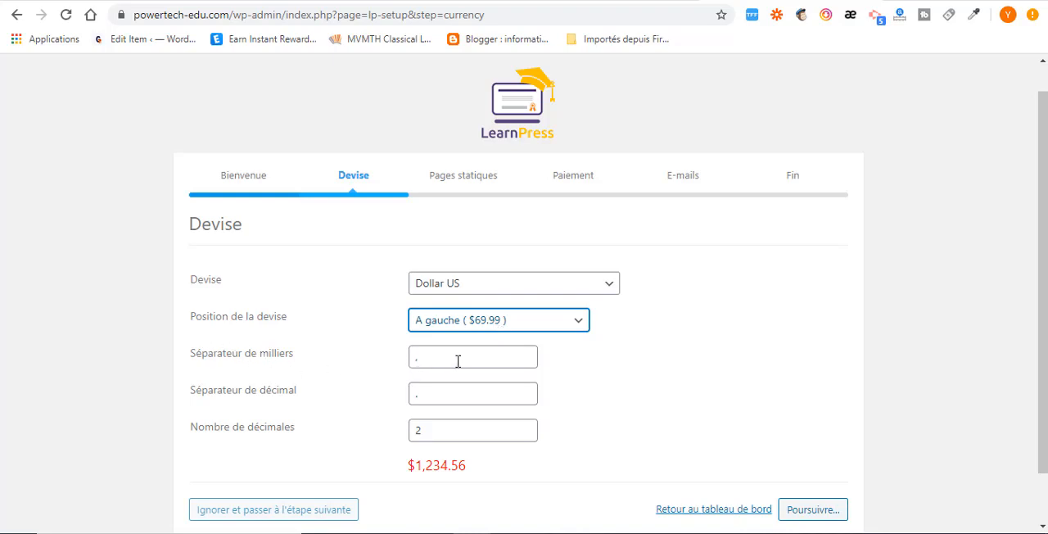
Check the thousands and decimal separators, keep the currency settings and continue to the static pages setup.
double_click(424, 358)
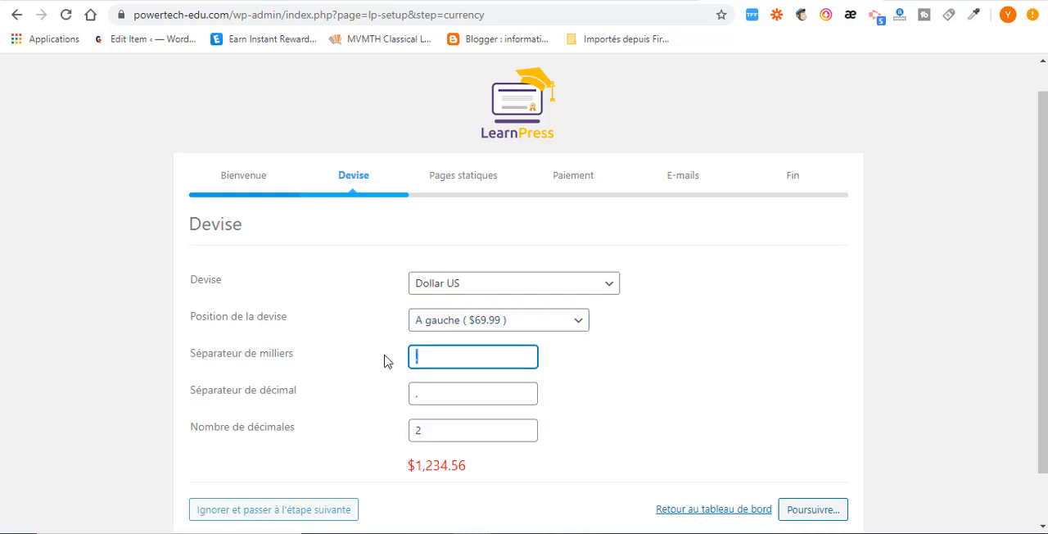
double_click(430, 400)
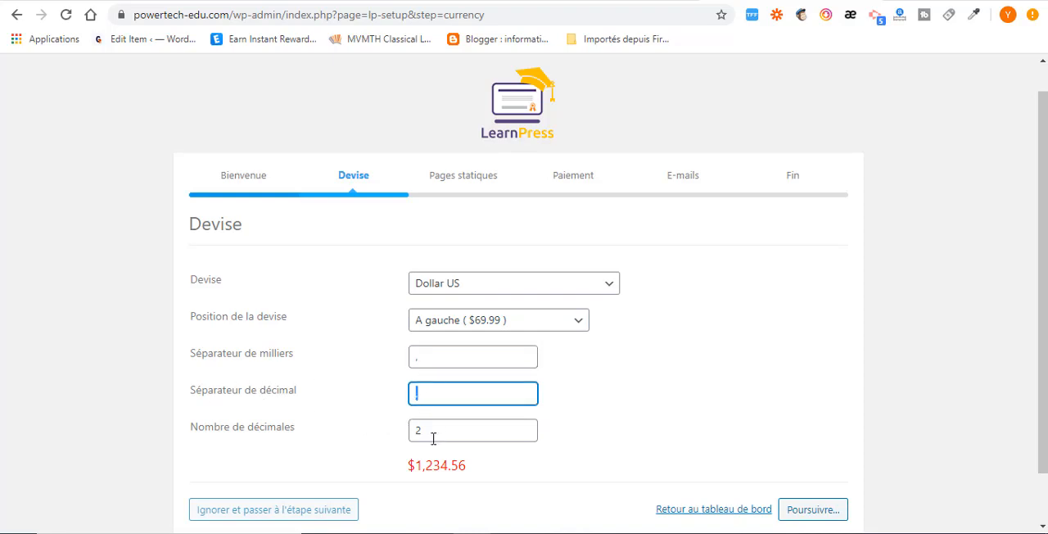
scroll(433, 439, "down", 1)
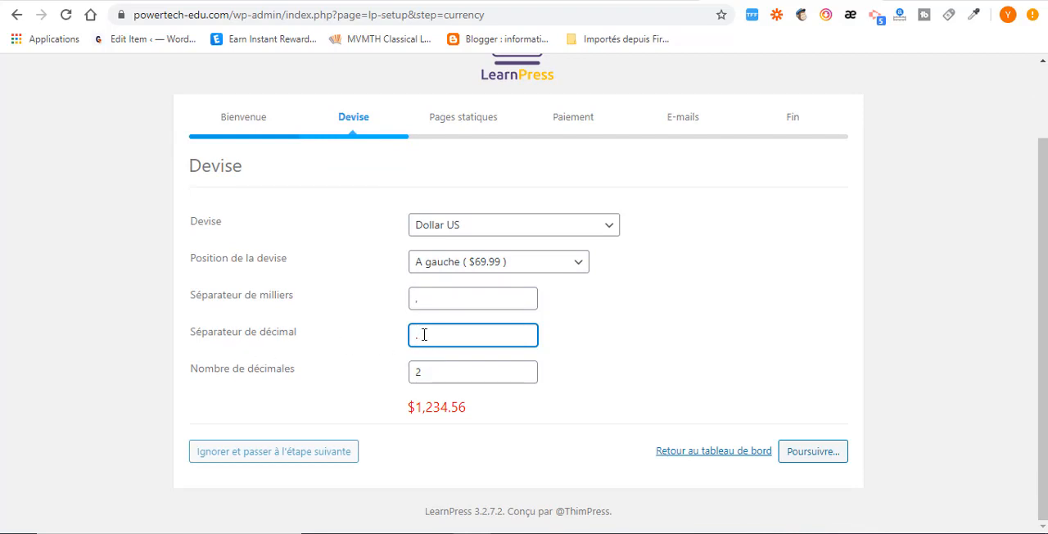
double_click(423, 299)
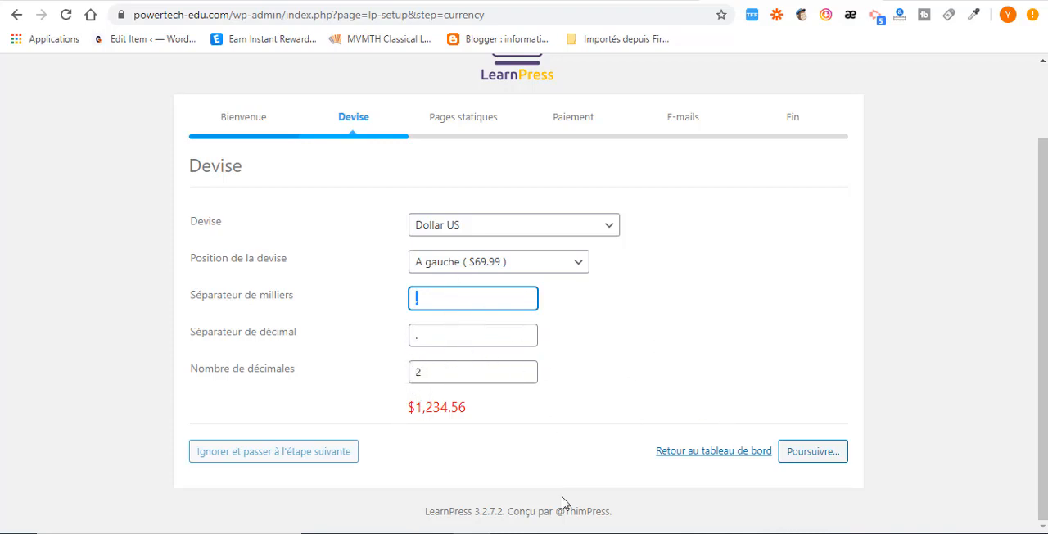
left_click(824, 457)
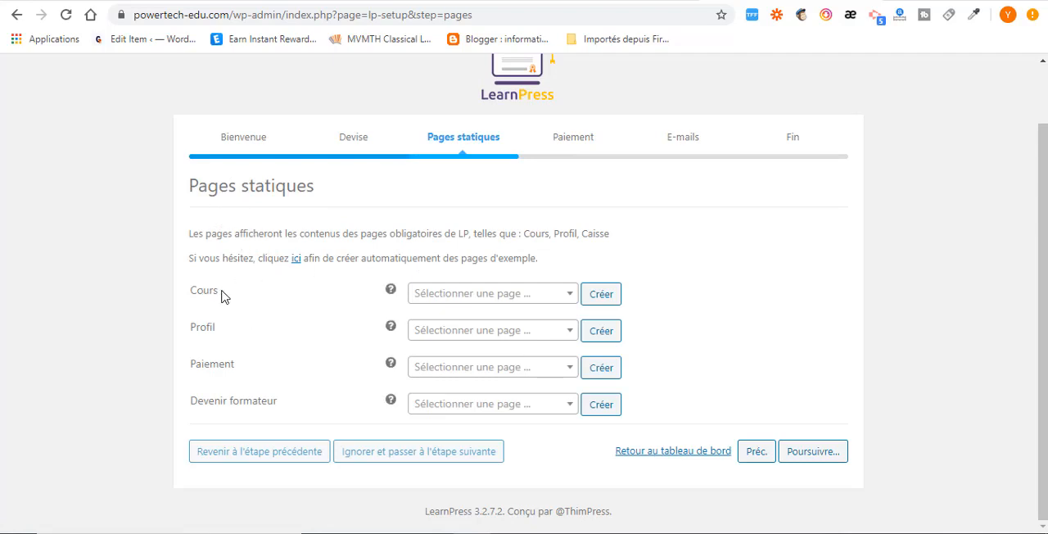
Look through the existing site pages offered for the Cours page, without choosing one.
double_click(173, 295)
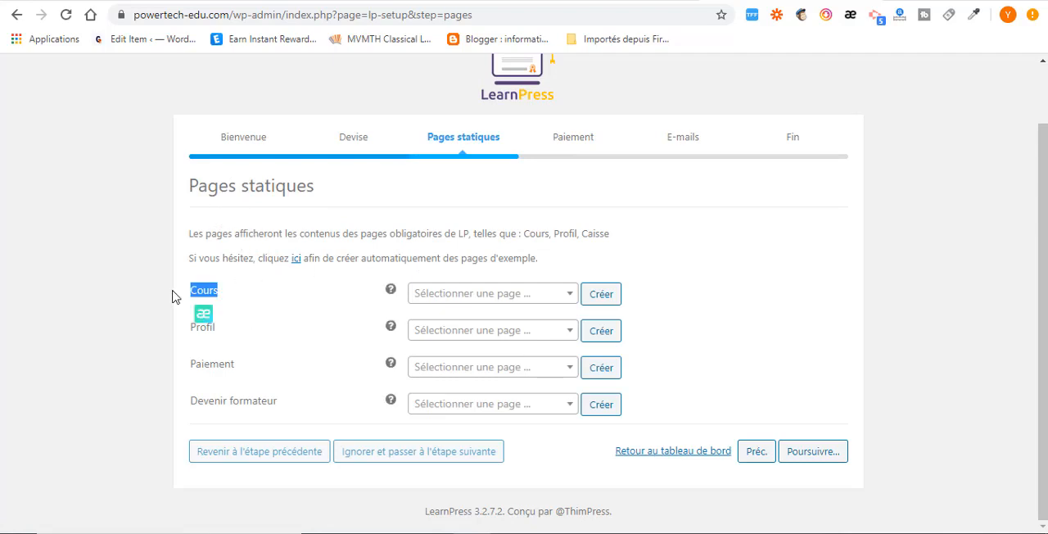
left_click(464, 297)
scroll(446, 447, "down", 1)
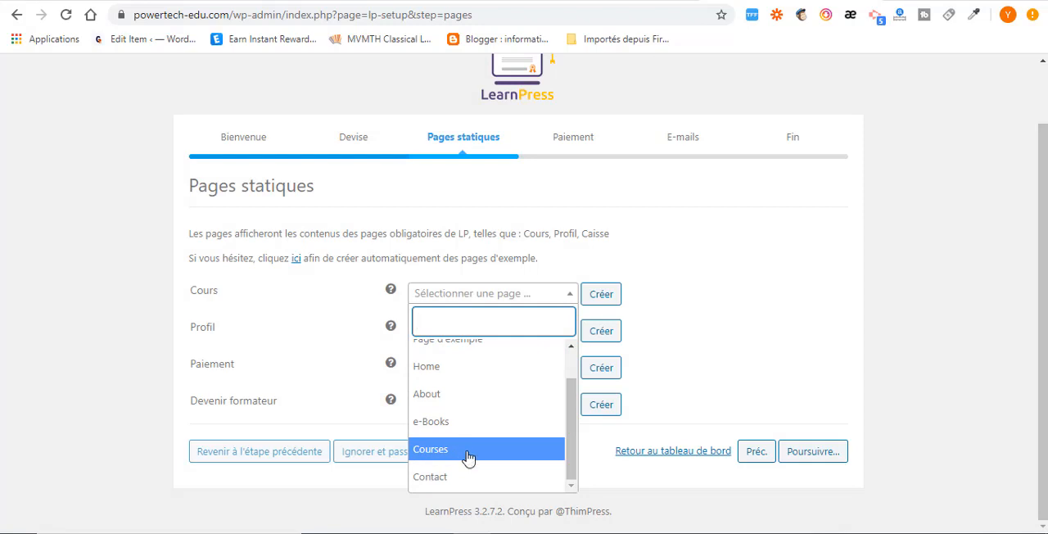
left_click(291, 279)
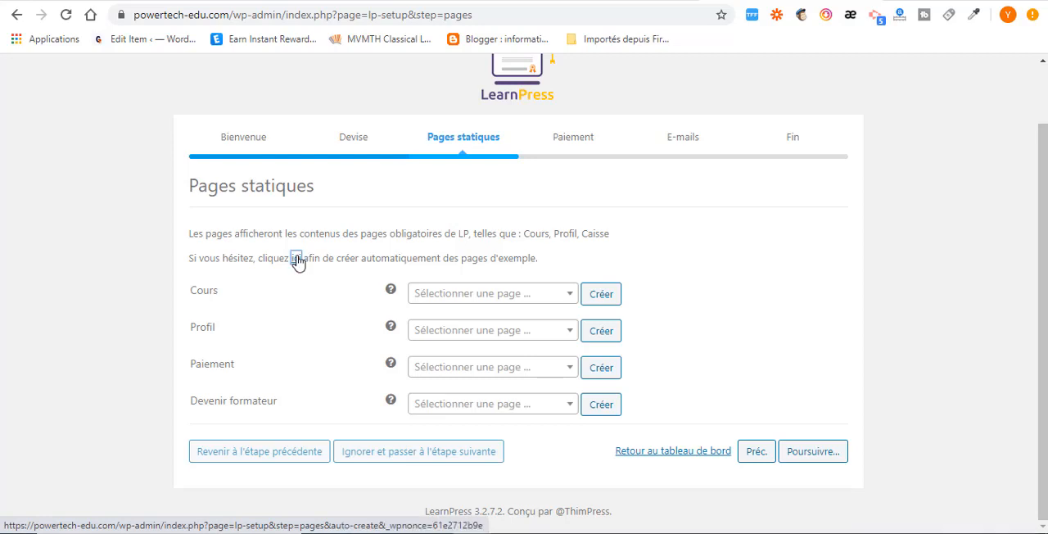
Create the sample pages for Cours, Profil, Paiement and Devenir formateur automatically, and continue to the payment setup.
left_click(297, 258)
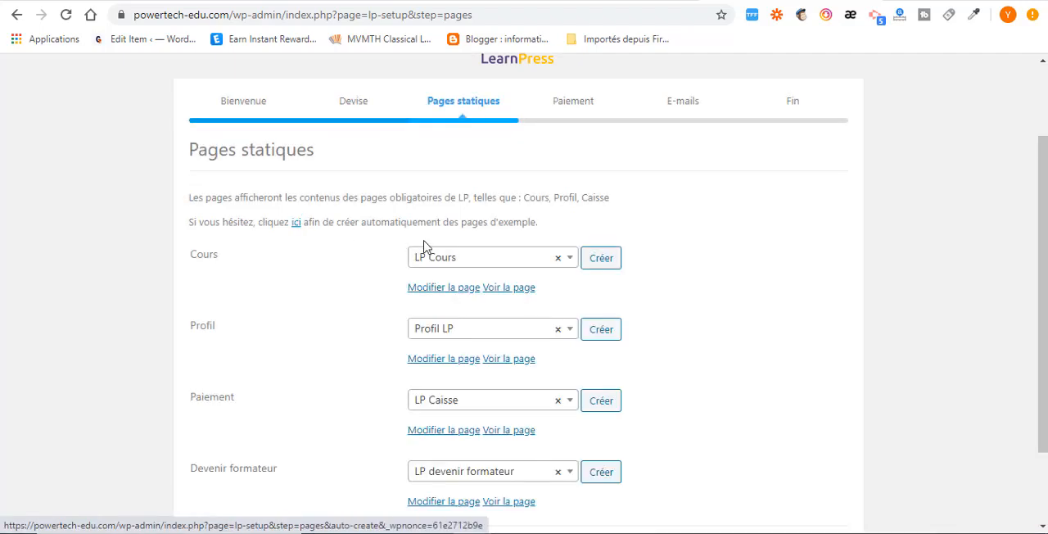
scroll(423, 245, "down", 2)
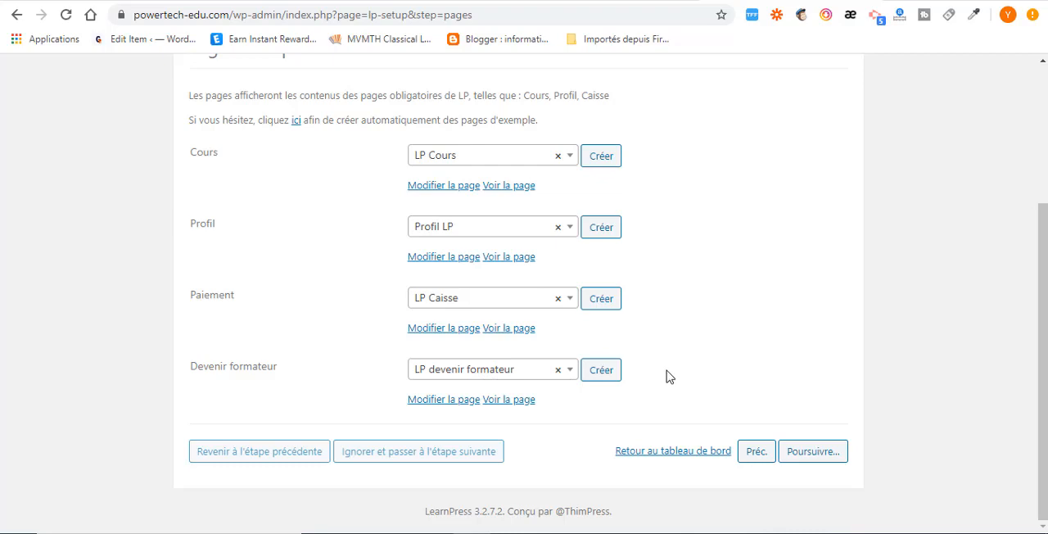
left_click(813, 452)
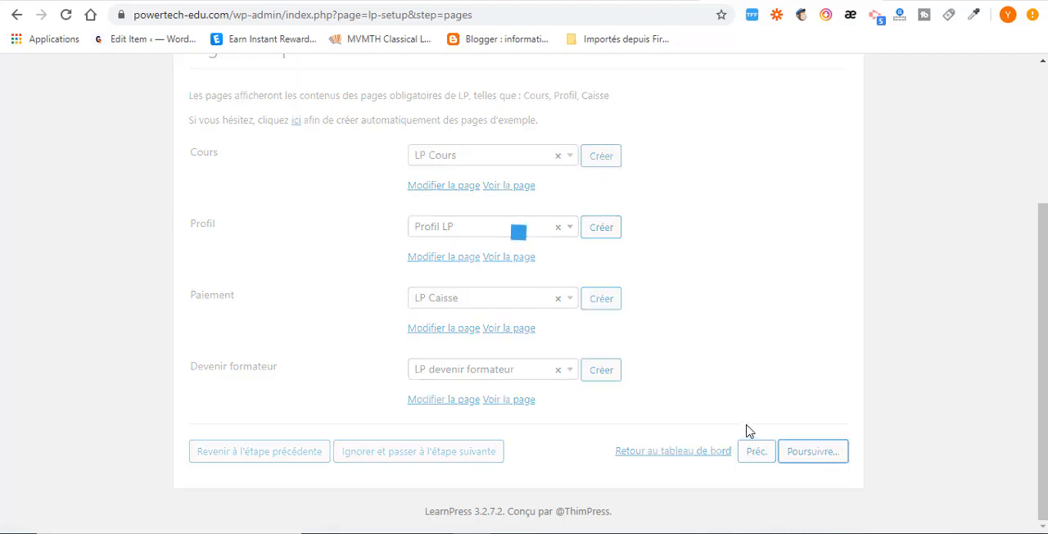
Enable PayPal payments and fill in the live PayPal e-mail address.
scroll(375, 336, "down", 3)
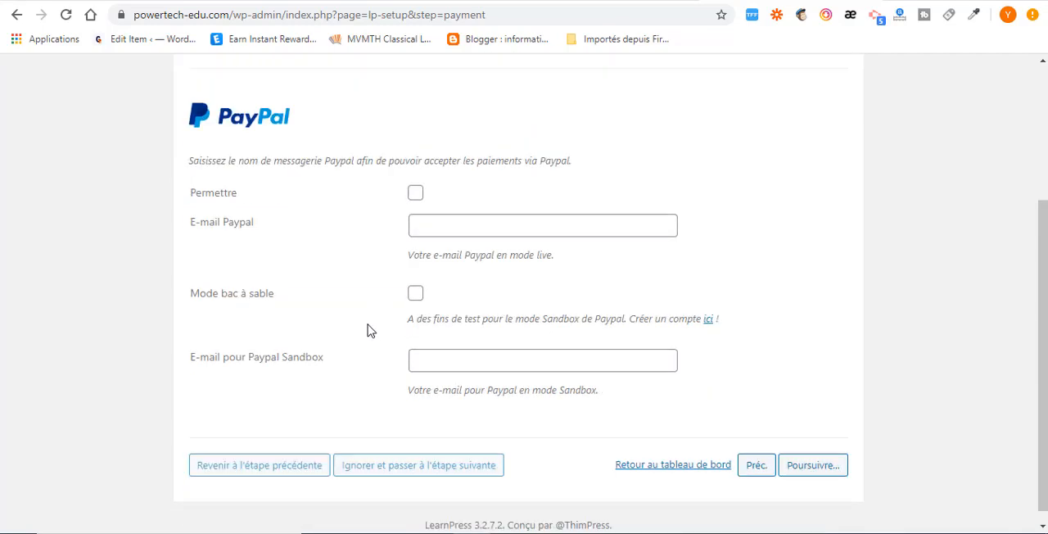
scroll(367, 329, "up", 3)
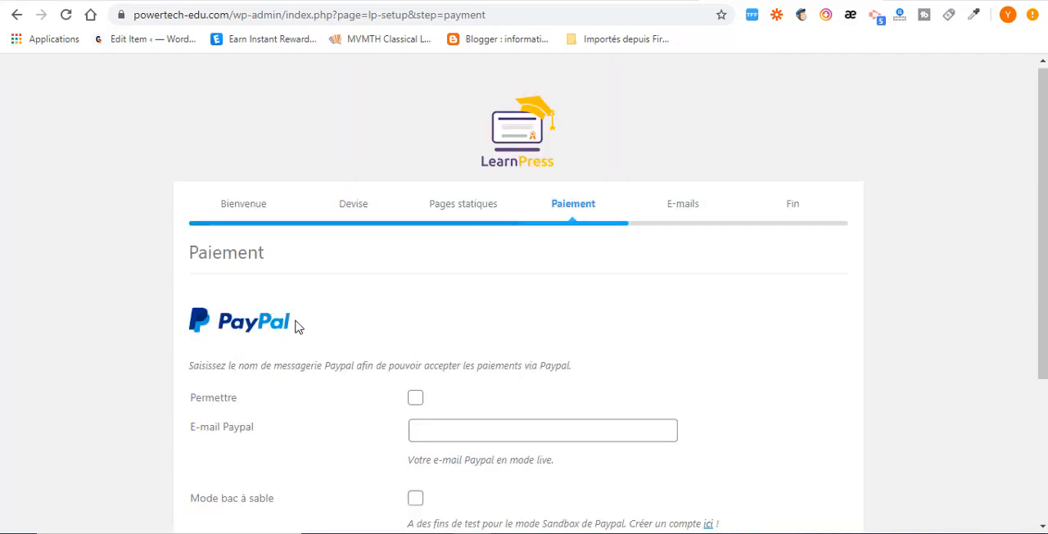
scroll(318, 407, "down", 1)
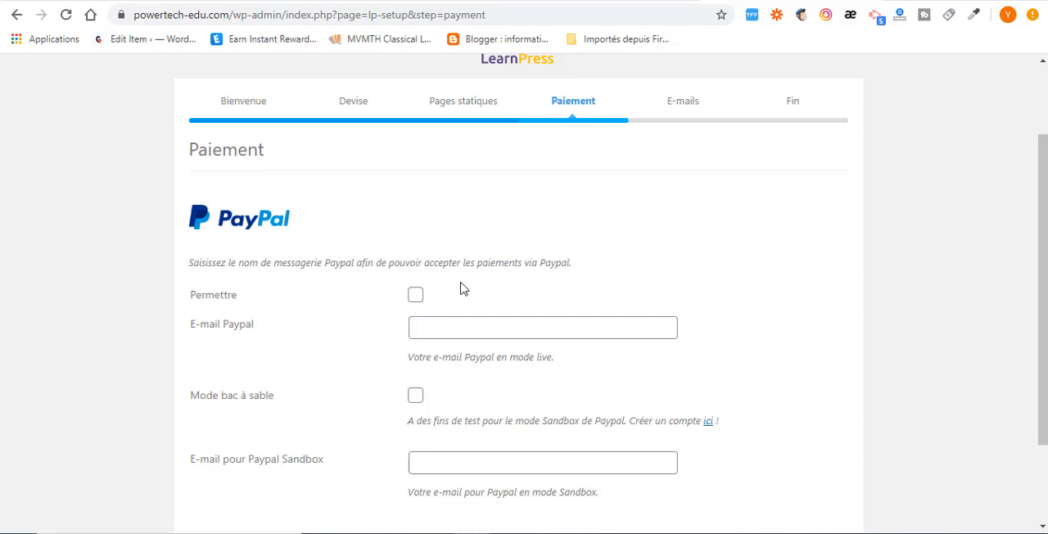
left_click(415, 295)
left_click(431, 329)
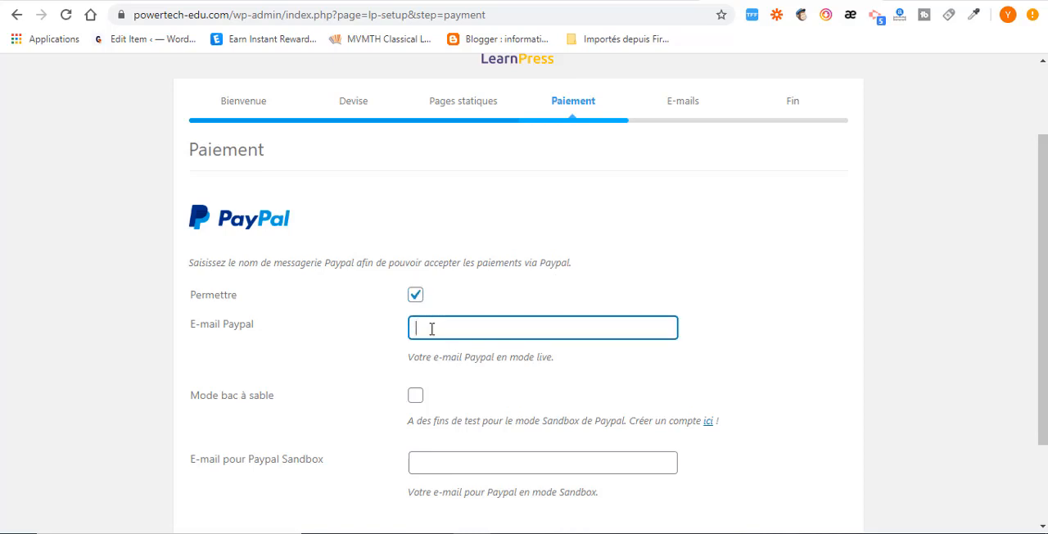
key("ctrl+v")
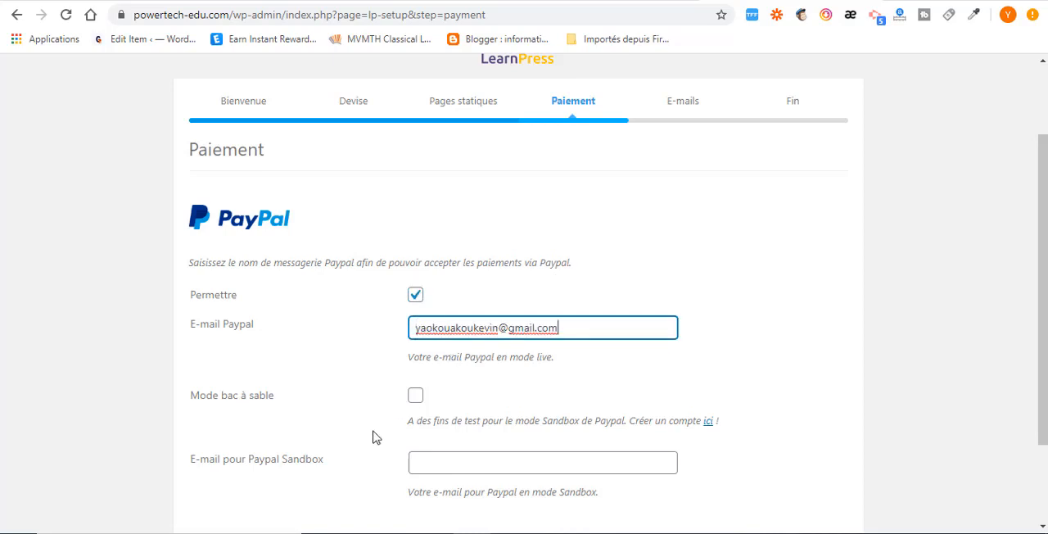
Enable PayPal sandbox mode, reuse the live PayPal e-mail address for the sandbox account, and continue to the e-mail setup.
left_click(416, 398)
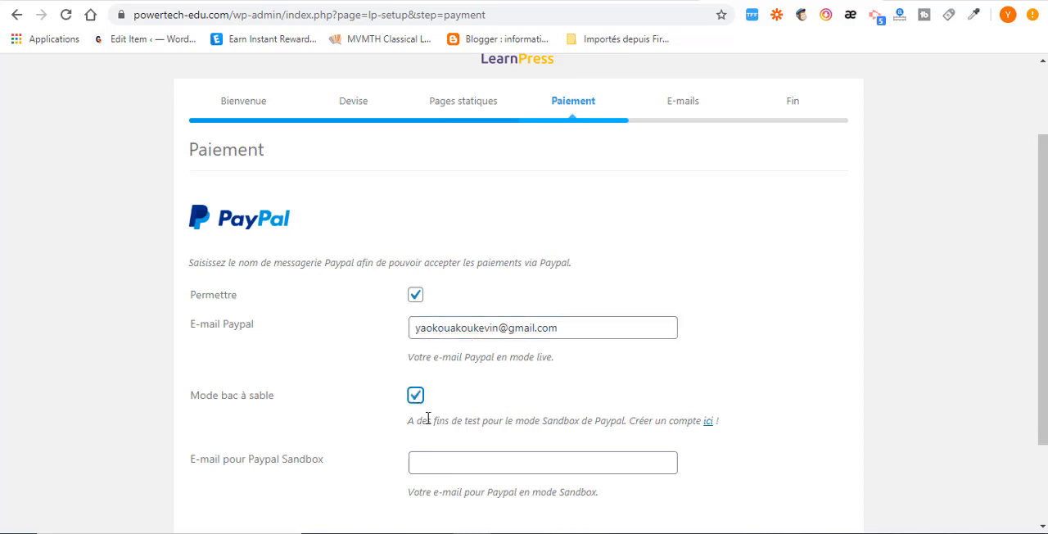
scroll(352, 417, "down", 2)
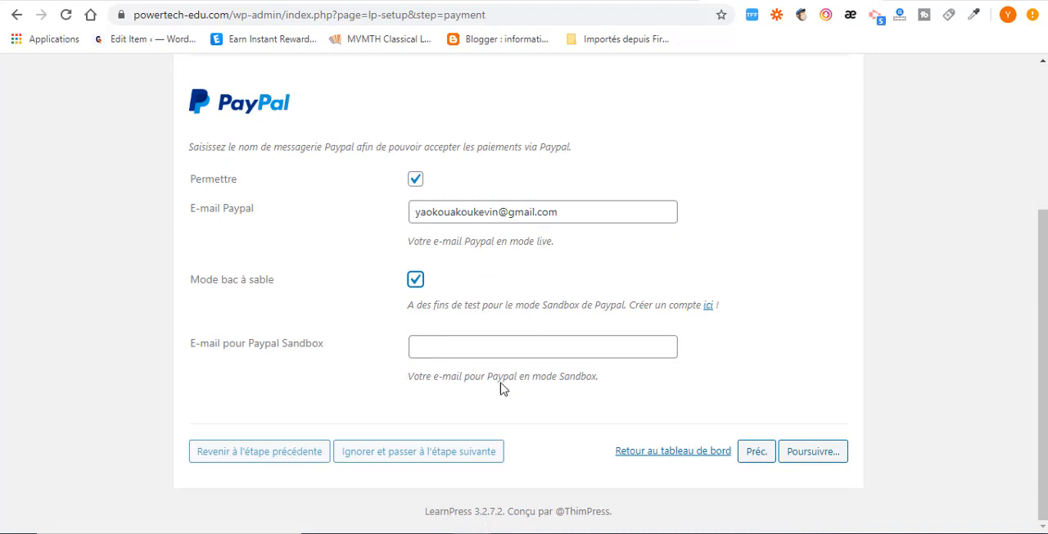
left_click_drag(565, 211, 410, 211)
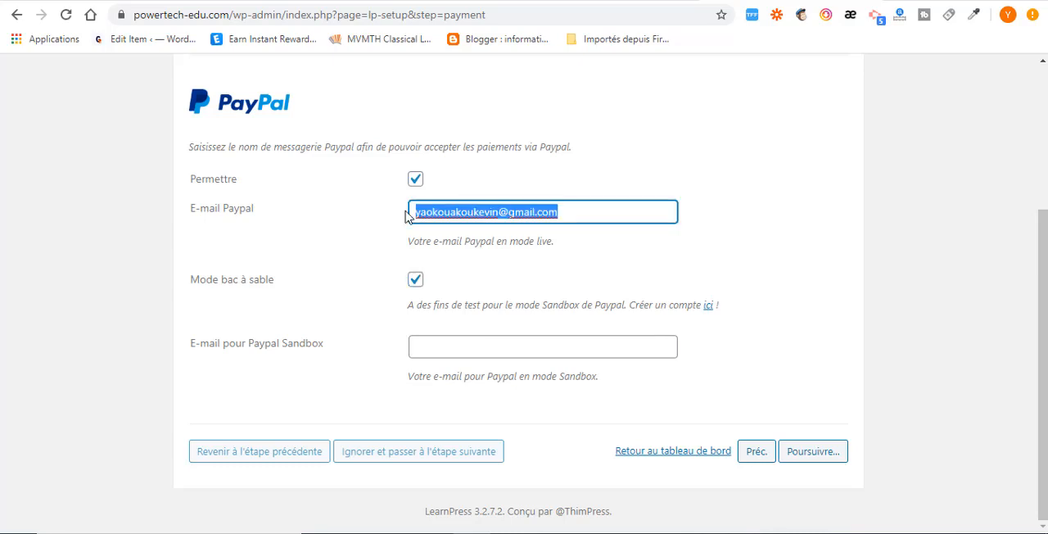
right_click(449, 213)
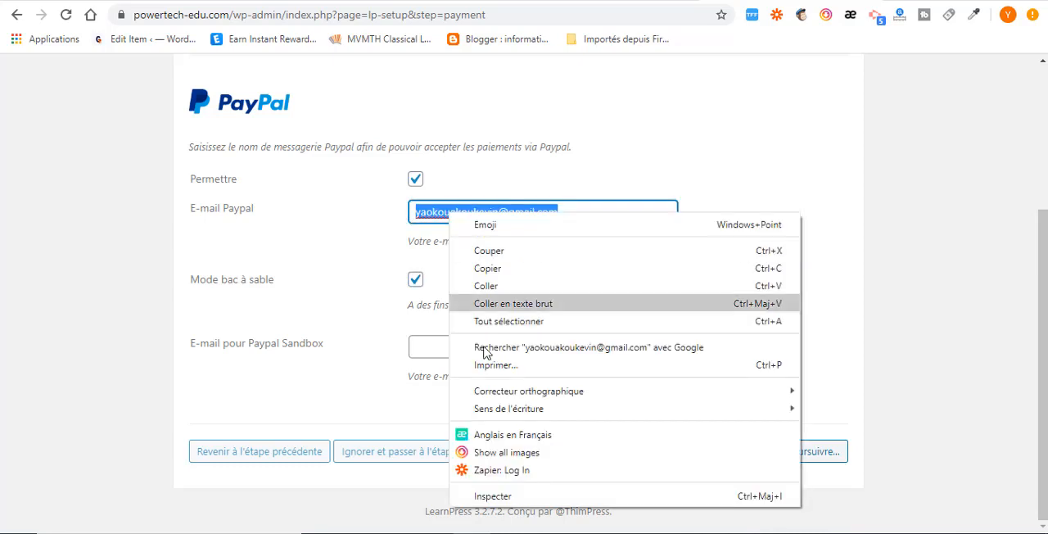
left_click(492, 271)
left_click(438, 346)
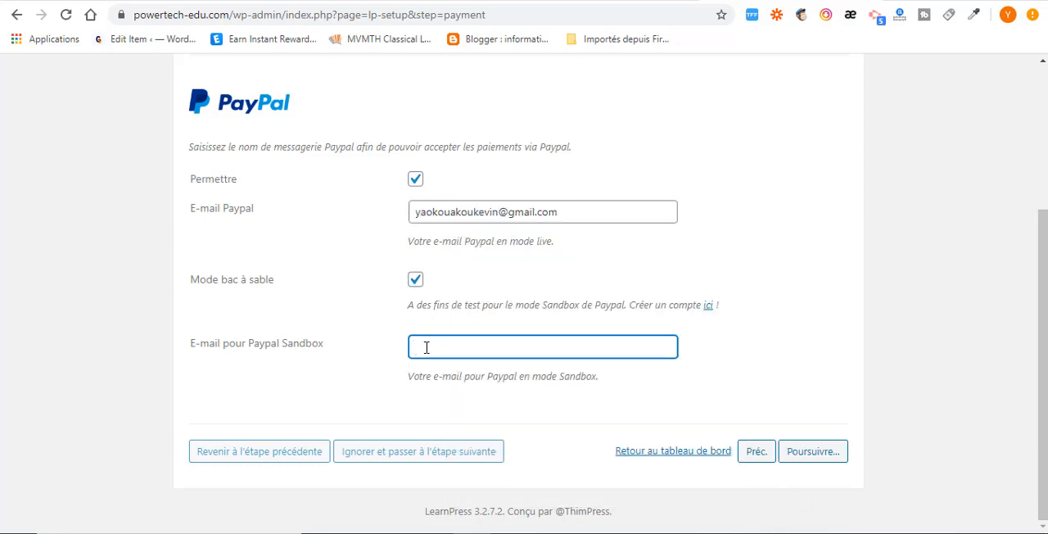
key("ctrl+v")
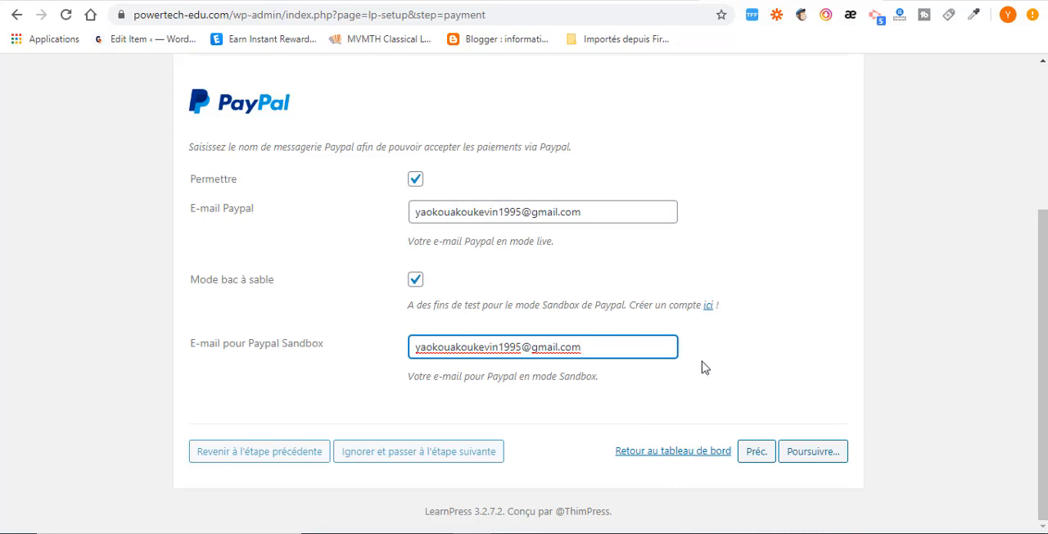
left_click(810, 455)
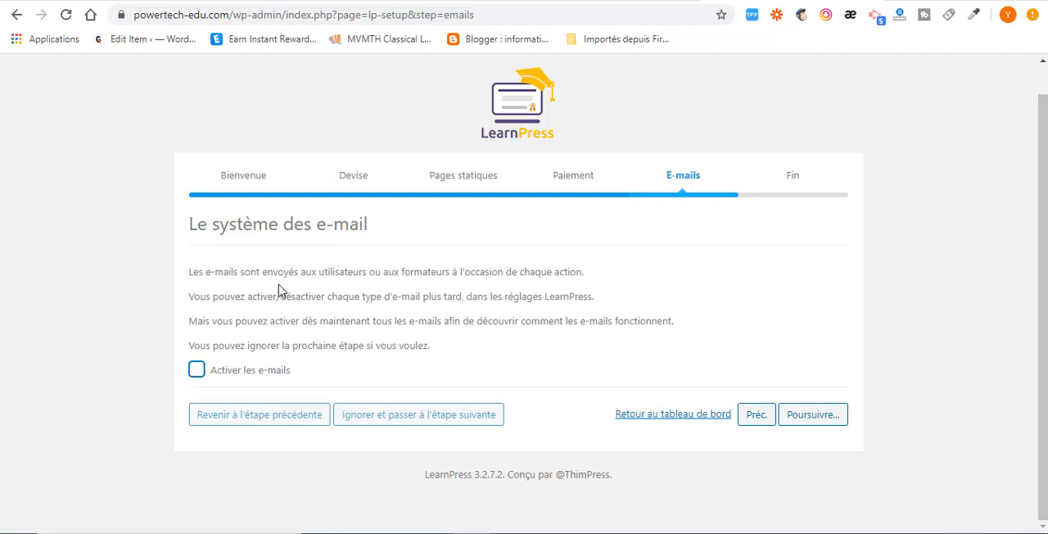
Activate the e-mails, finish the setup wizard and return to the WordPress dashboard.
left_click(197, 369)
left_click(813, 419)
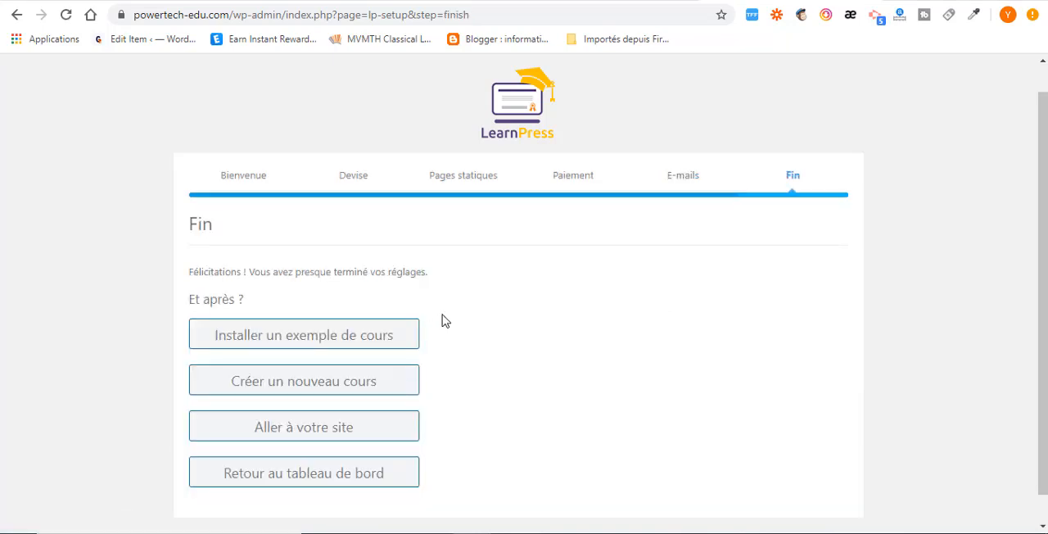
scroll(435, 377, "down", 1)
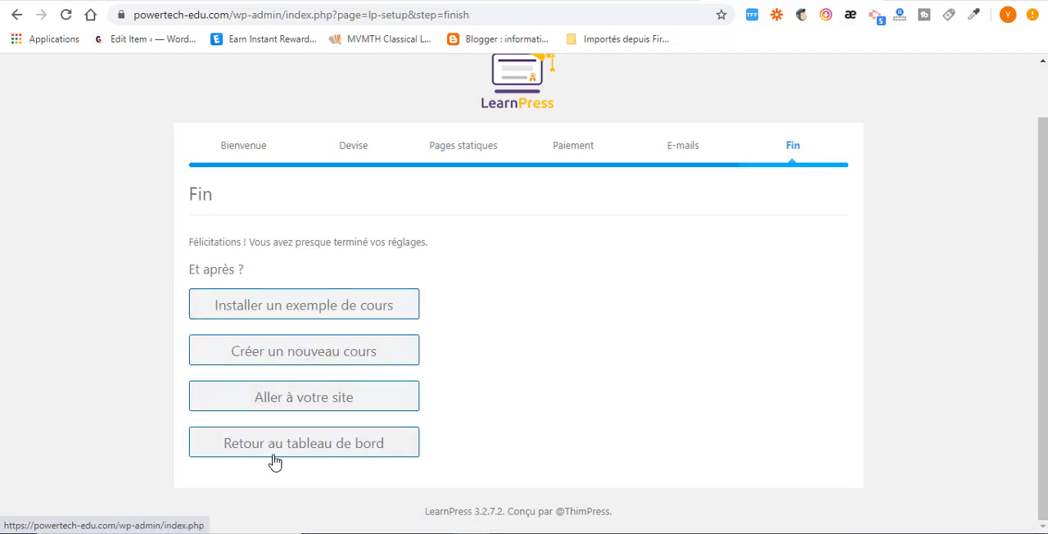
left_click(323, 450)
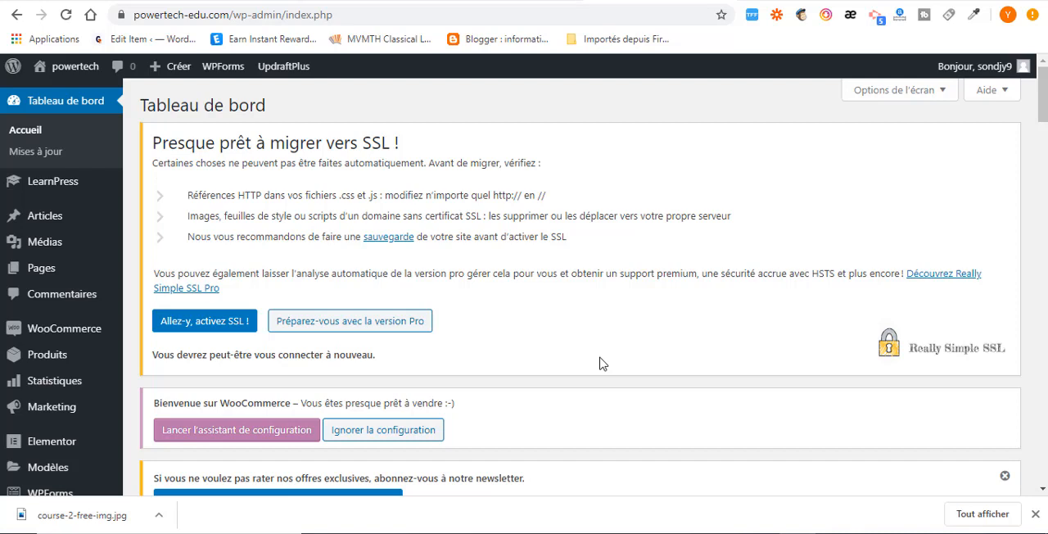
Start a new lesson from the LearnPress lessons list.
mouse_move(32, 185)
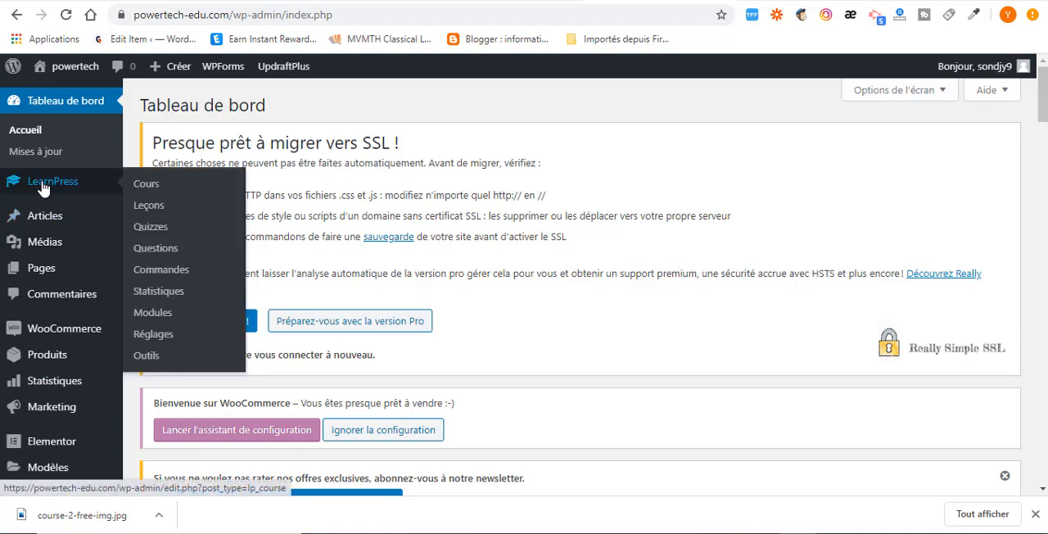
left_click(148, 209)
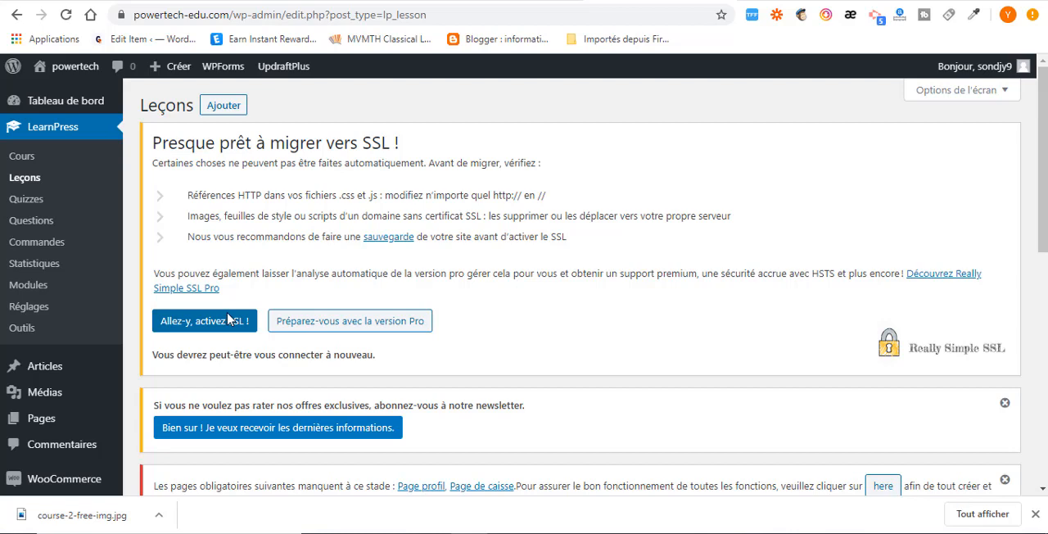
left_click(221, 105)
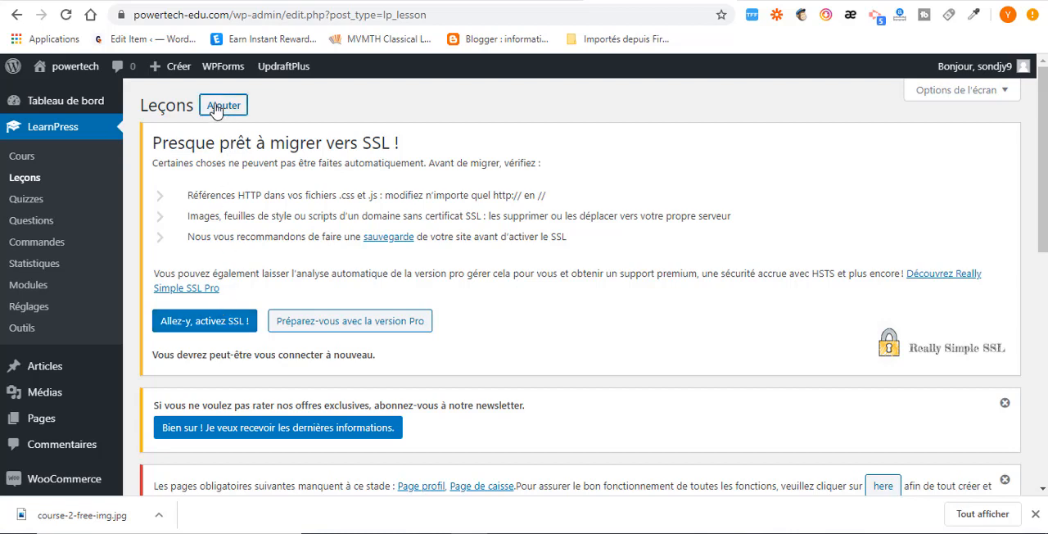
Title the lesson "Délivrabilité de vos e-mails", copied from the course contents on the websitedemos.net demo page.
scroll(479, 270, "down", 3)
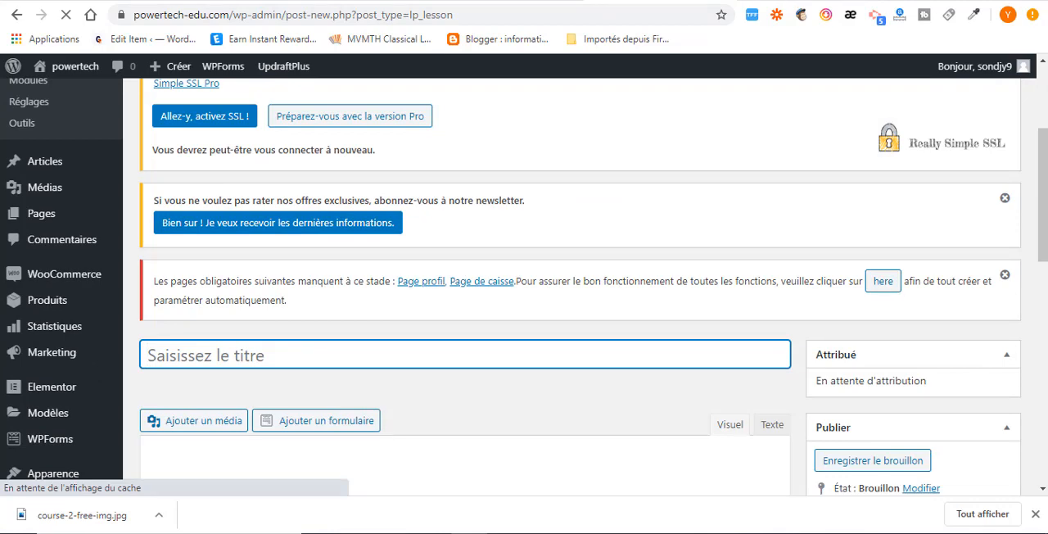
left_click(782, 1)
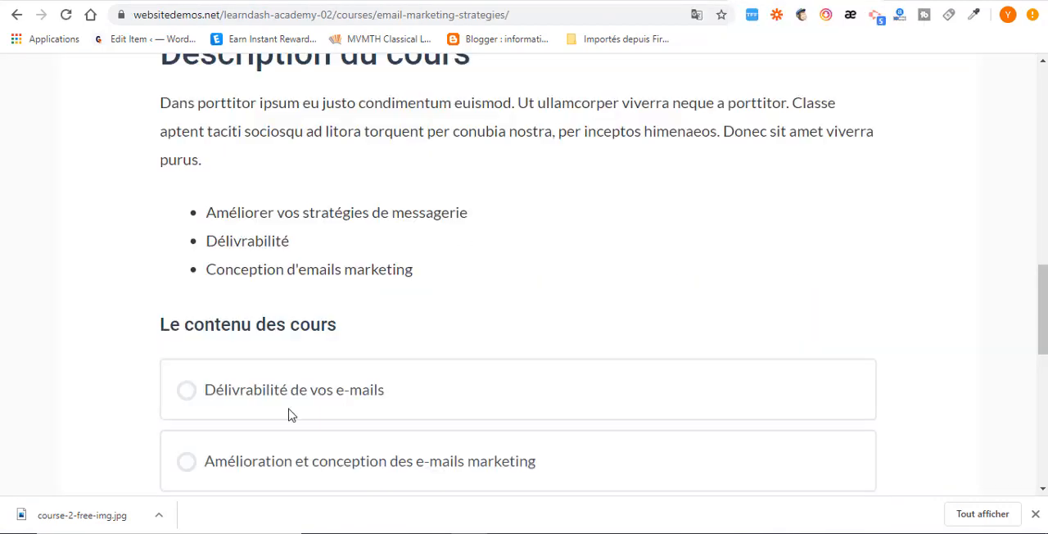
left_click_drag(397, 397, 187, 400)
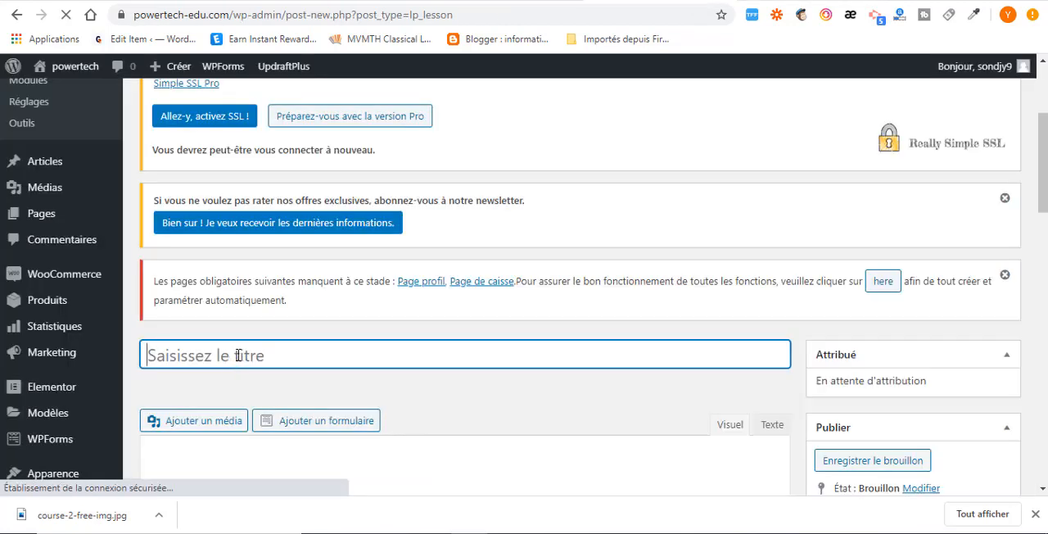
key("ctrl+v")
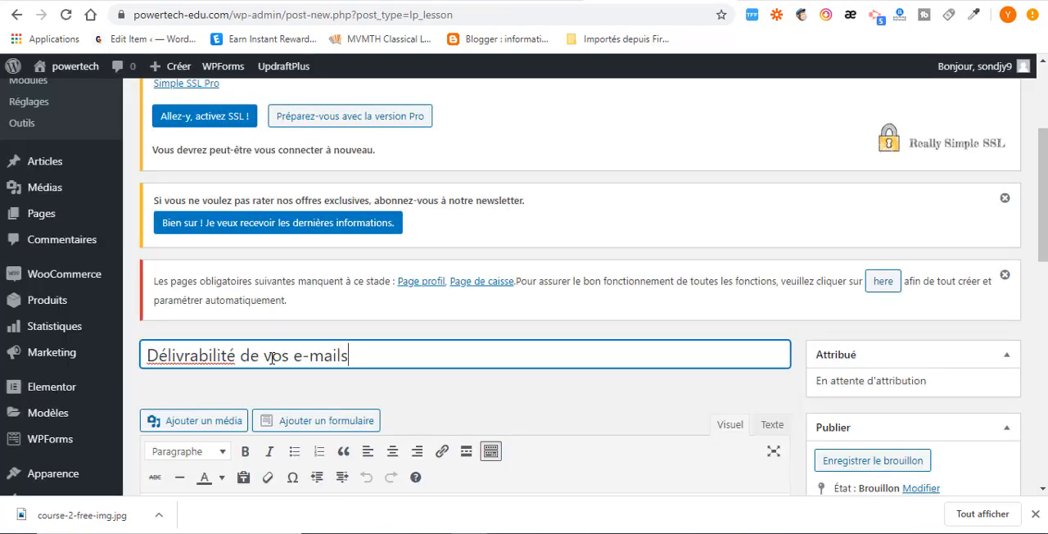
Keep the lesson duration at 30 minutes and disallow comments on the lesson.
scroll(338, 369, "down", 3)
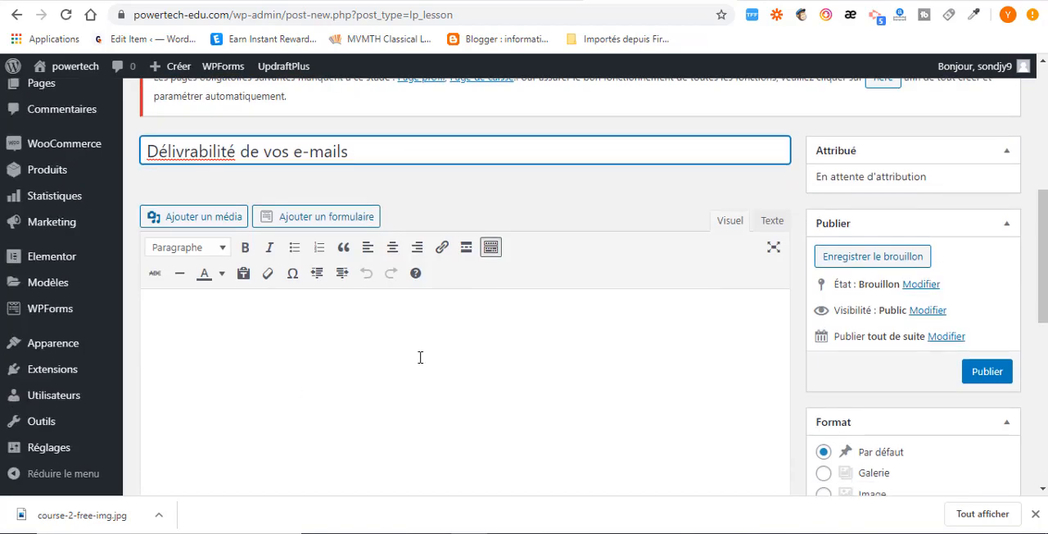
scroll(420, 358, "down", 3)
scroll(327, 388, "down", 1)
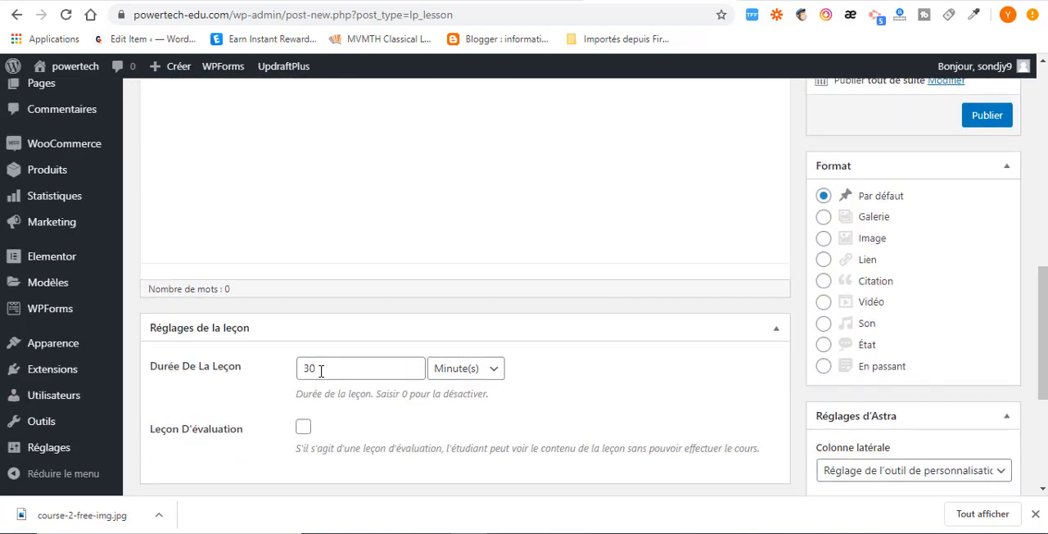
left_click_drag(326, 371, 263, 378)
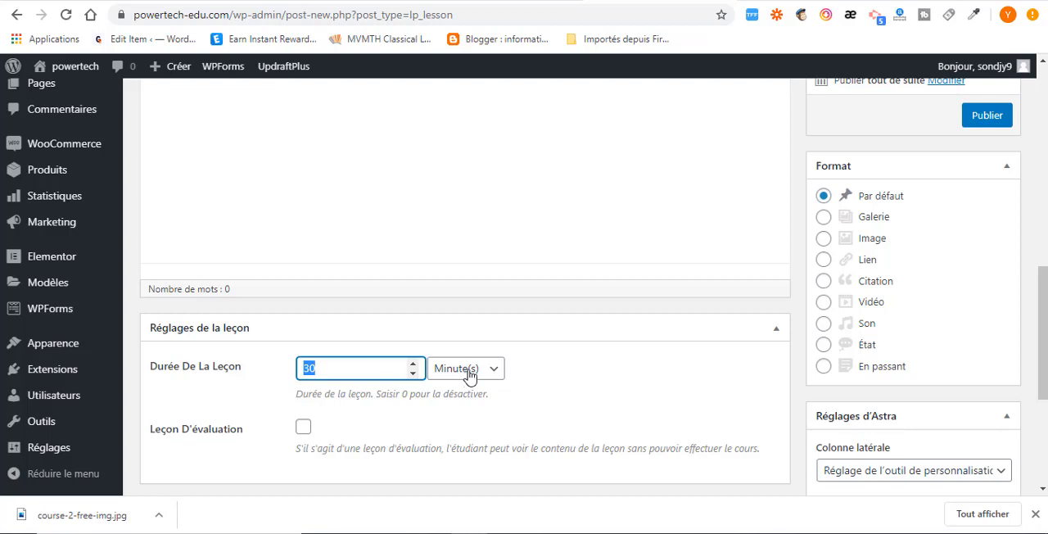
scroll(446, 384, "down", 2)
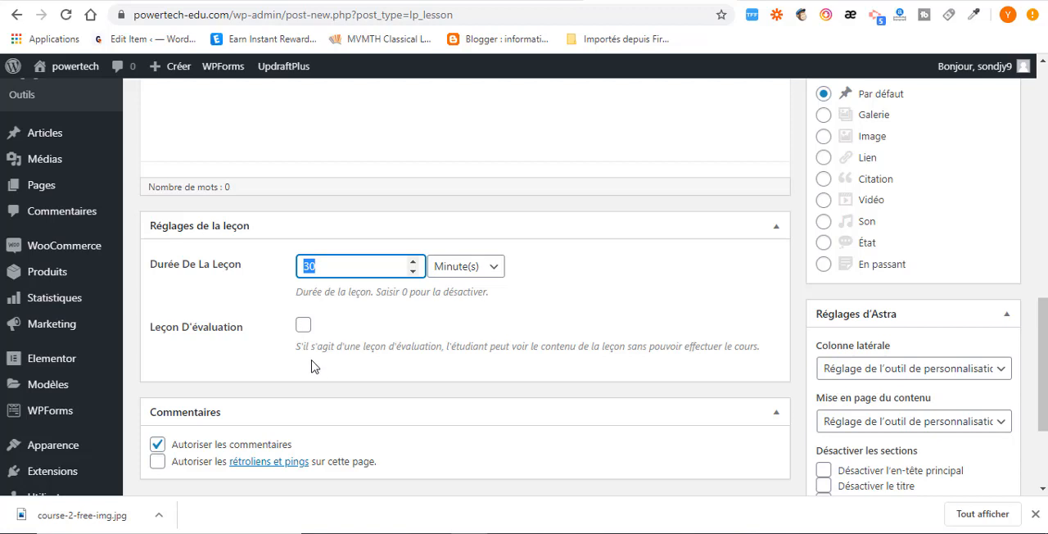
left_click(156, 446)
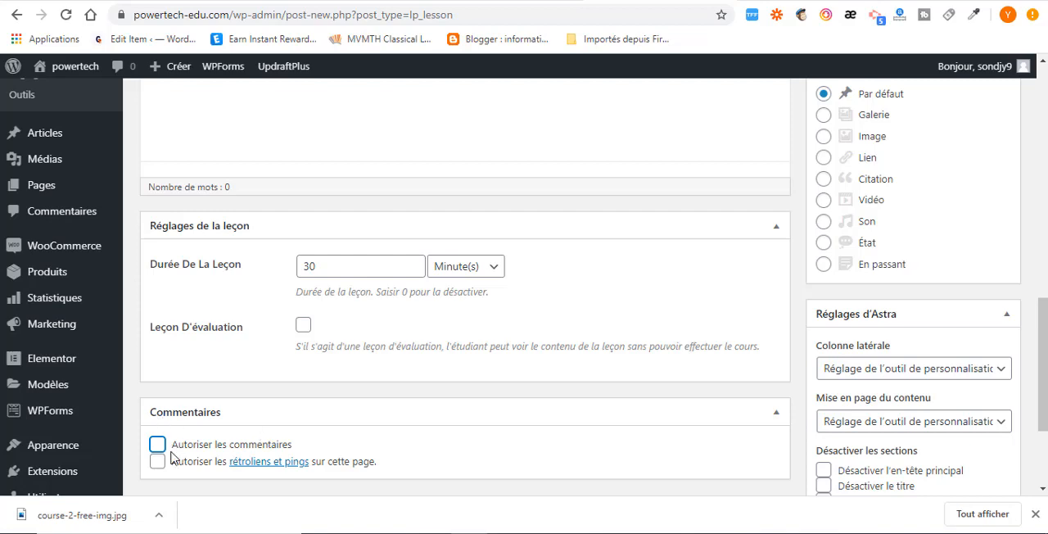
scroll(448, 445, "down", 1)
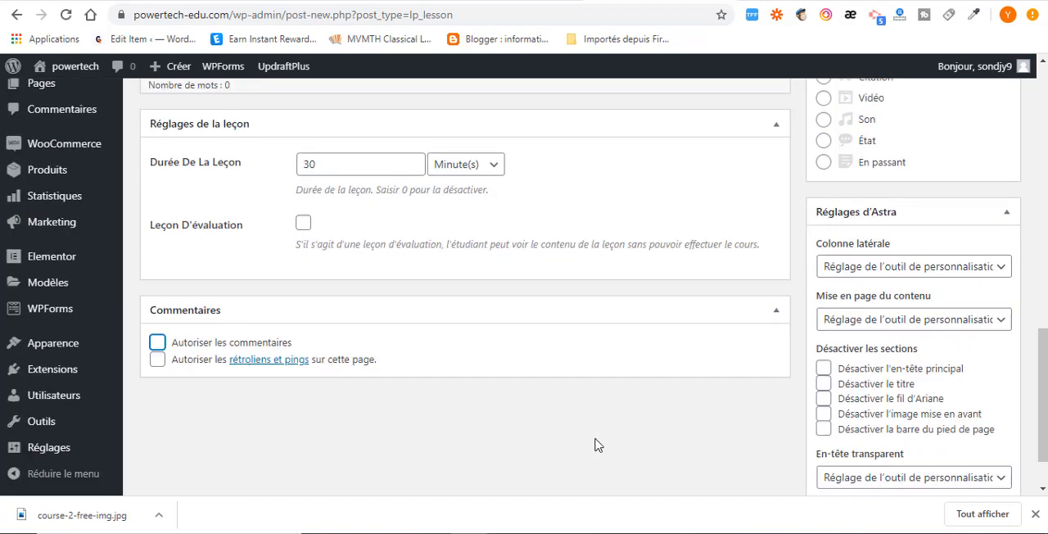
Set the lesson's format to Vidéo.
scroll(721, 344, "up", 2)
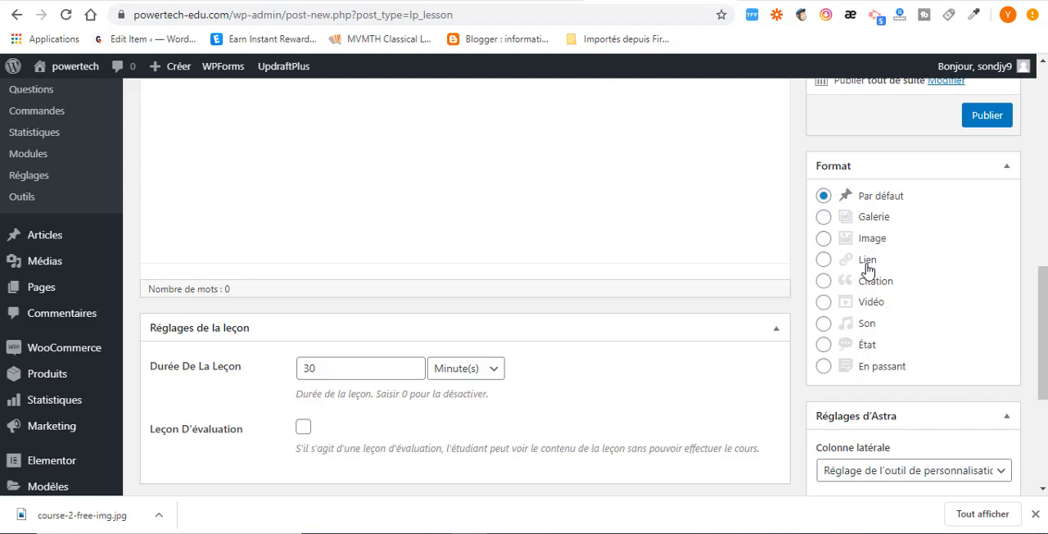
left_click(824, 261)
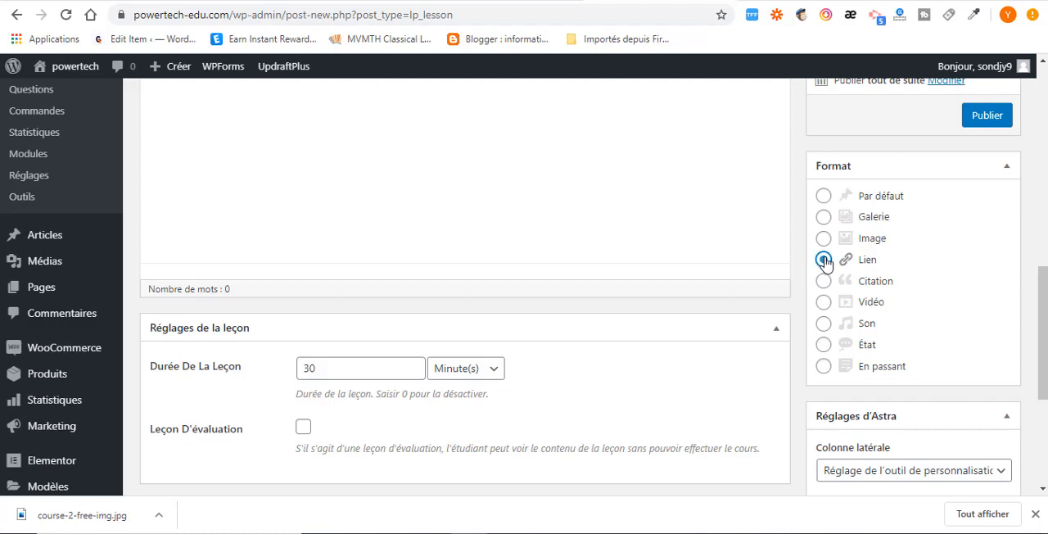
left_click(824, 303)
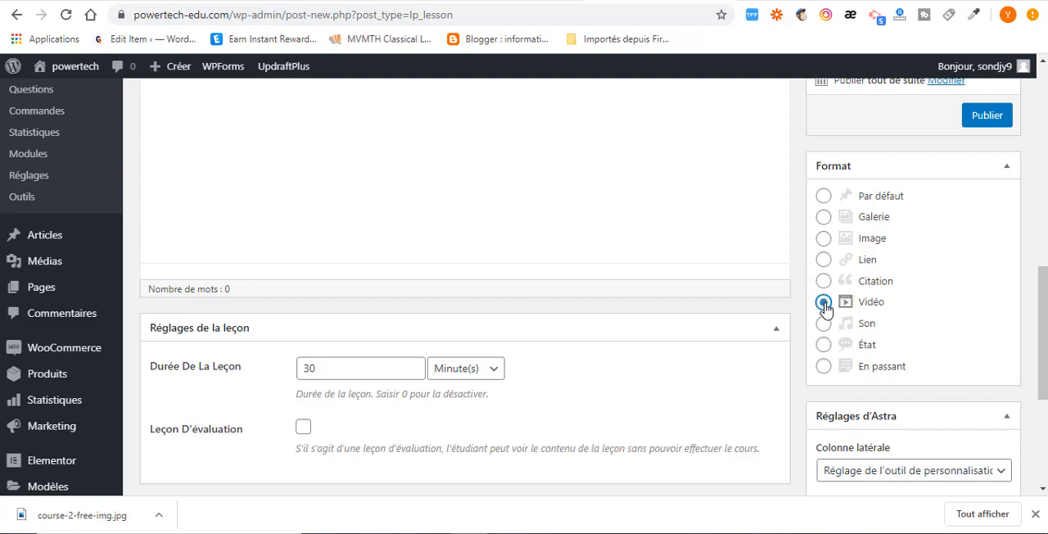
Copy the web address of the GetResponse tutorial video from the WP CRAQUE channel on YouTube and return to the lesson's content editor.
scroll(552, 251, "up", 3)
scroll(546, 304, "down", 2)
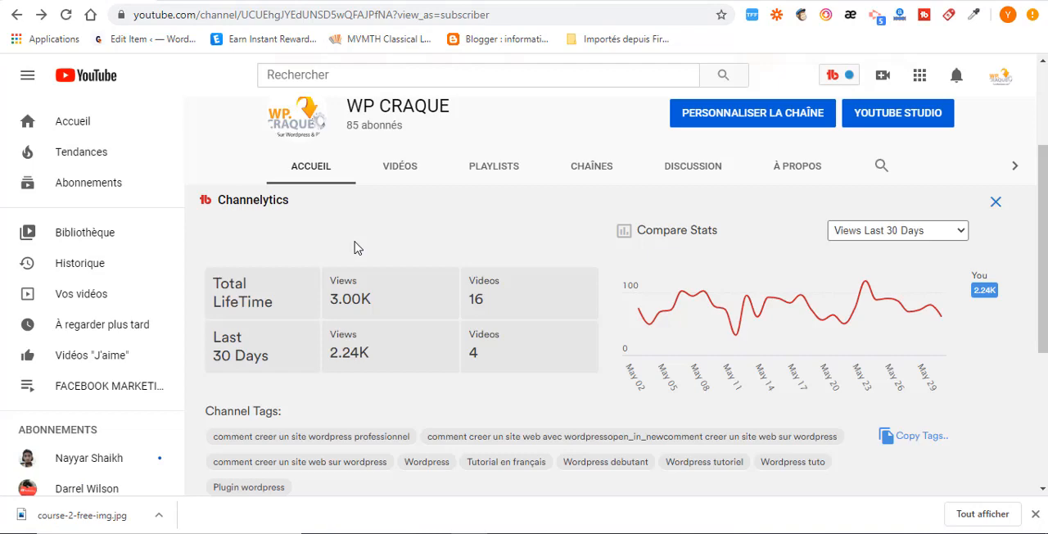
scroll(358, 260, "down", 3)
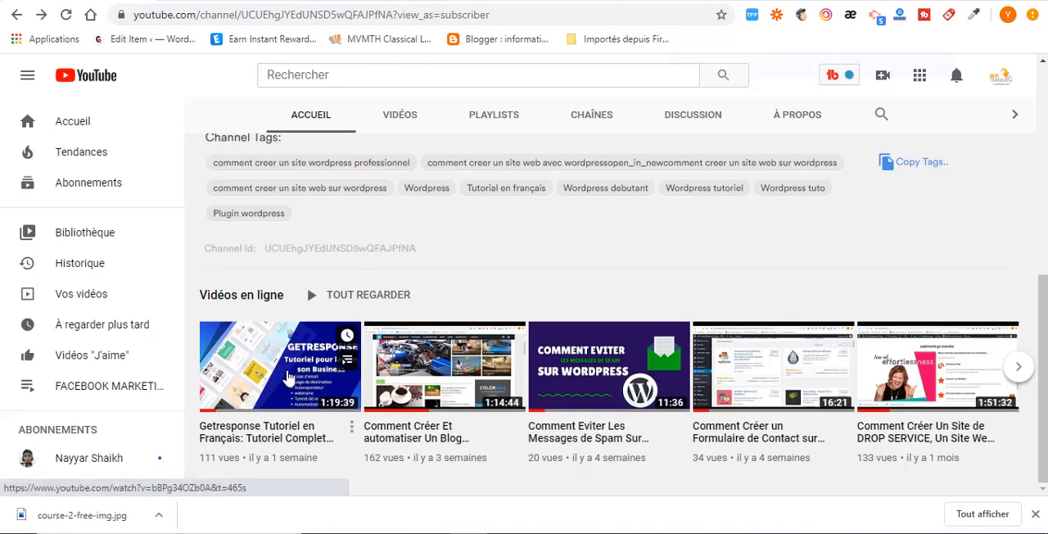
left_click(288, 377)
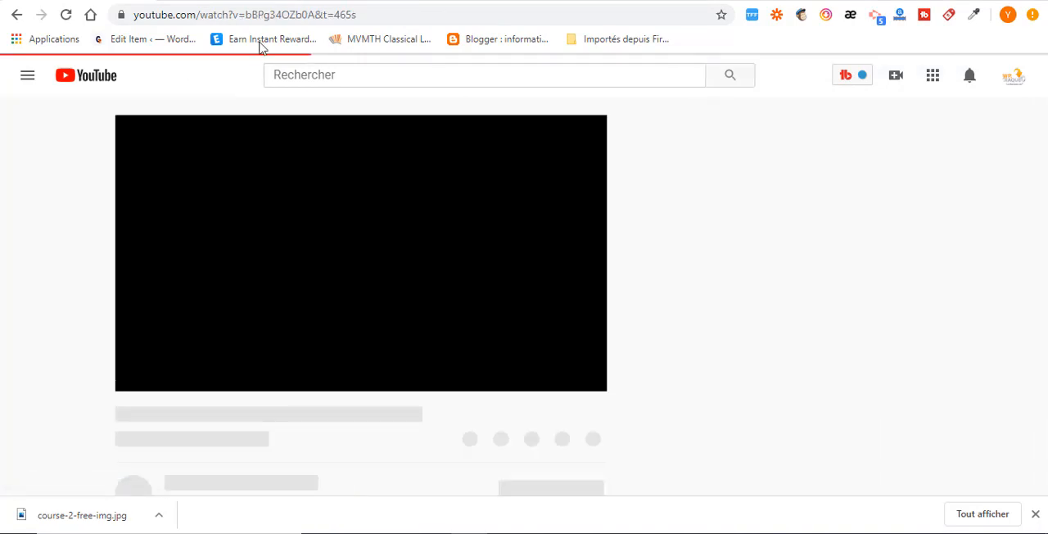
left_click_drag(360, 14, 139, 17)
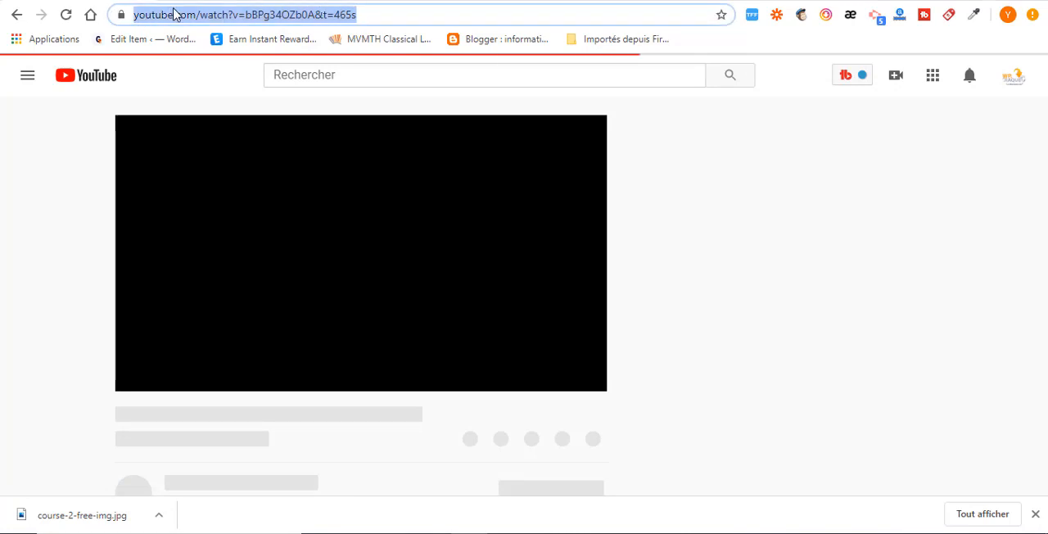
right_click(174, 14)
left_click(231, 93)
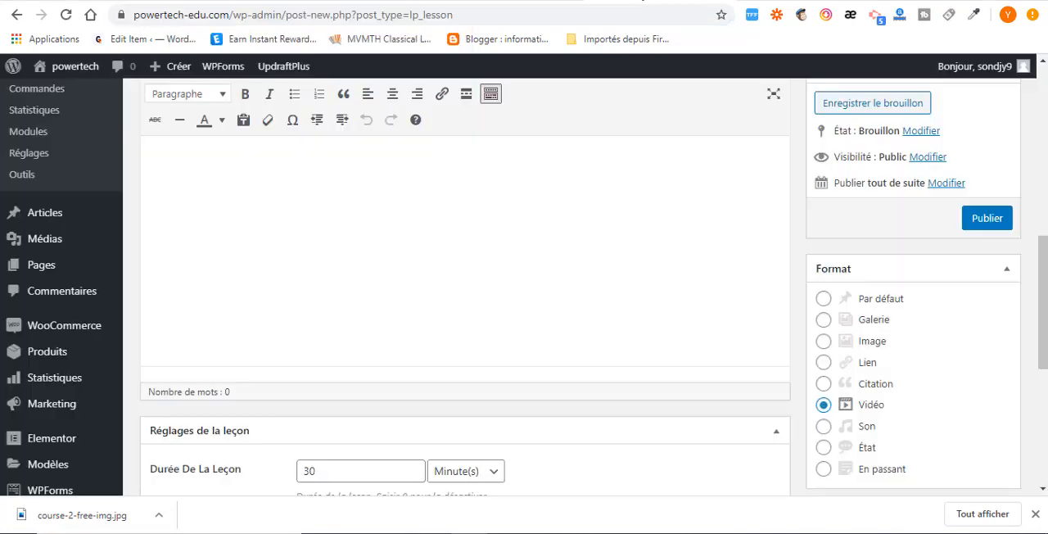
left_click(644, 2)
scroll(312, 291, "up", 3)
scroll(283, 300, "down", 2)
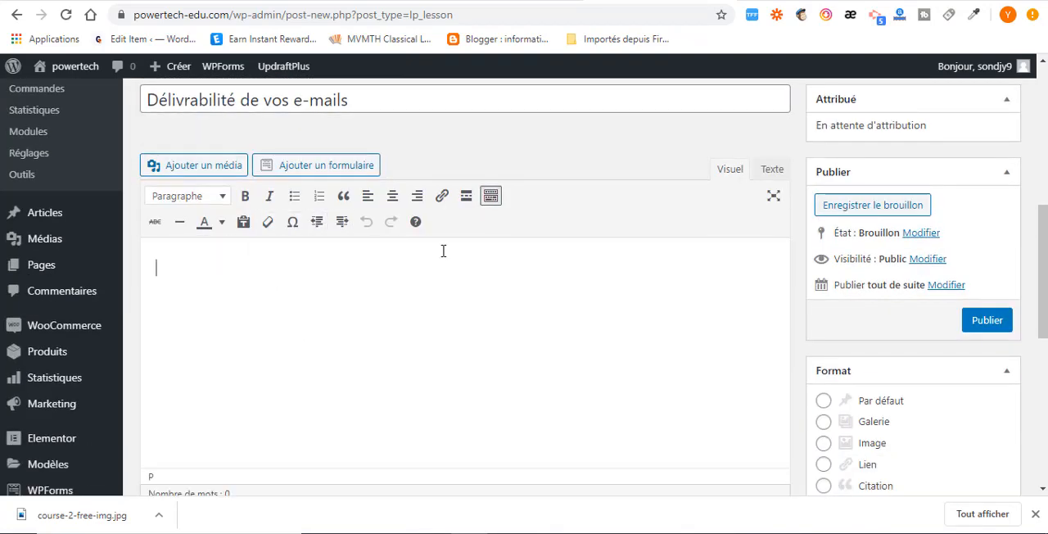
Copy the course description paragraph from the websitedemos.net demo page and return to the lesson editor.
left_click(819, 2)
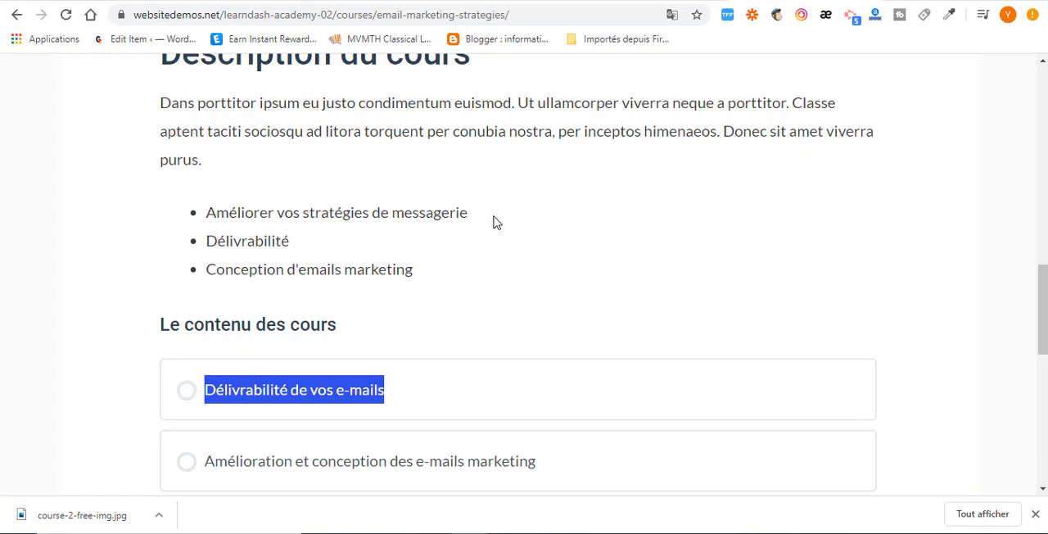
scroll(357, 256, "up", 2)
left_click_drag(161, 252, 321, 316)
right_click(305, 278)
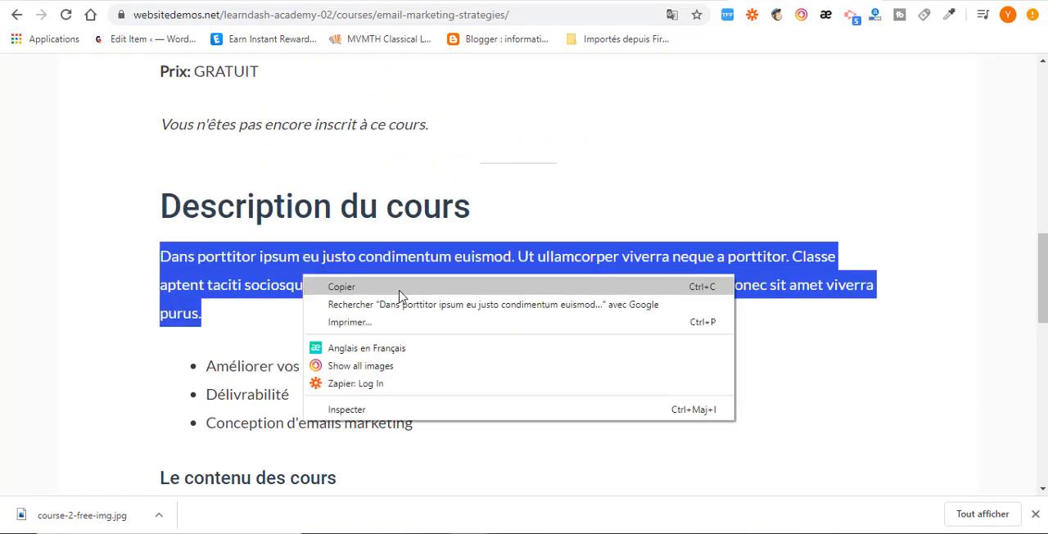
left_click(399, 288)
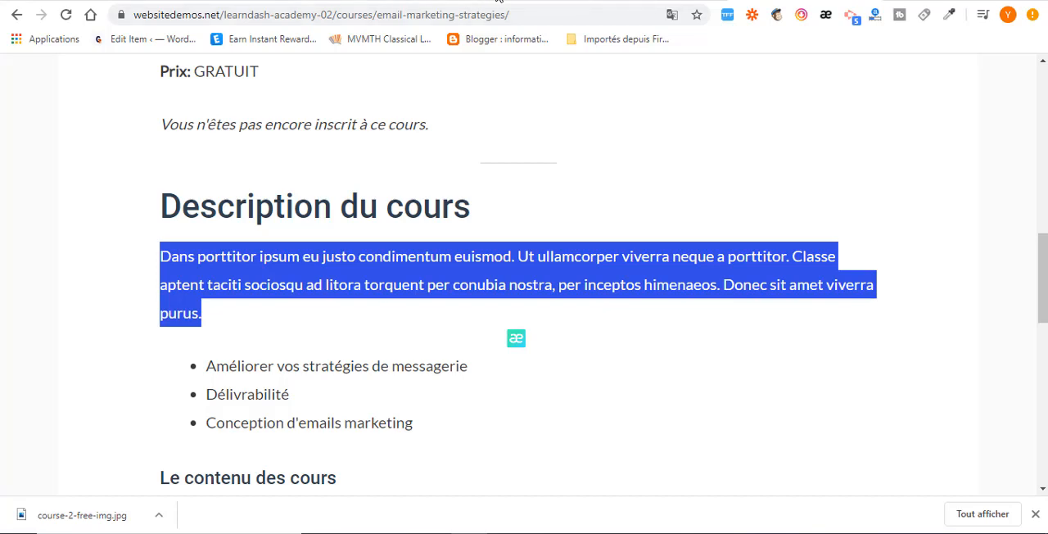
left_click(655, 1)
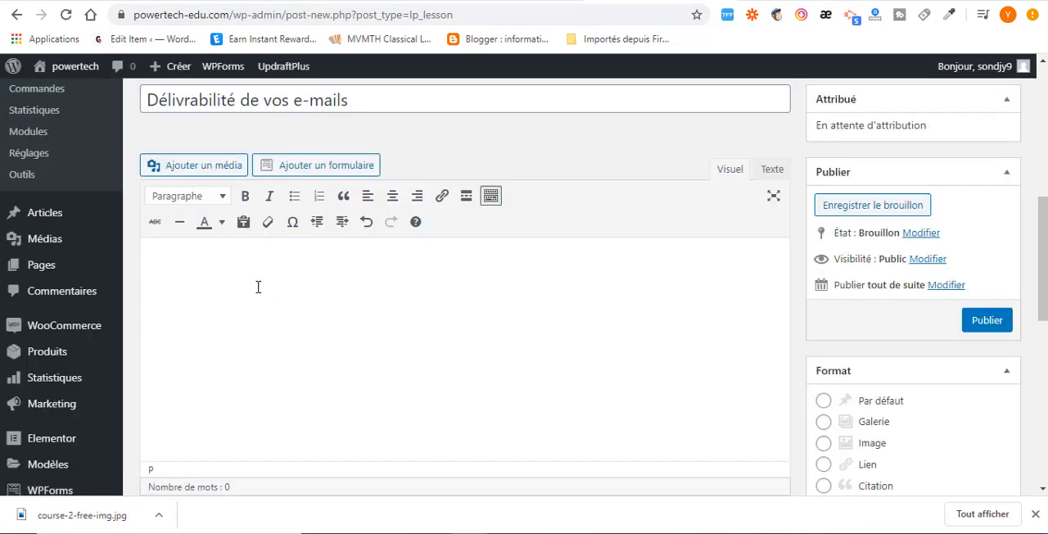
Paste the copied description into the lesson content above the embedded GetResponse video and remove the empty line before it.
key("ctrl+v")
scroll(508, 356, "down", 3)
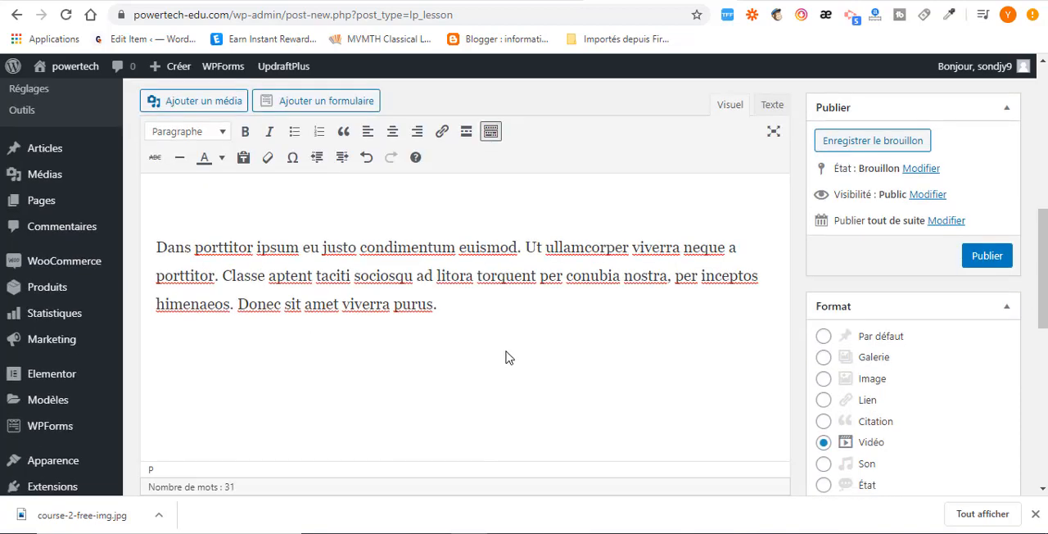
scroll(385, 344, "up", 3)
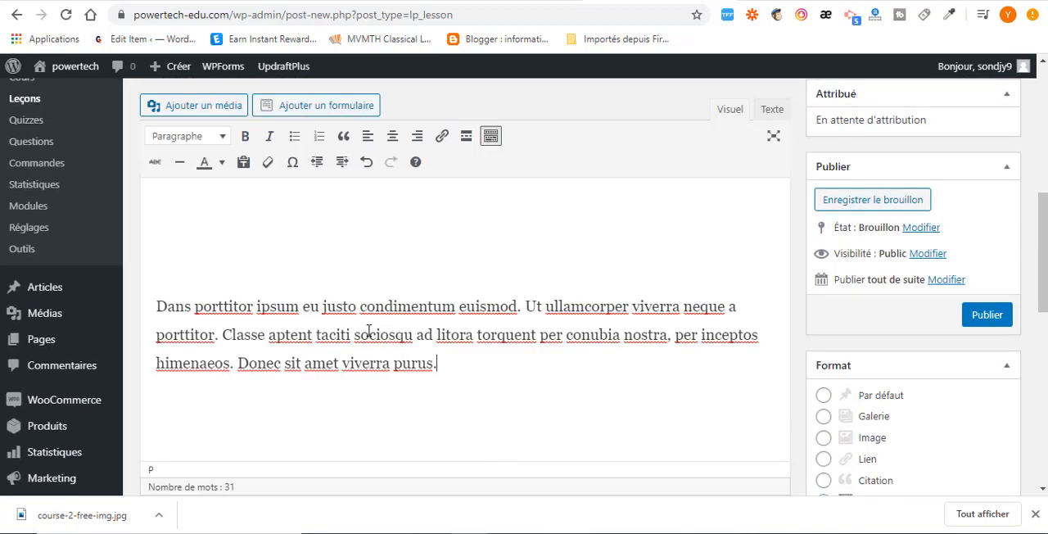
scroll(377, 325, "down", 2)
left_click(184, 329)
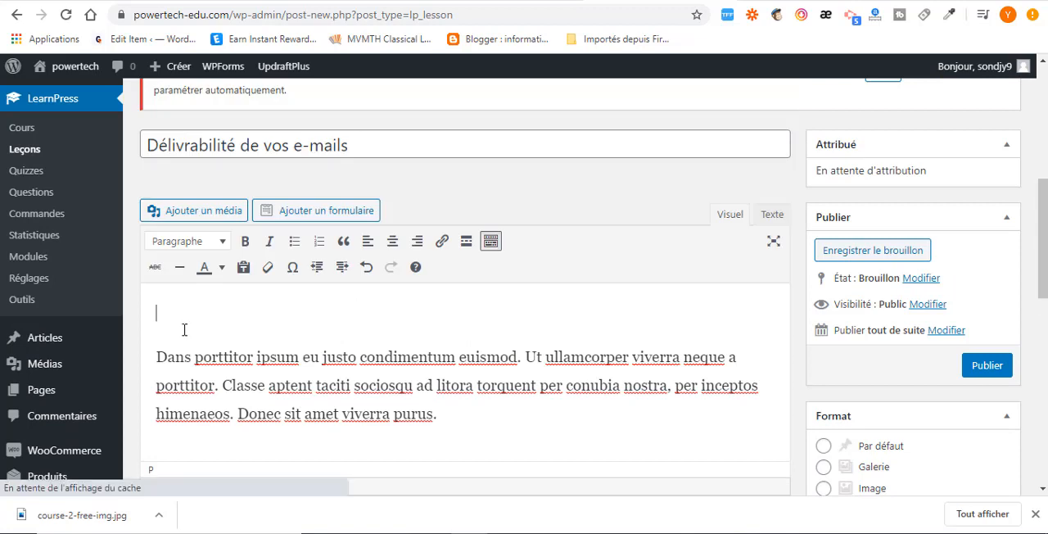
left_click(152, 354)
key("BackSpace")
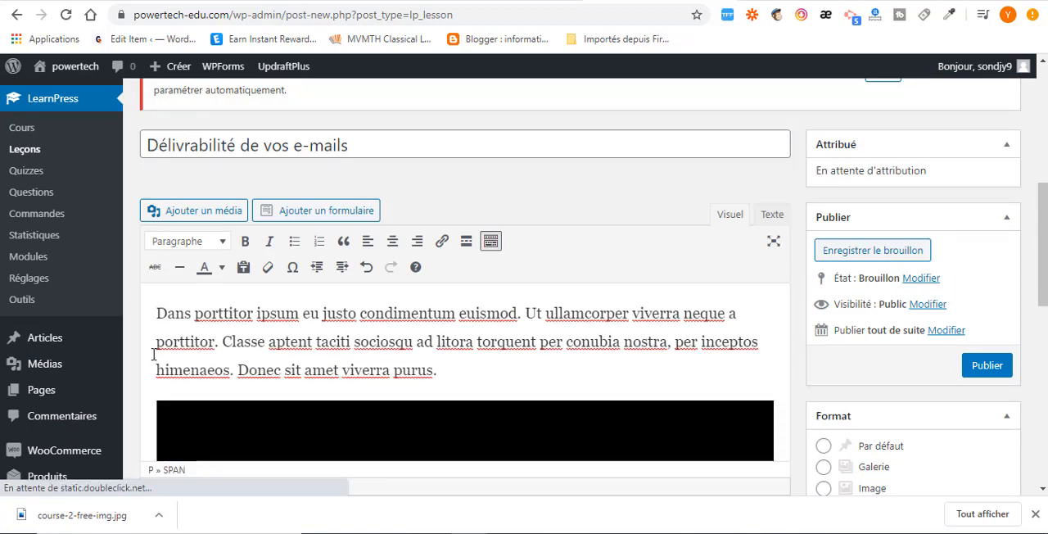
Check the lesson's content and duration settings, and publish the "Délivrabilité de vos e-mails" lesson.
scroll(574, 360, "down", 2)
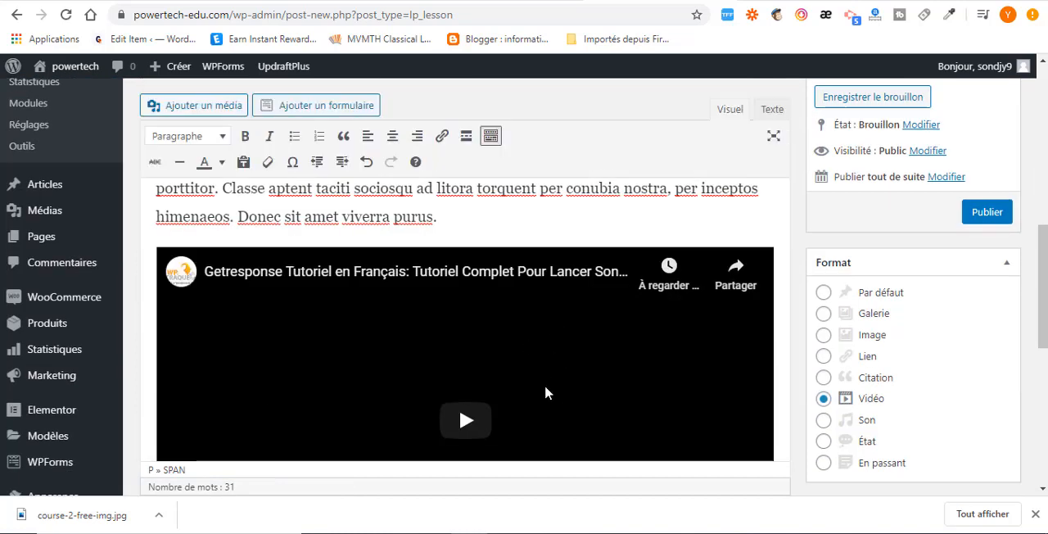
scroll(485, 405, "down", 4)
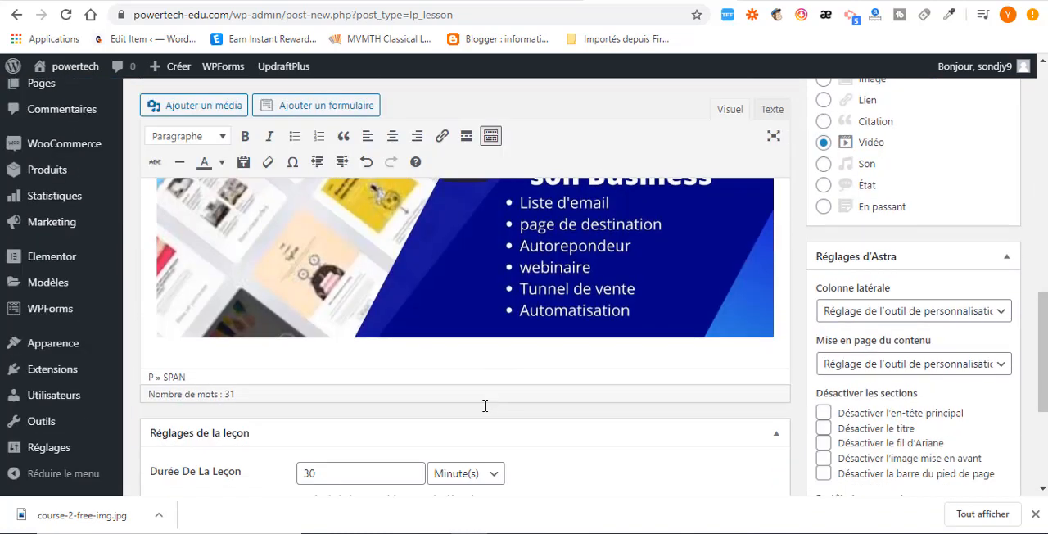
scroll(485, 406, "down", 4)
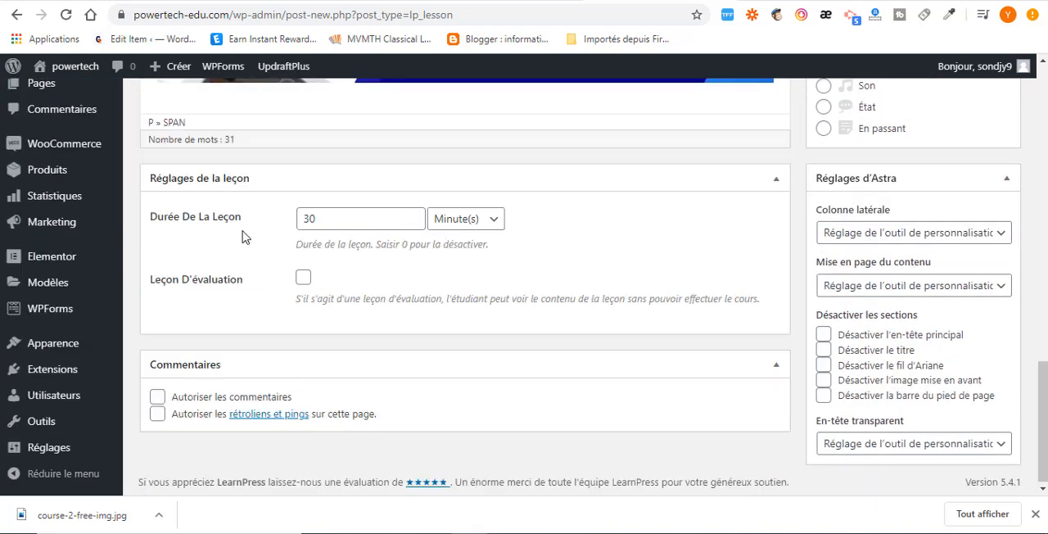
left_click_drag(340, 219, 282, 218)
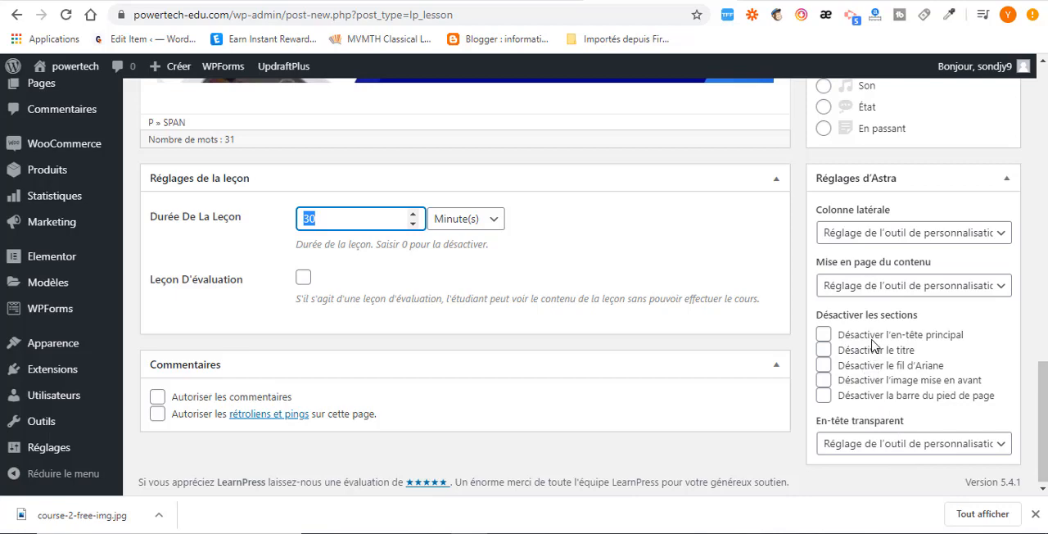
scroll(873, 345, "up", 12)
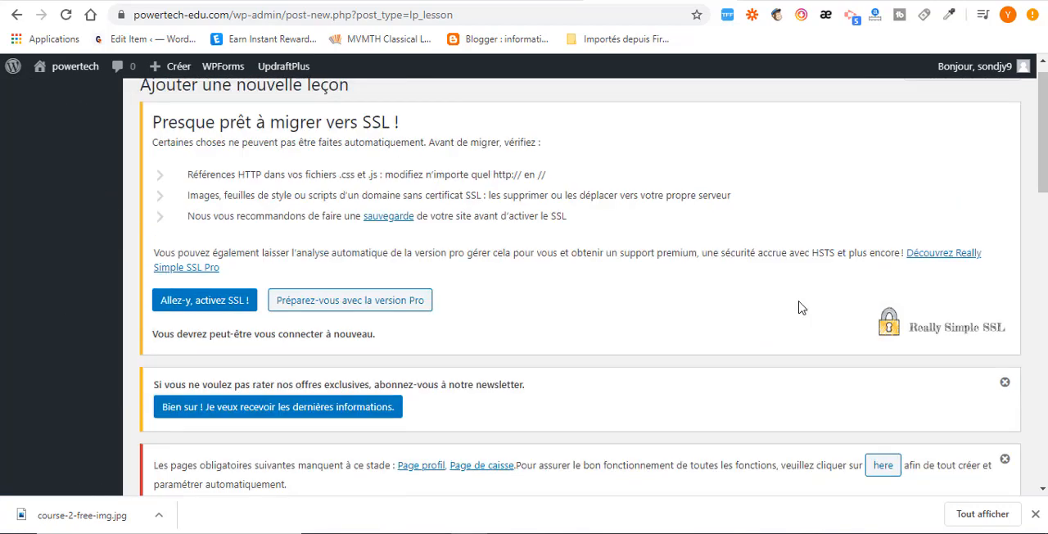
scroll(800, 307, "down", 5)
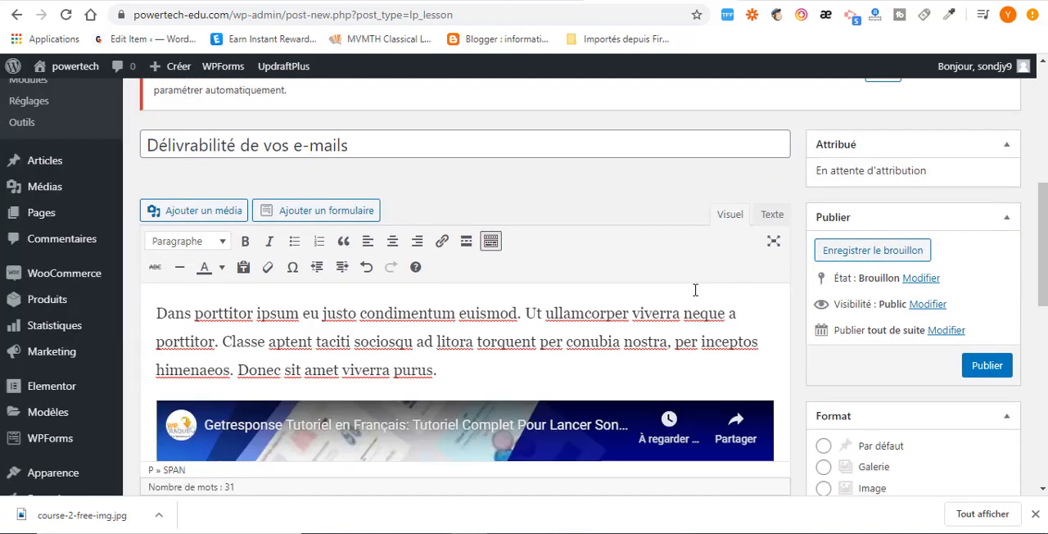
scroll(891, 246, "up", 1)
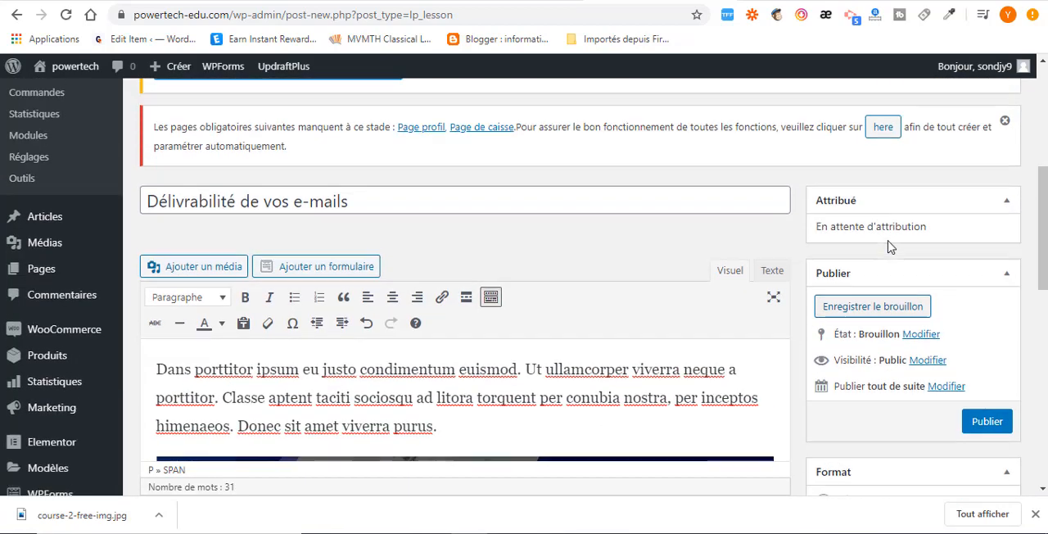
scroll(891, 247, "up", 1)
scroll(975, 426, "down", 2)
left_click(985, 361)
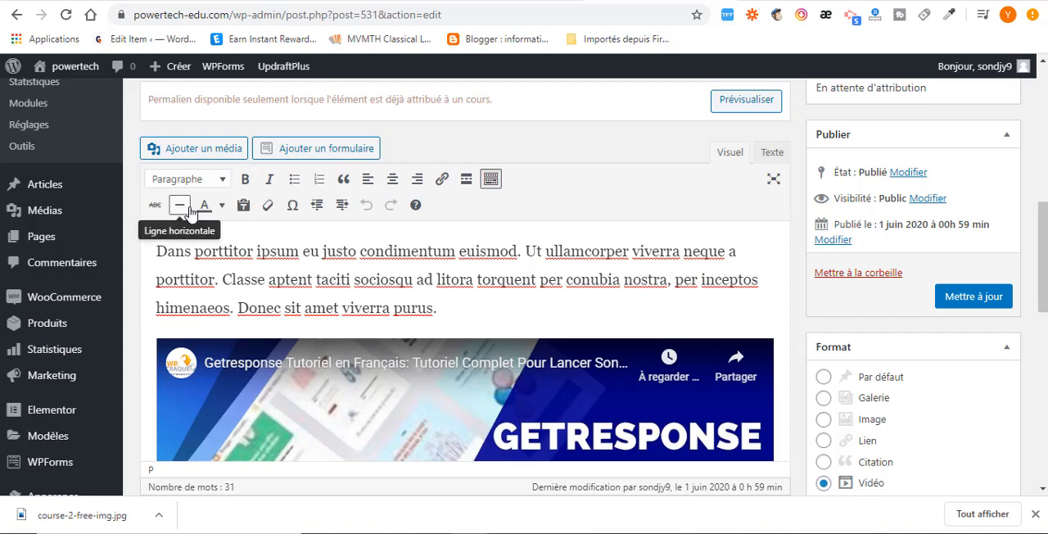
Look through the text colours and paragraph styles available in the editor and review the published lesson's content.
left_click(220, 206)
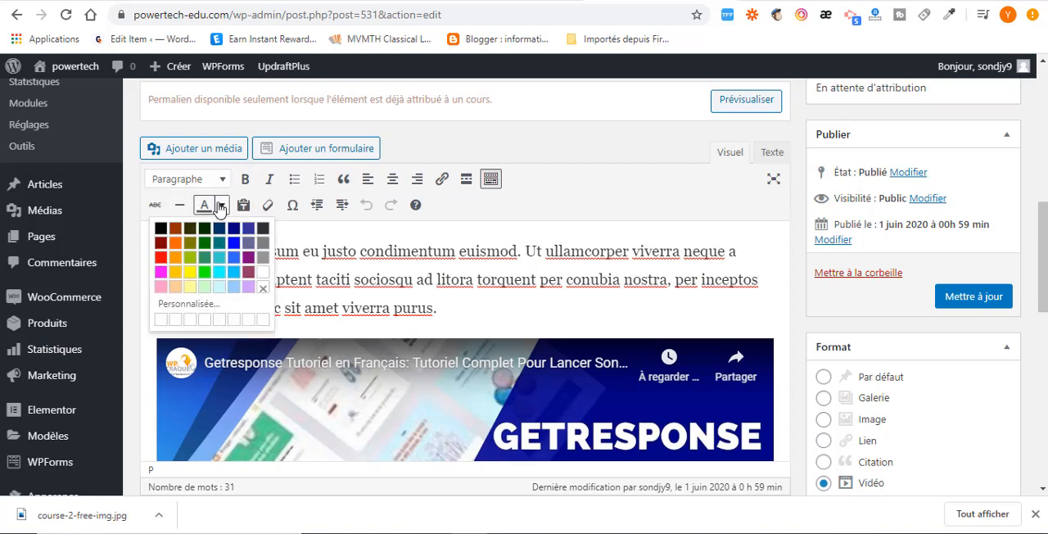
left_click(222, 181)
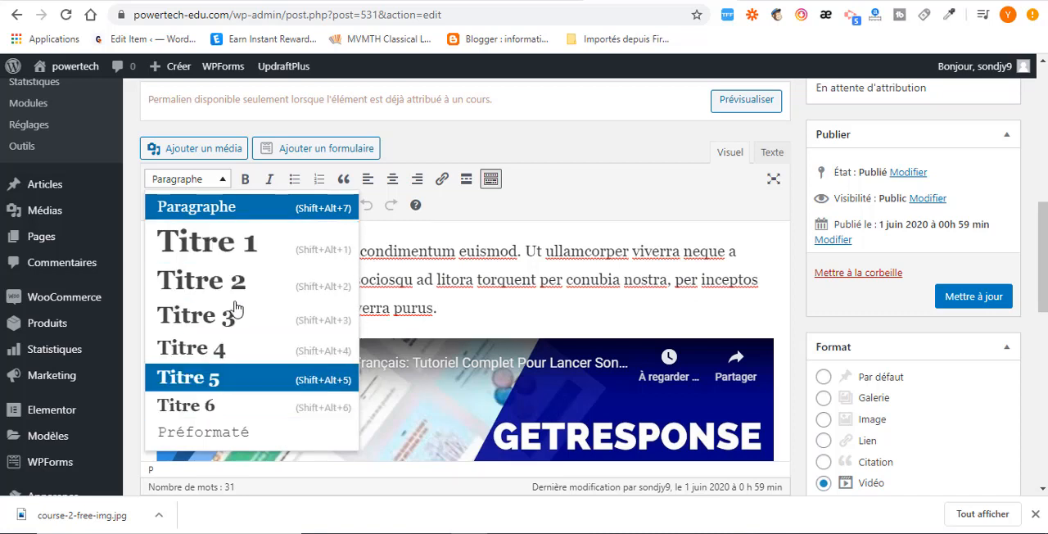
left_click(461, 269)
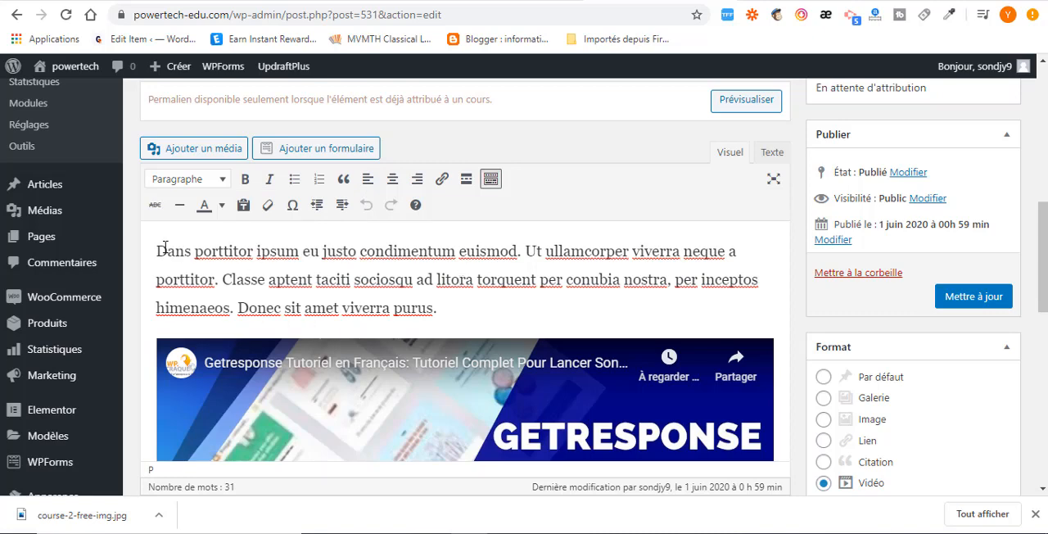
scroll(402, 293, "down", 3)
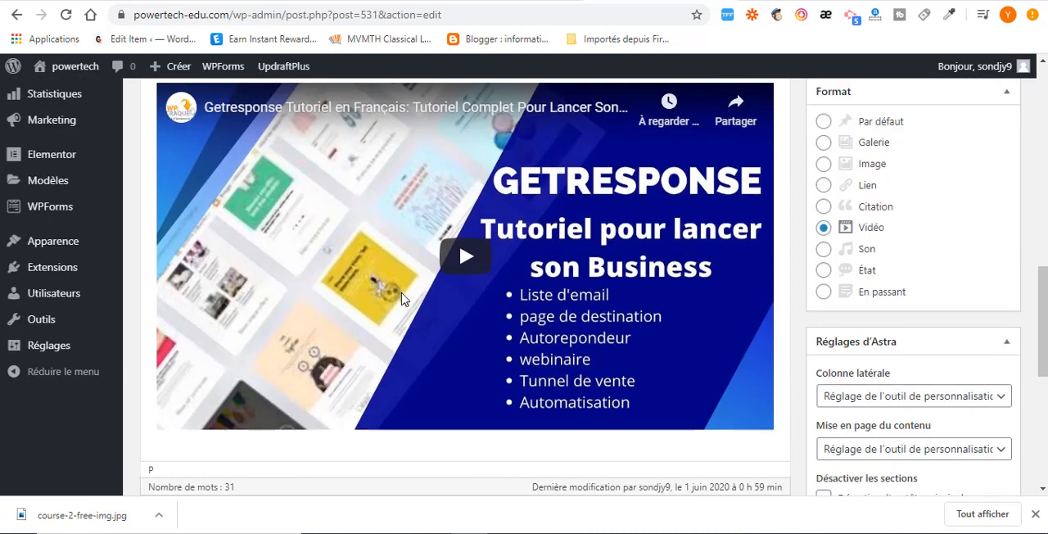
scroll(401, 299, "down", 3)
scroll(423, 394, "up", 4)
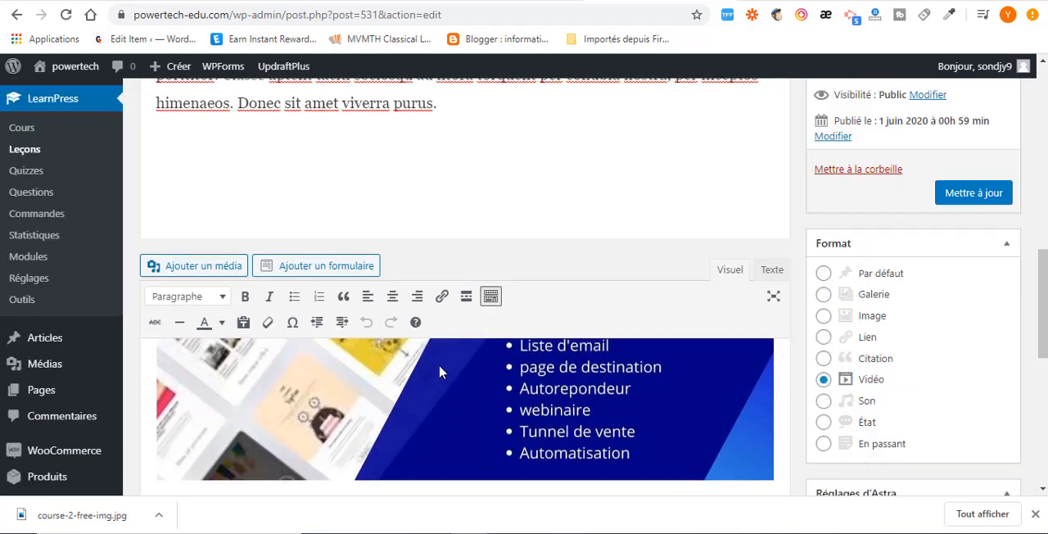
scroll(439, 372, "up", 3)
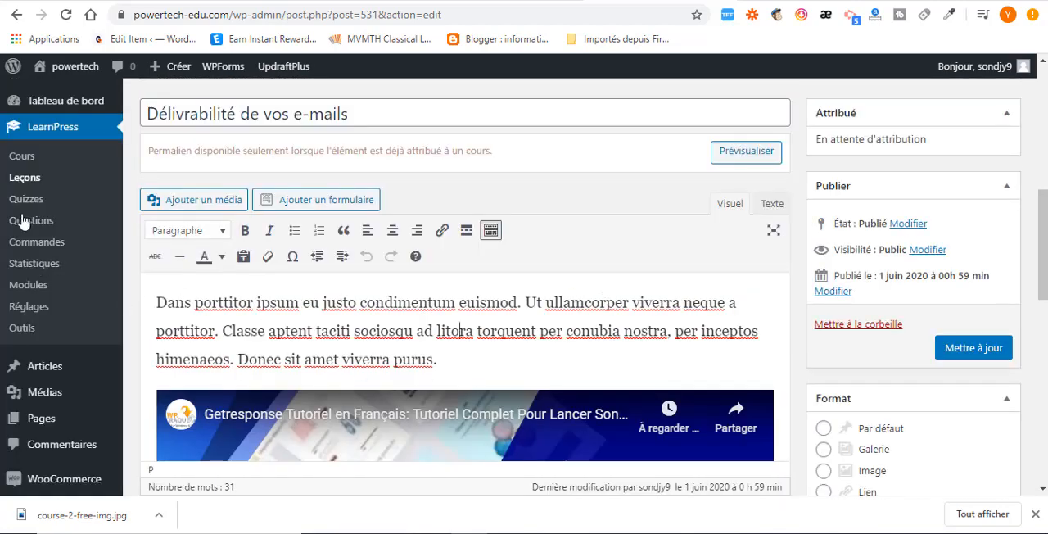
Create a new LearnPress quiz and title it "marketing quiz".
left_click(25, 204)
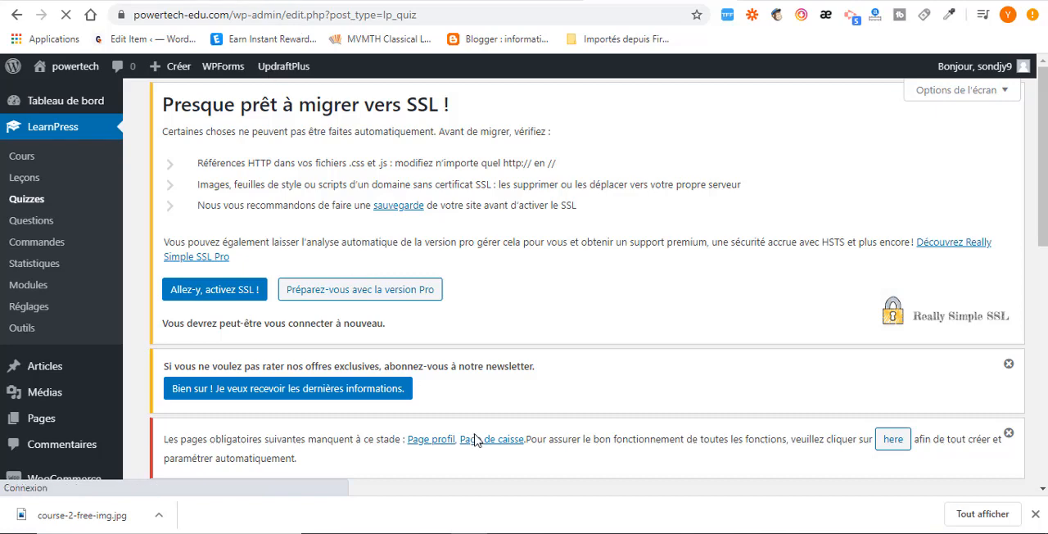
scroll(485, 402, "down", 4)
scroll(485, 401, "down", 1)
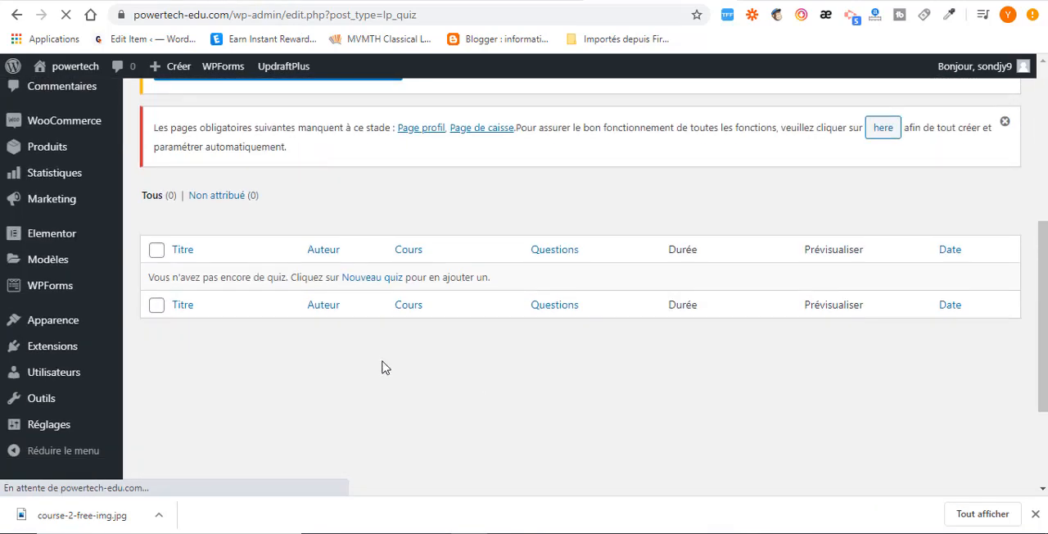
scroll(385, 364, "up", 5)
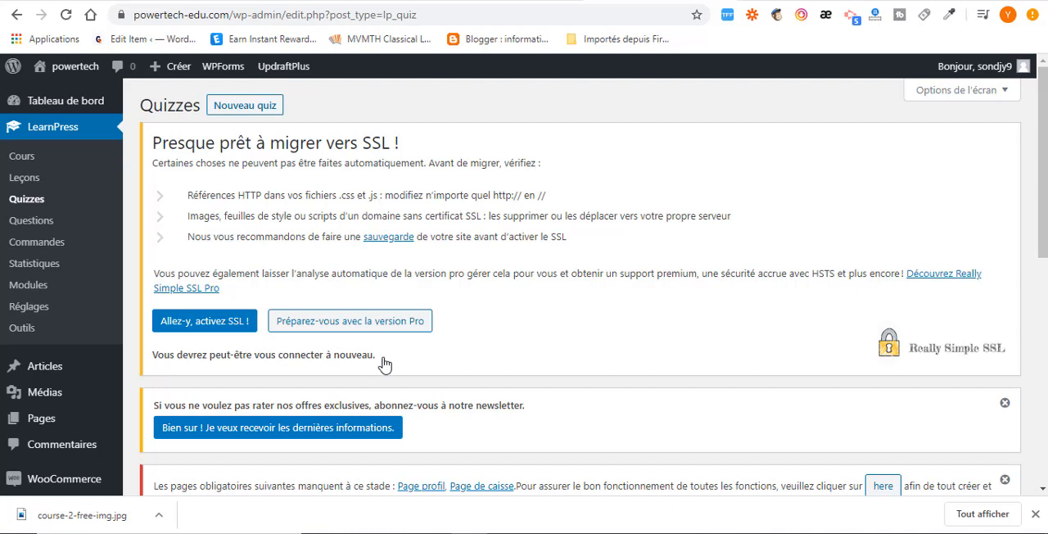
left_click(234, 103)
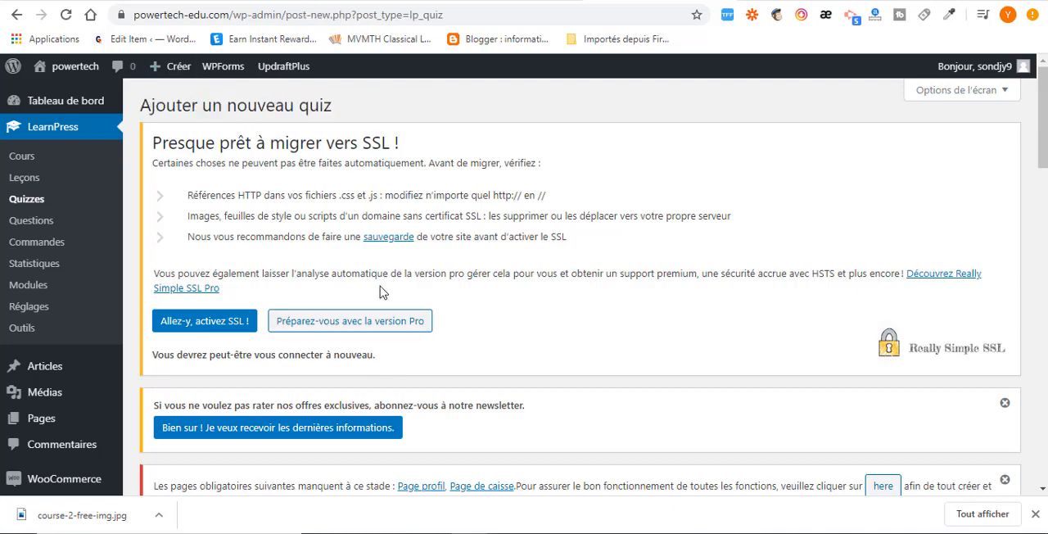
scroll(381, 312, "down", 3)
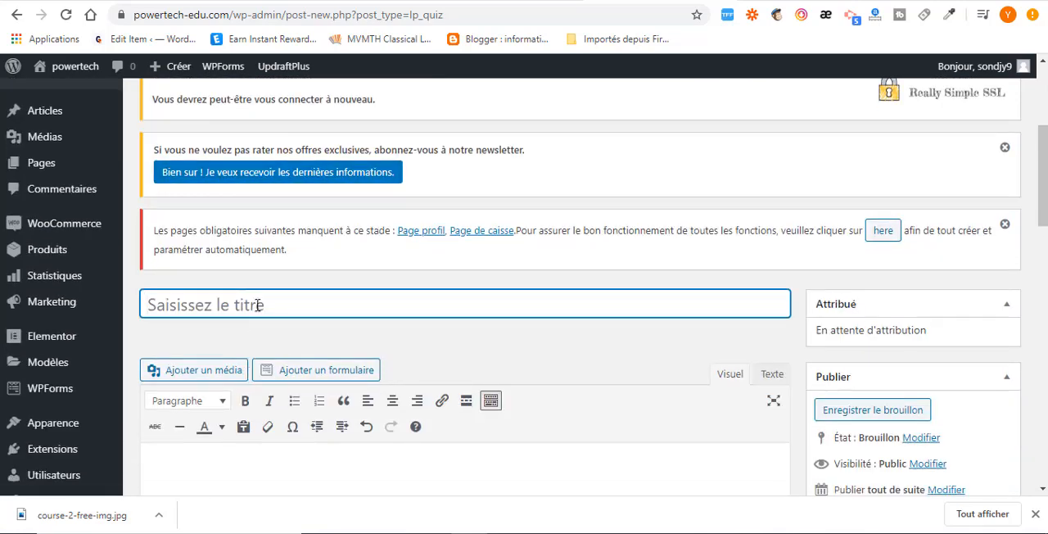
type("marketing quiz")
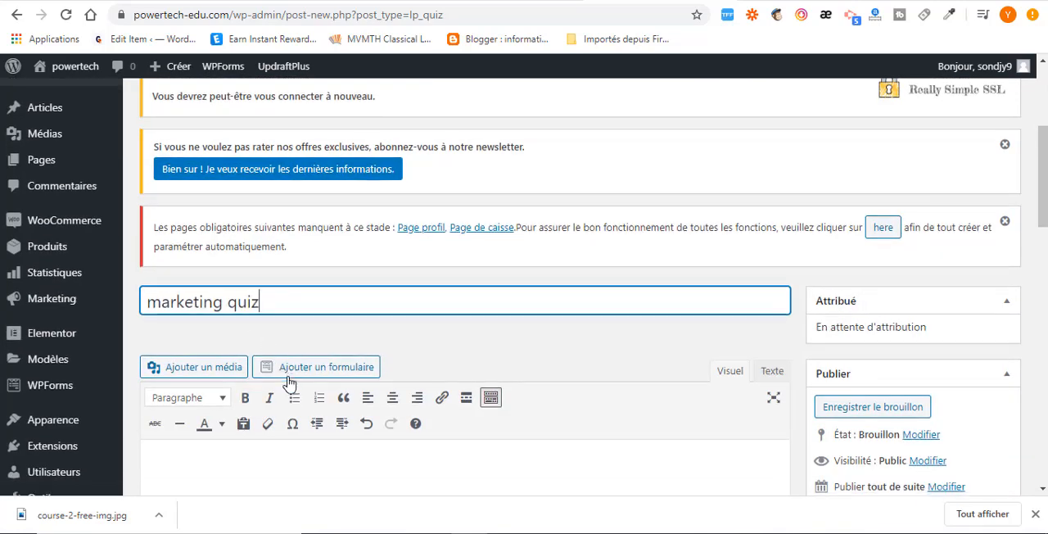
Enter "Evaluation marketing par reseaux sociaux" as the quiz's description.
scroll(239, 351, "down", 2)
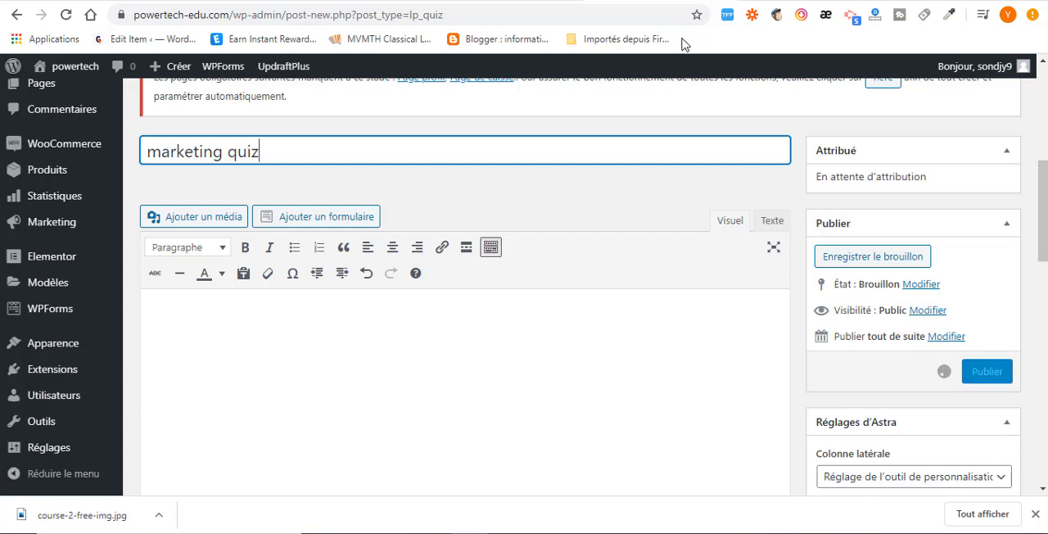
left_click(151, 322)
type("evalu")
type("at")
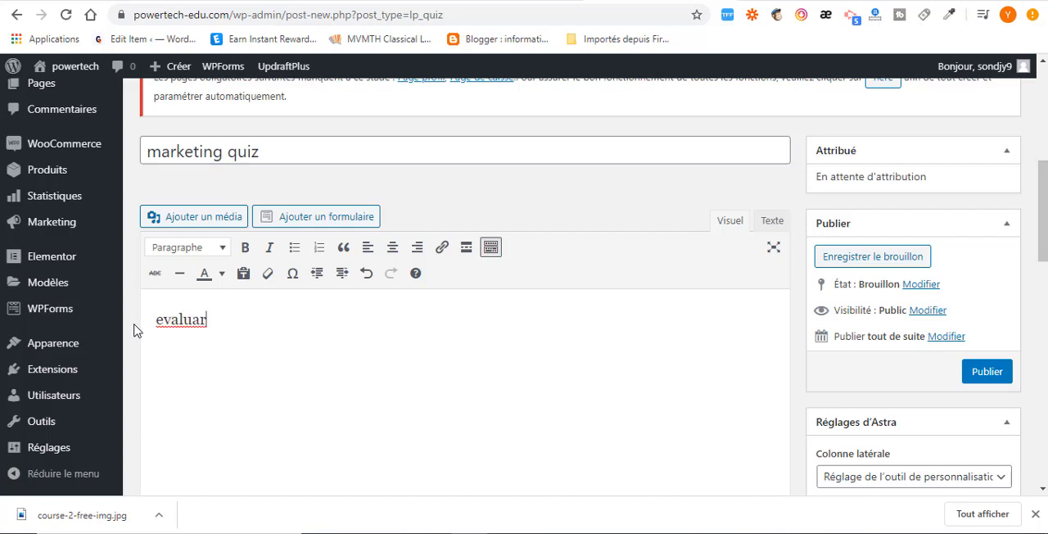
key("BackSpace")
type("tion marketing")
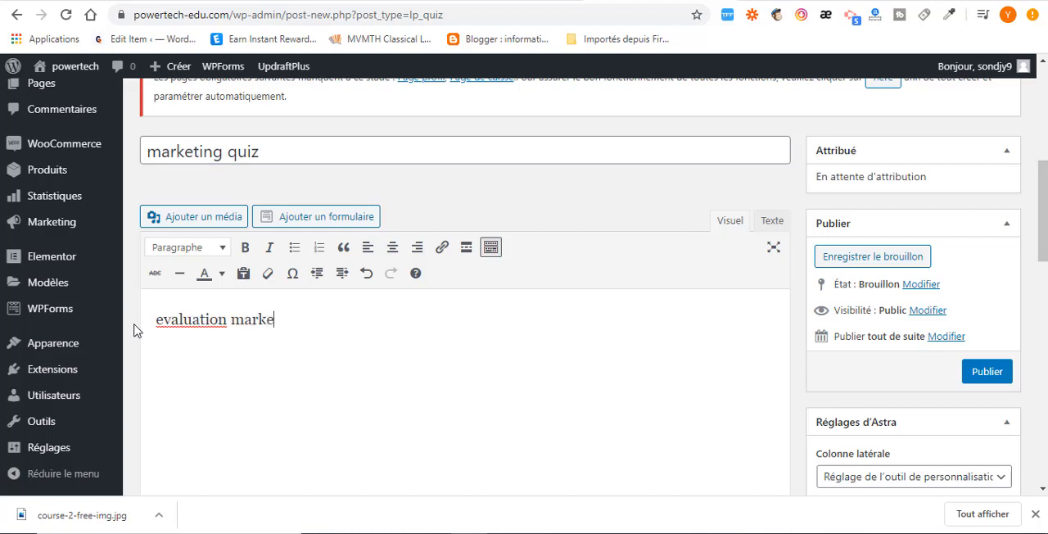
left_click(163, 318)
key("BackSpace")
type("E")
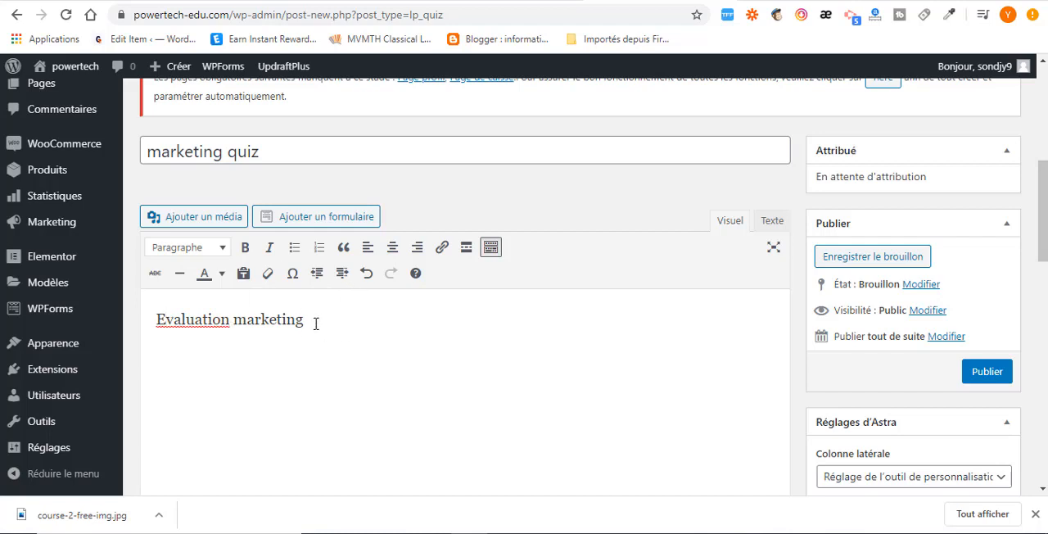
type(" po")
type("r reseaux ")
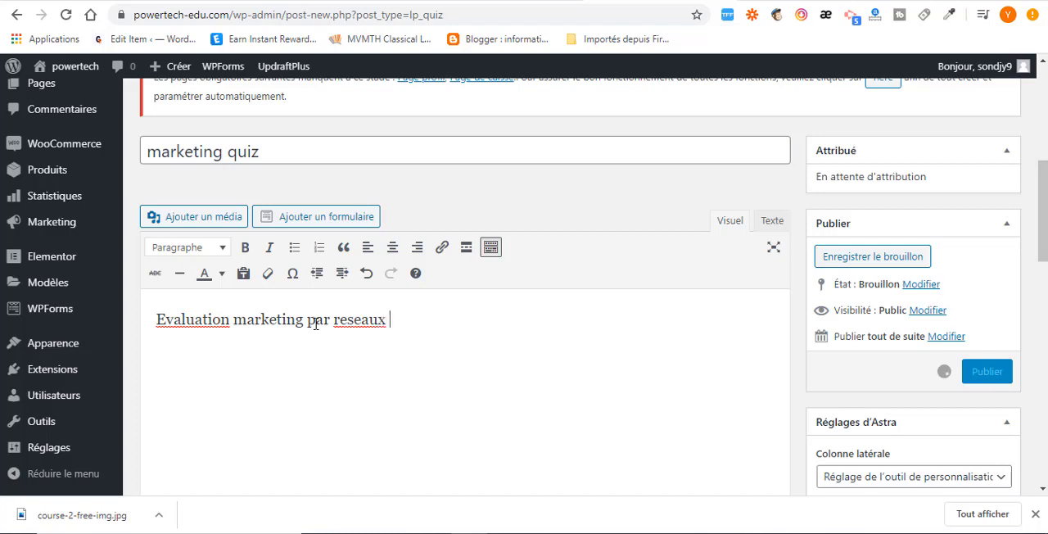
type("socia")
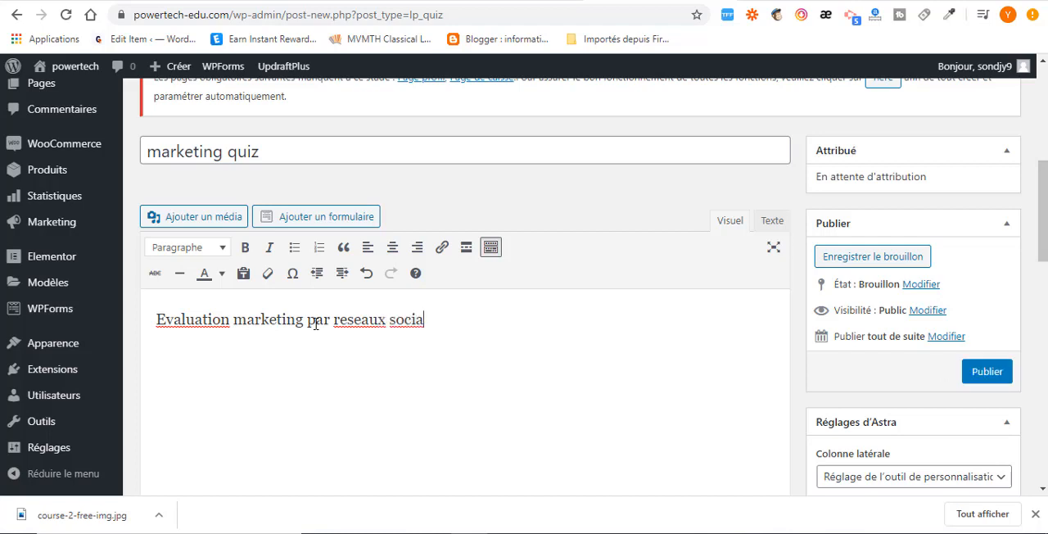
type("ux")
scroll(391, 320, "down", 6)
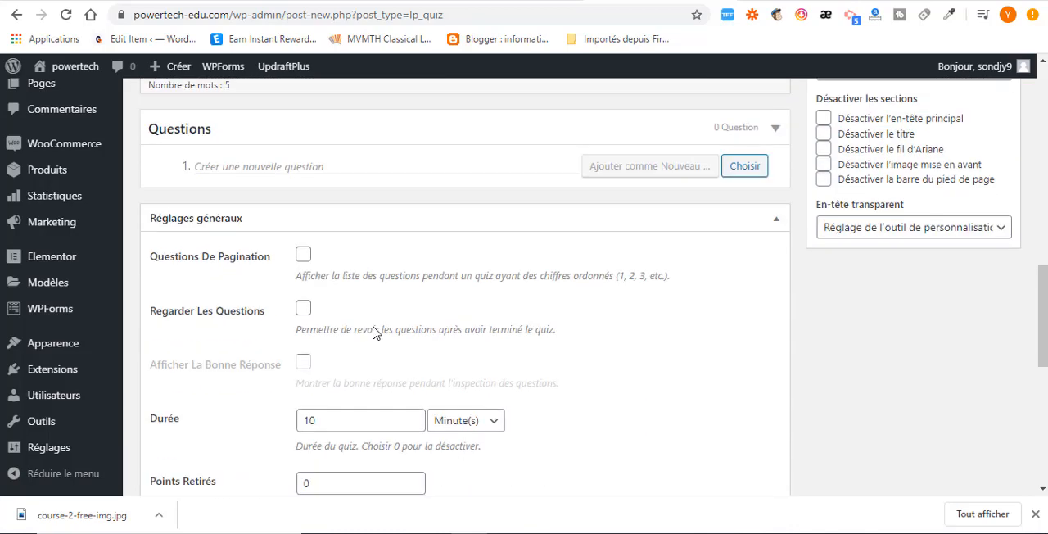
scroll(303, 262, "up", 2)
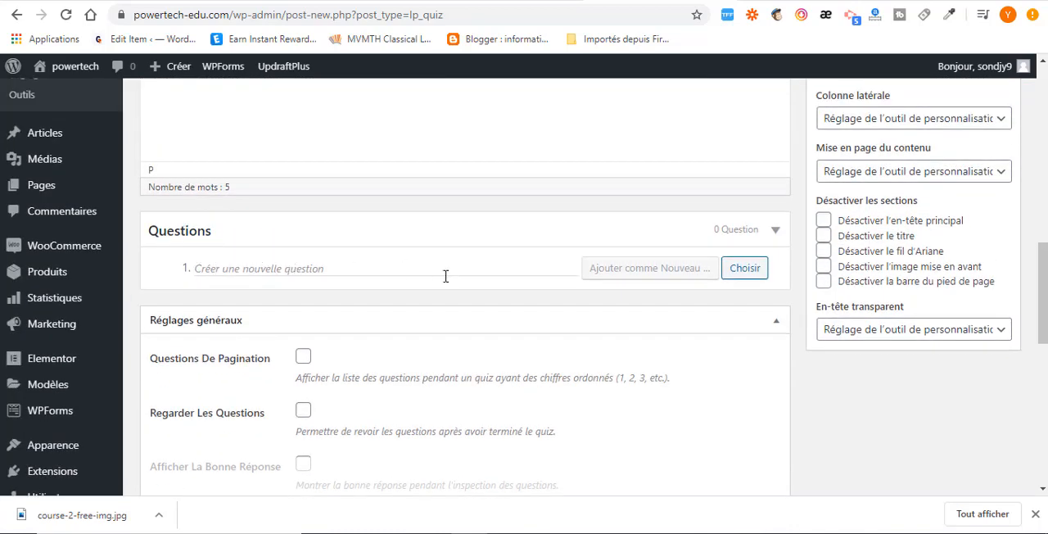
scroll(387, 276, "up", 5)
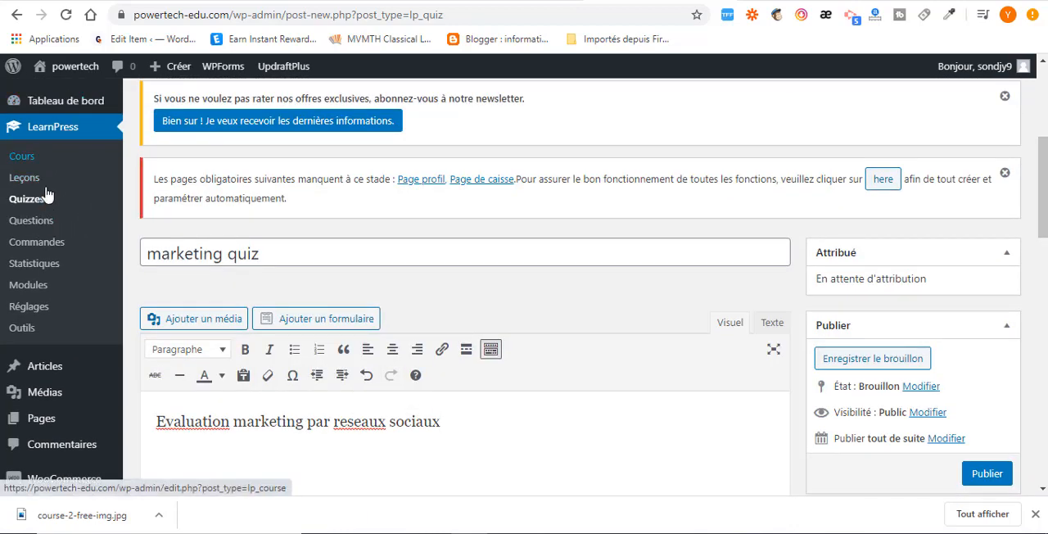
scroll(494, 265, "down", 5)
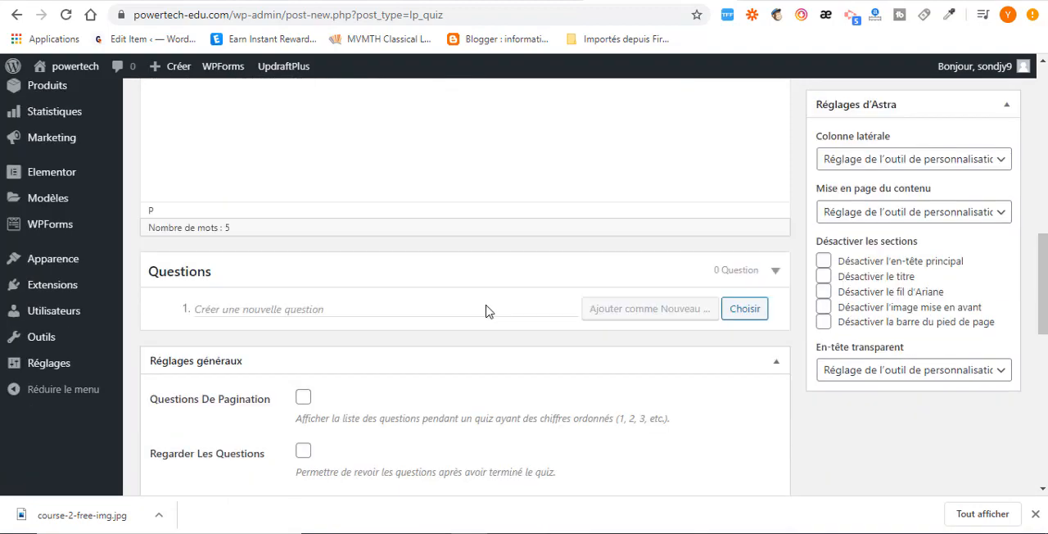
scroll(337, 297, "up", 10)
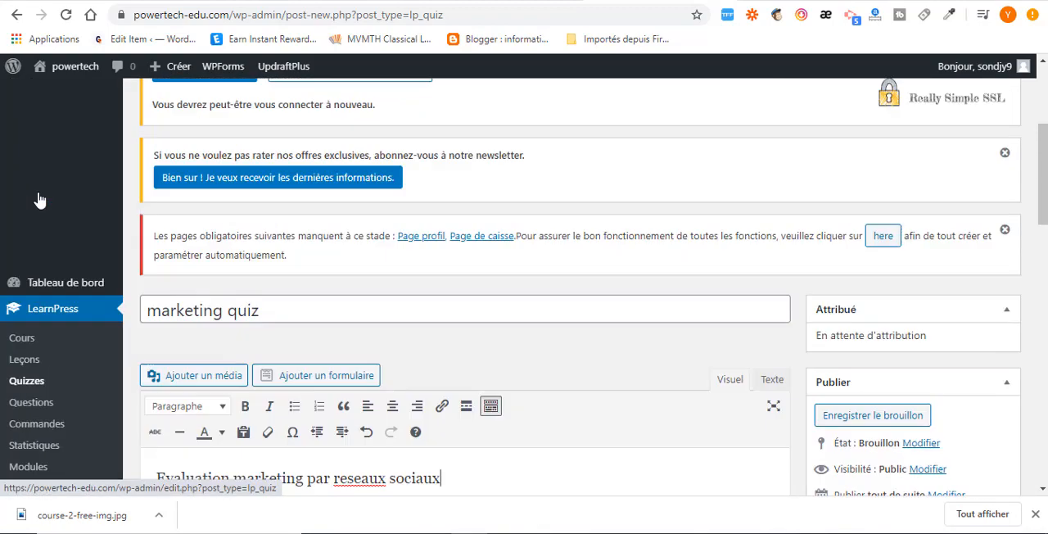
scroll(54, 366, "down", 2)
scroll(51, 227, "up", 3)
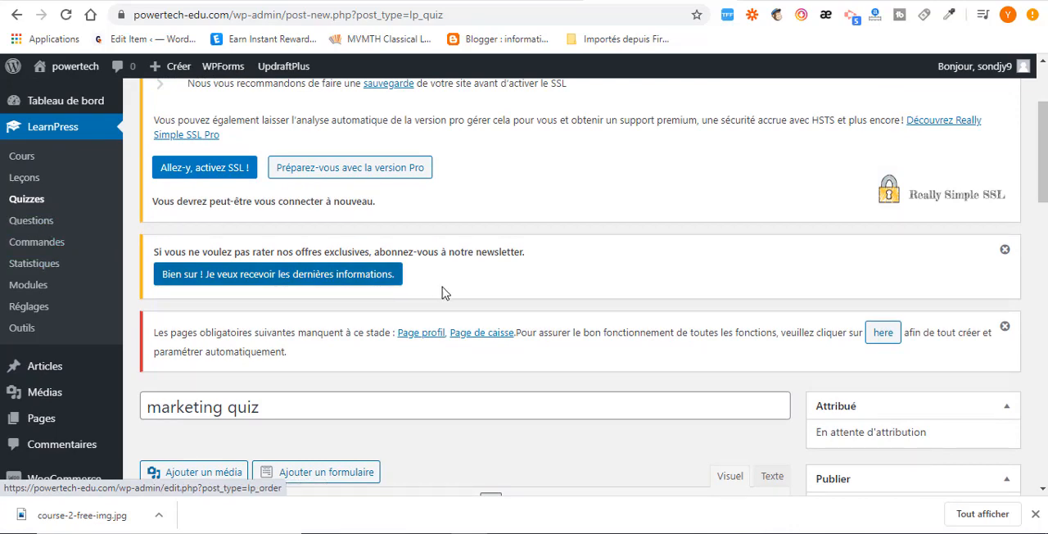
Add the quiz question "aimer vous le marketing par les reseaux sociaux?" as a Vrai ou Faux question.
scroll(540, 352, "down", 2)
scroll(565, 358, "down", 4)
left_click(744, 373)
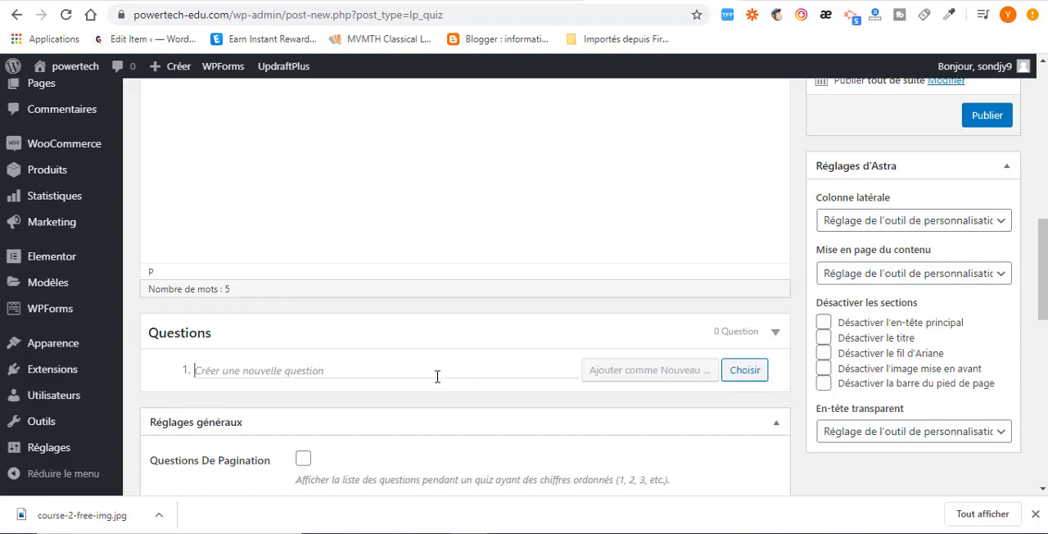
type("aimer vous le ")
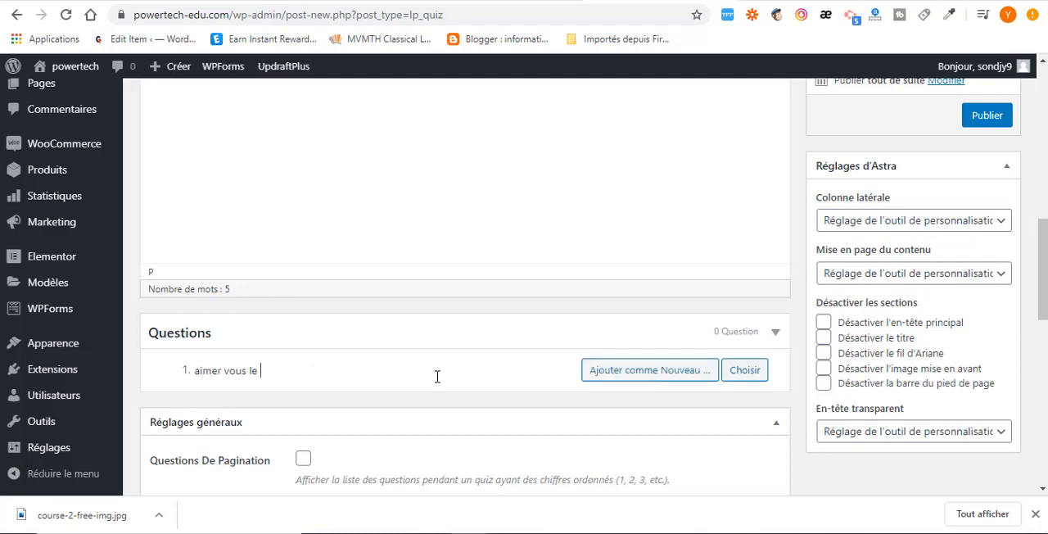
type("marketing par les reseaux sociaux?")
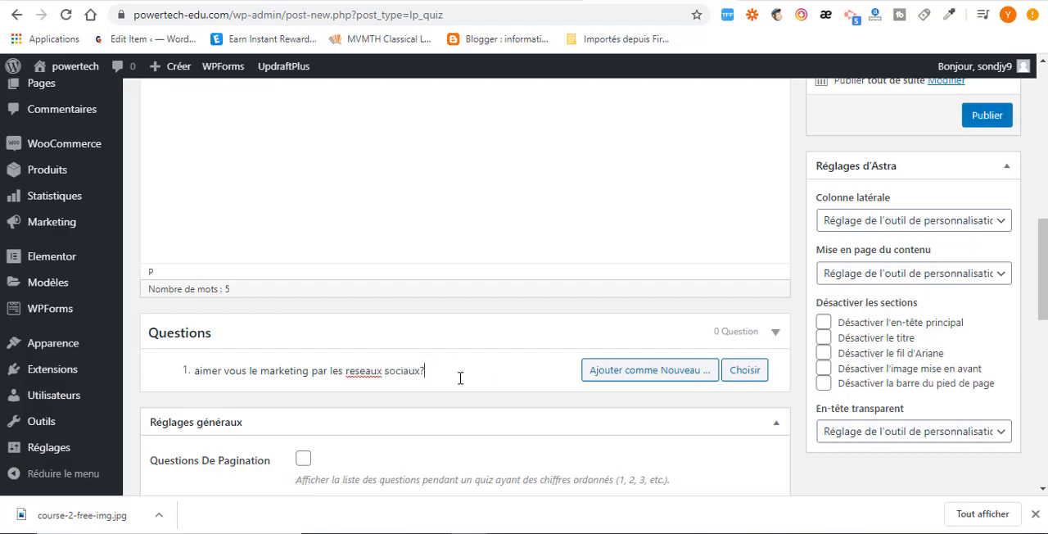
left_click(624, 375)
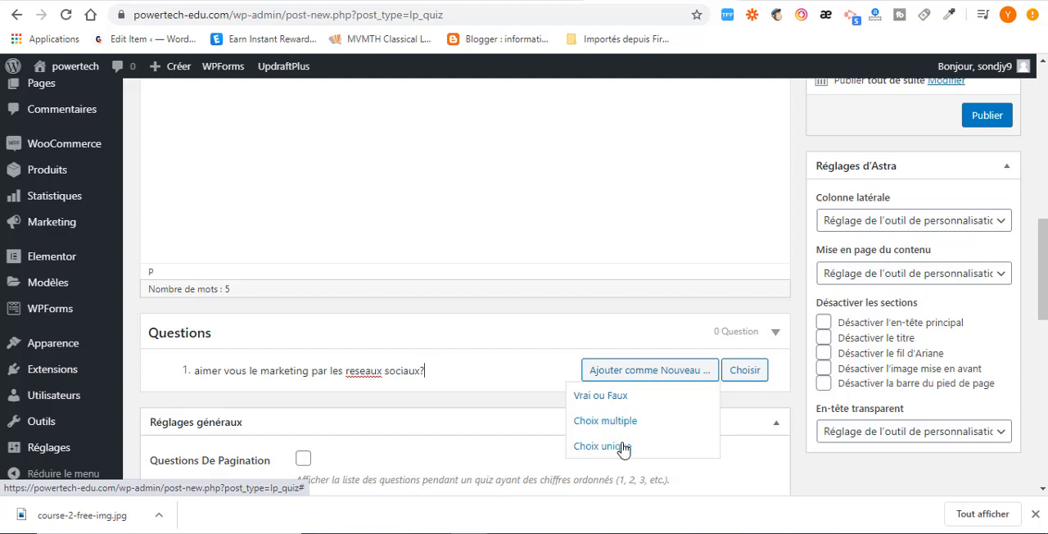
left_click(602, 396)
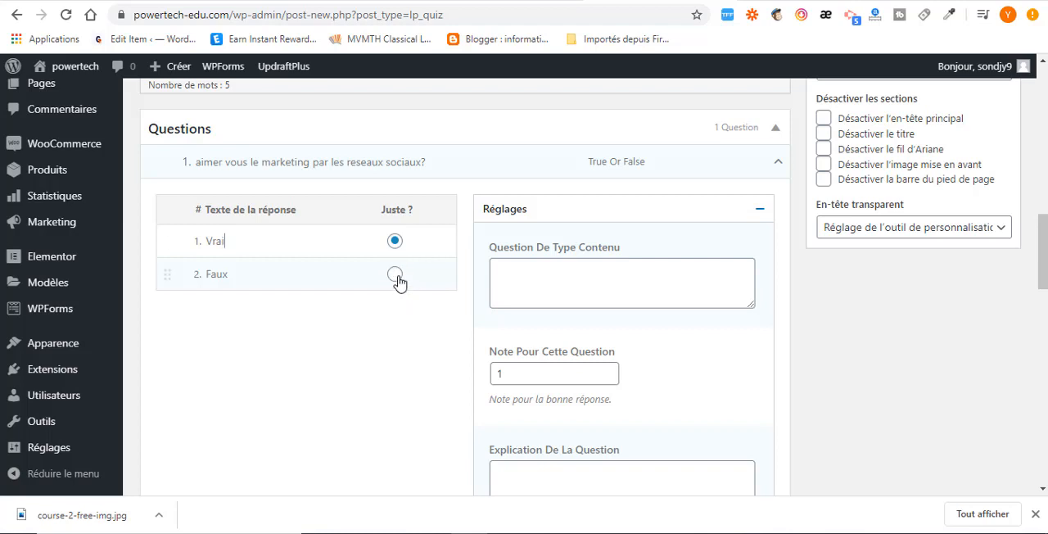
Mark "Vrai" as the question's correct answer and check the mark awarded for it.
left_click(397, 279)
left_click(395, 243)
scroll(581, 321, "down", 1)
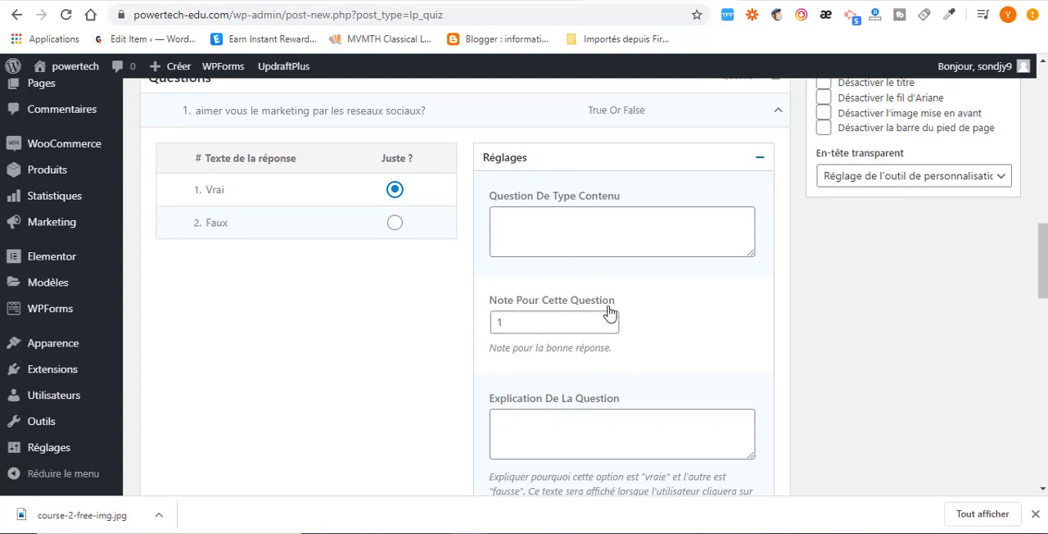
left_click_drag(523, 321, 476, 330)
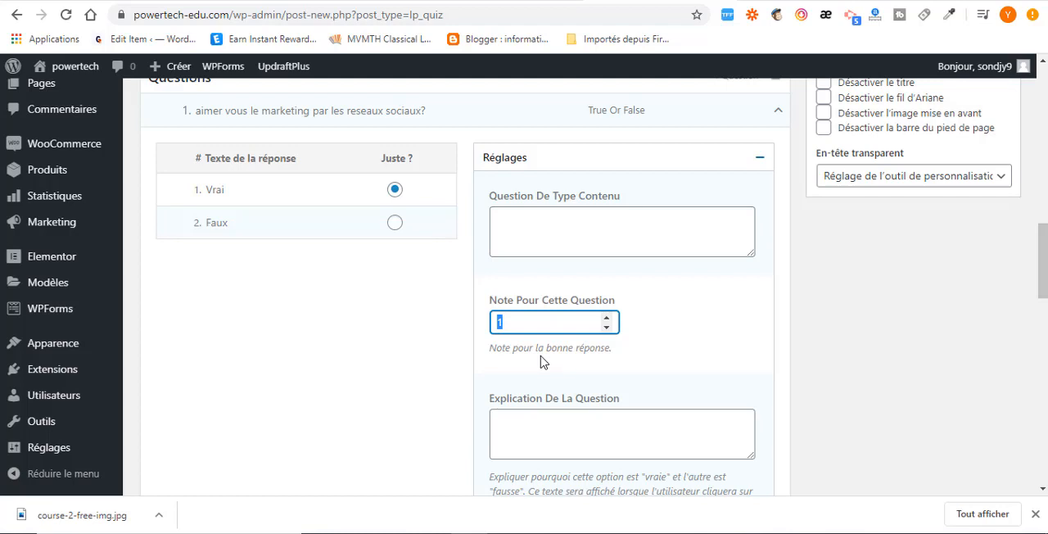
Look over the question's remaining settings and enter "OK" as its hint (Indice Question).
scroll(557, 409, "down", 2)
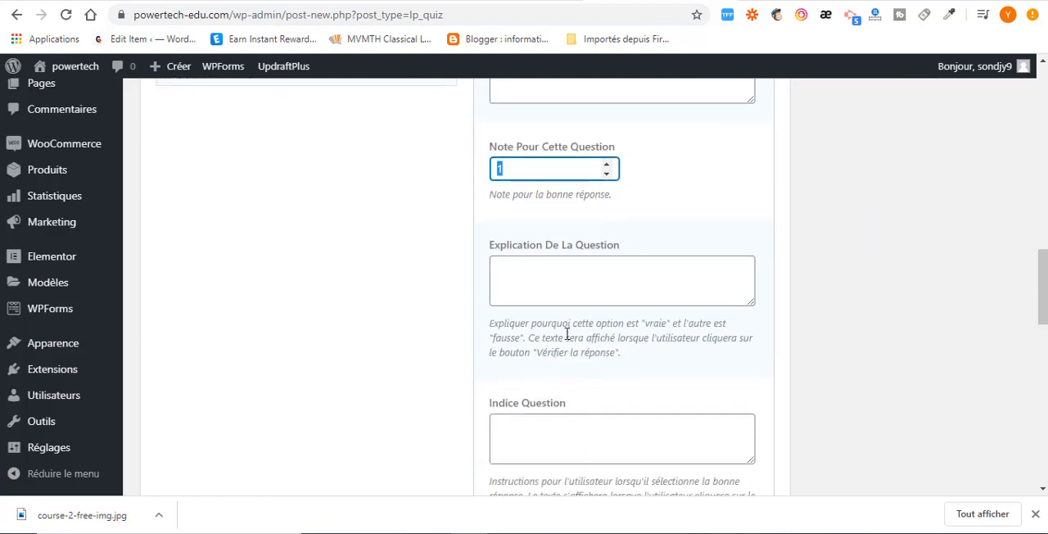
scroll(513, 290, "up", 3)
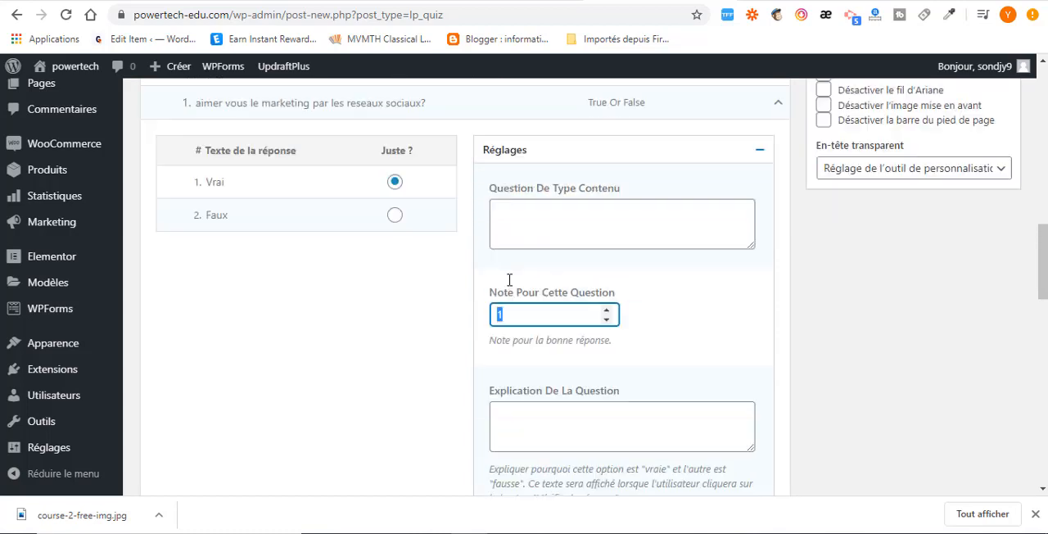
scroll(650, 310, "down", 2)
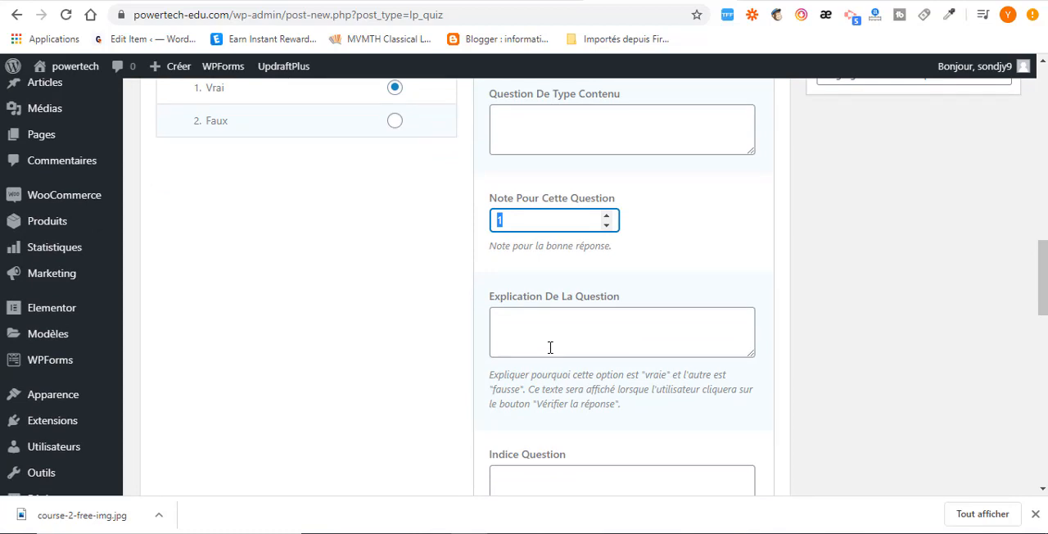
scroll(553, 344, "down", 3)
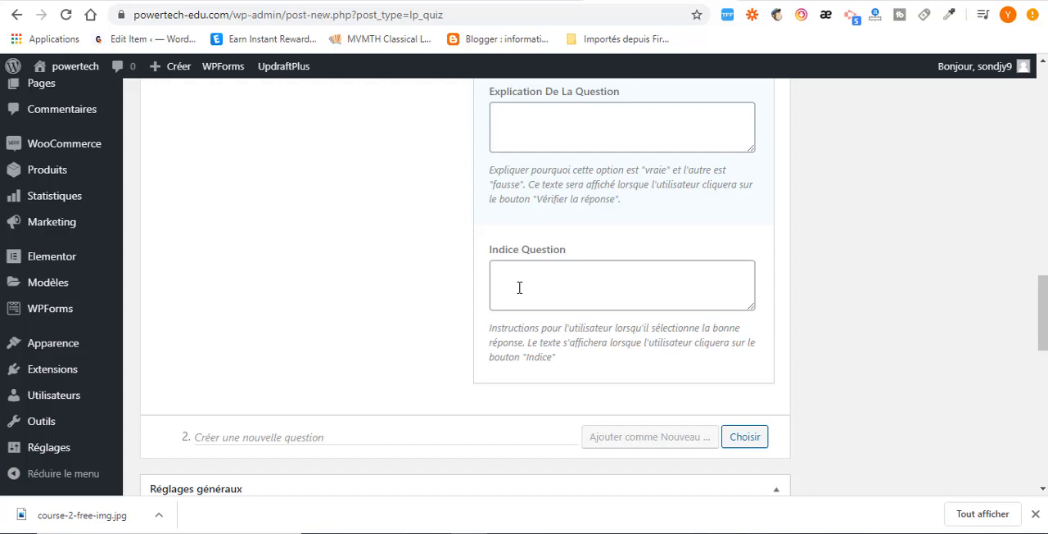
scroll(519, 288, "up", 1)
left_click(524, 327)
type("OK")
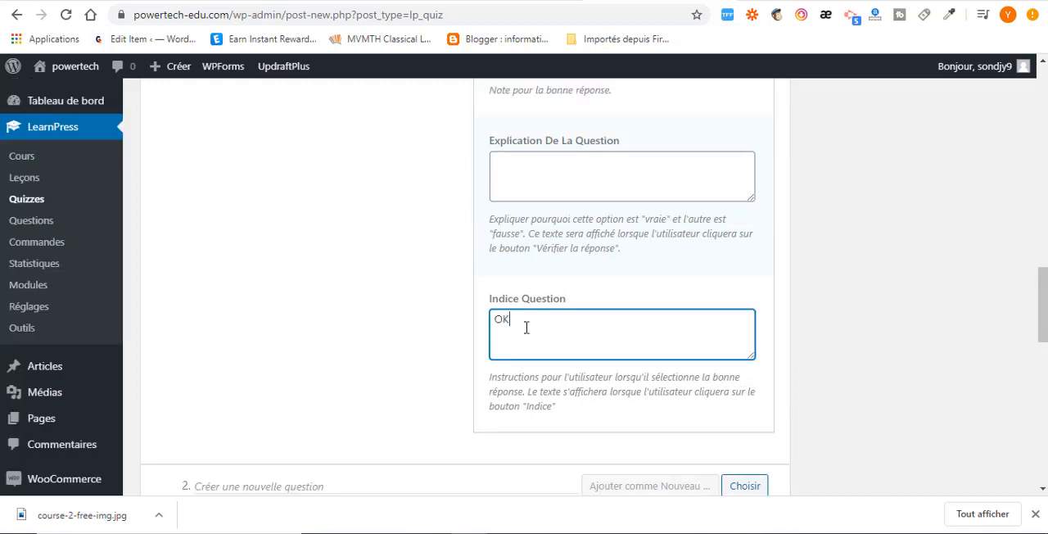
Enable Questions De Pagination, Regarder Les Questions and Afficher La Bonne Réponse in the quiz's general settings.
scroll(655, 340, "down", 3)
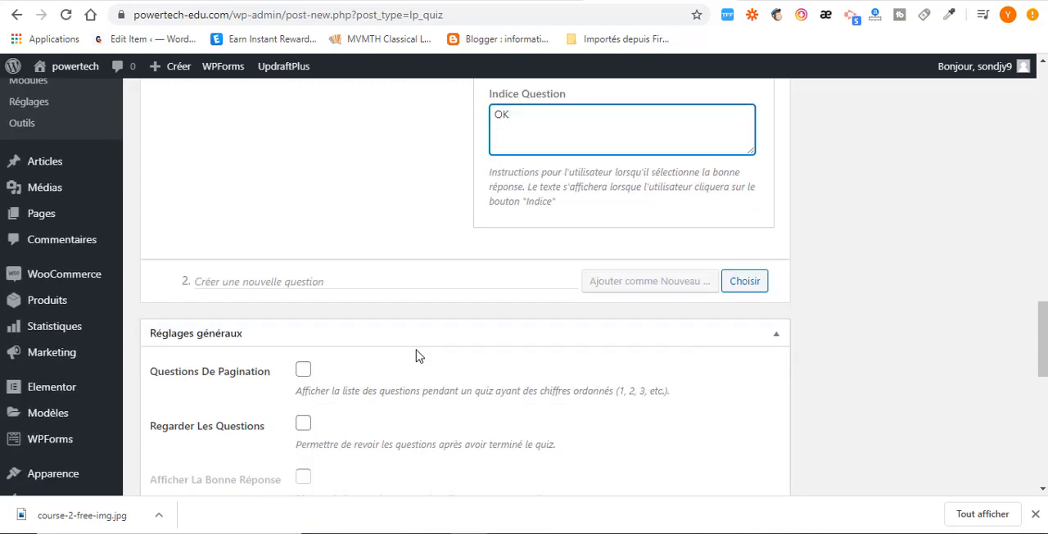
scroll(416, 356, "down", 2)
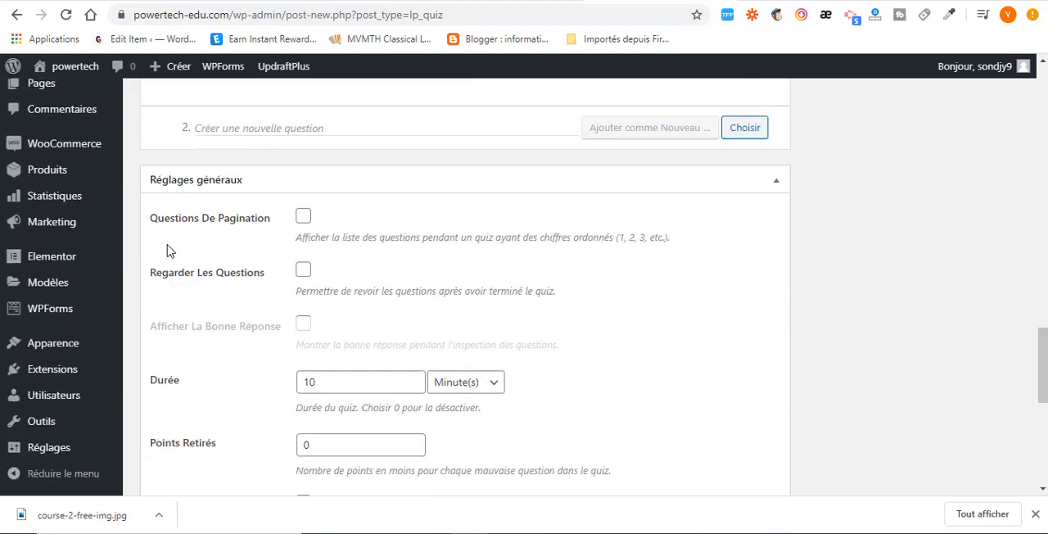
left_click(303, 218)
left_click(304, 274)
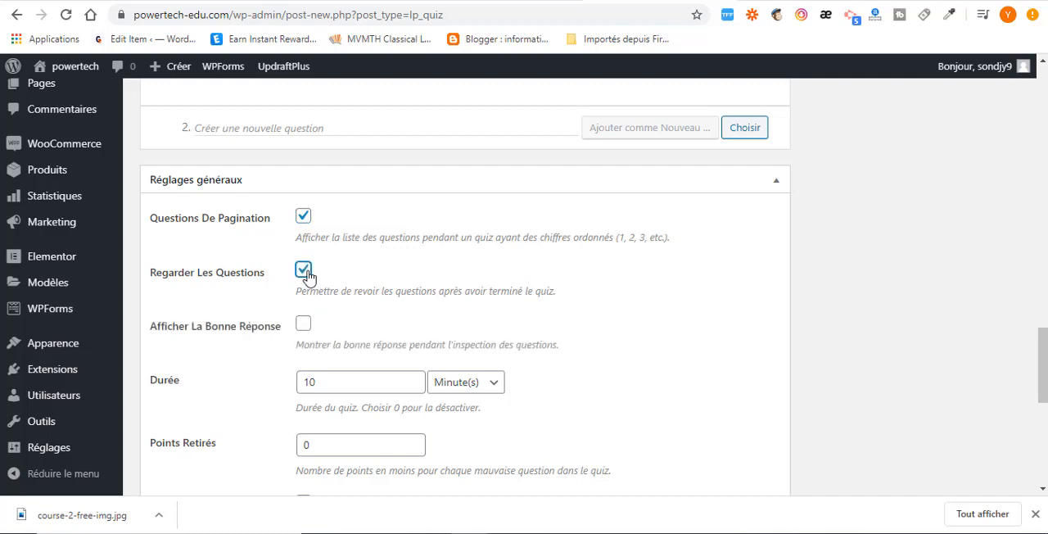
left_click(304, 326)
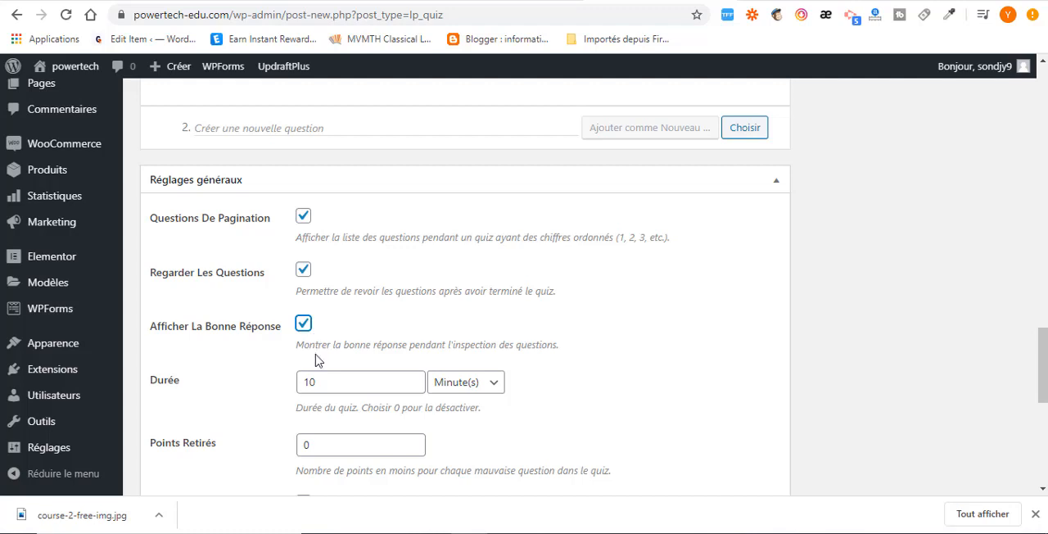
Set the quiz duration to 2 minutes.
scroll(316, 339, "down", 1)
double_click(326, 279)
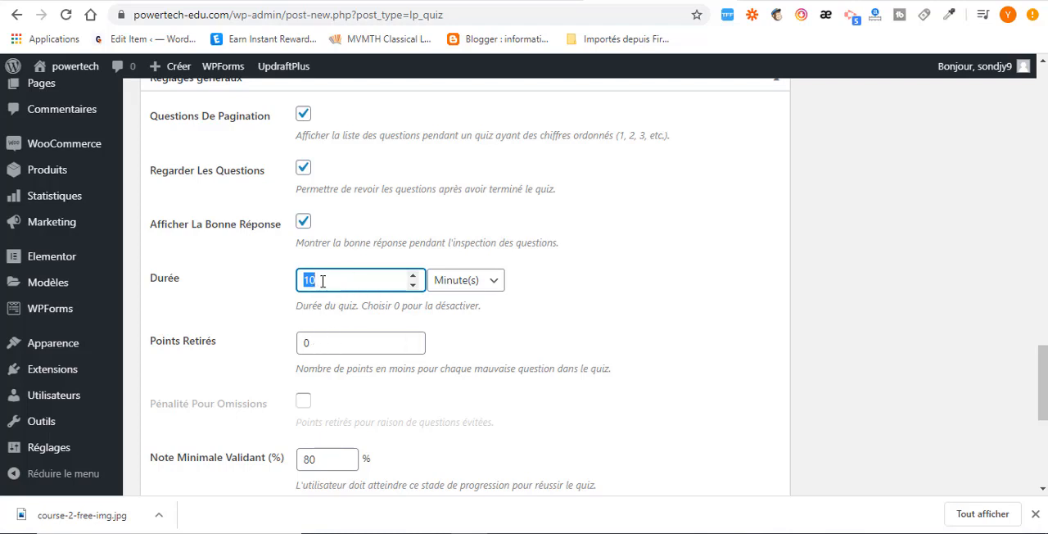
type("2")
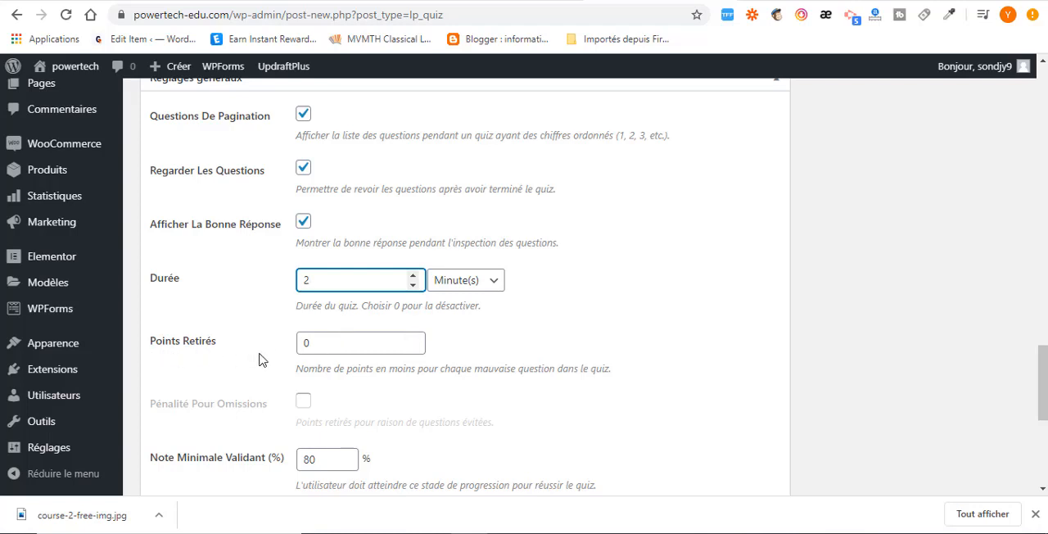
Set Points Retirés to 2 per wrong answer and enable Pénalité Pour Omissions.
left_click(326, 344)
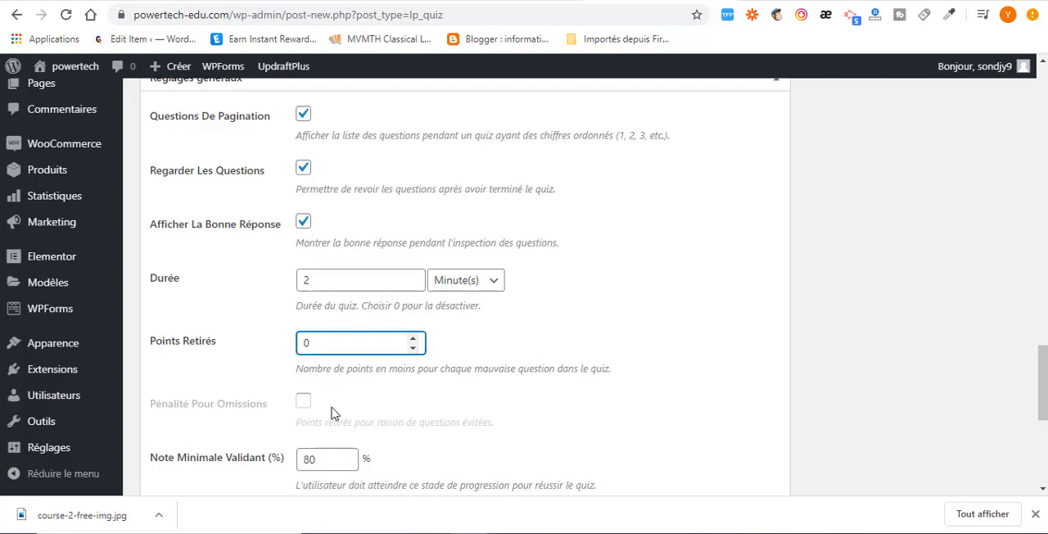
left_click(306, 403)
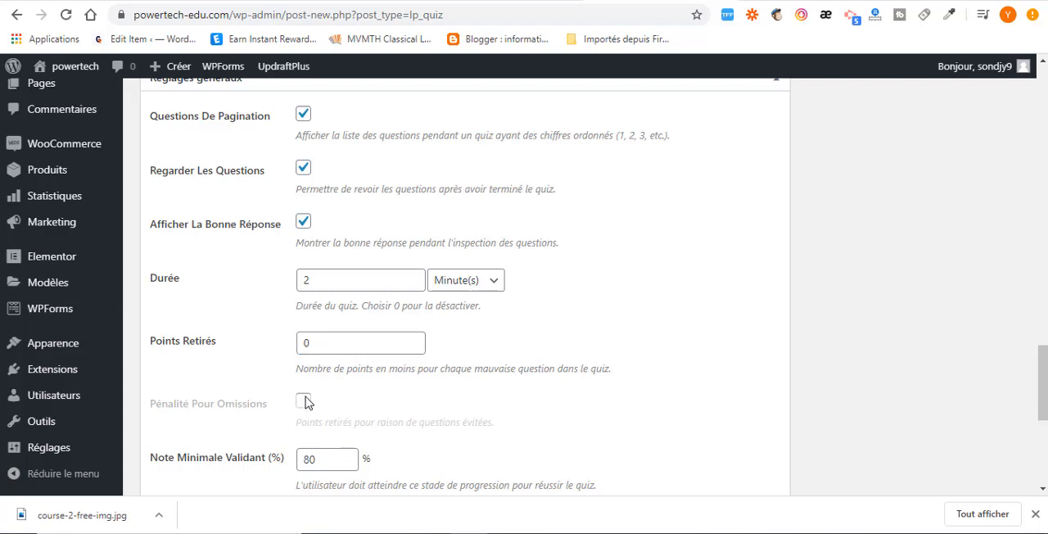
double_click(308, 343)
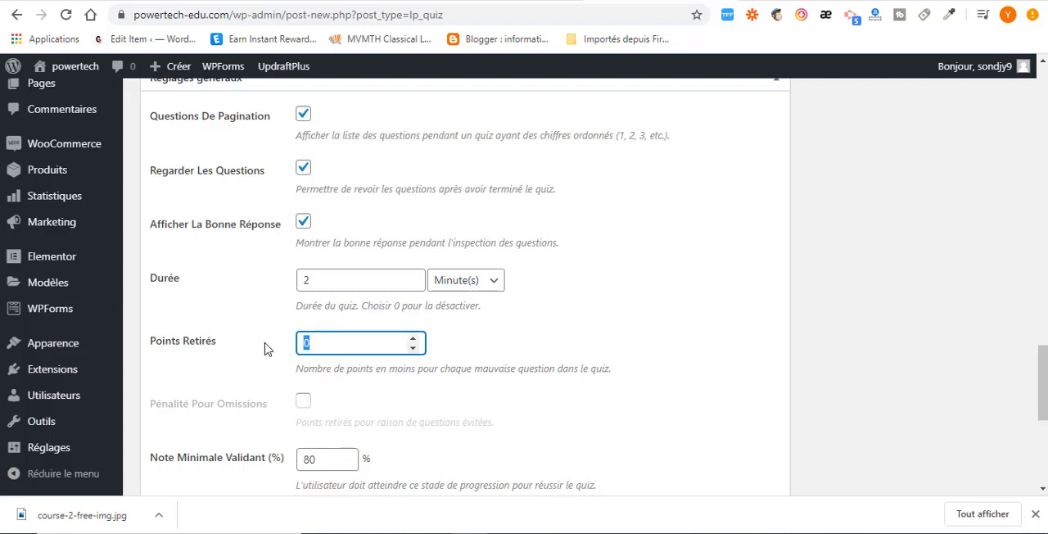
type("2")
left_click(288, 411)
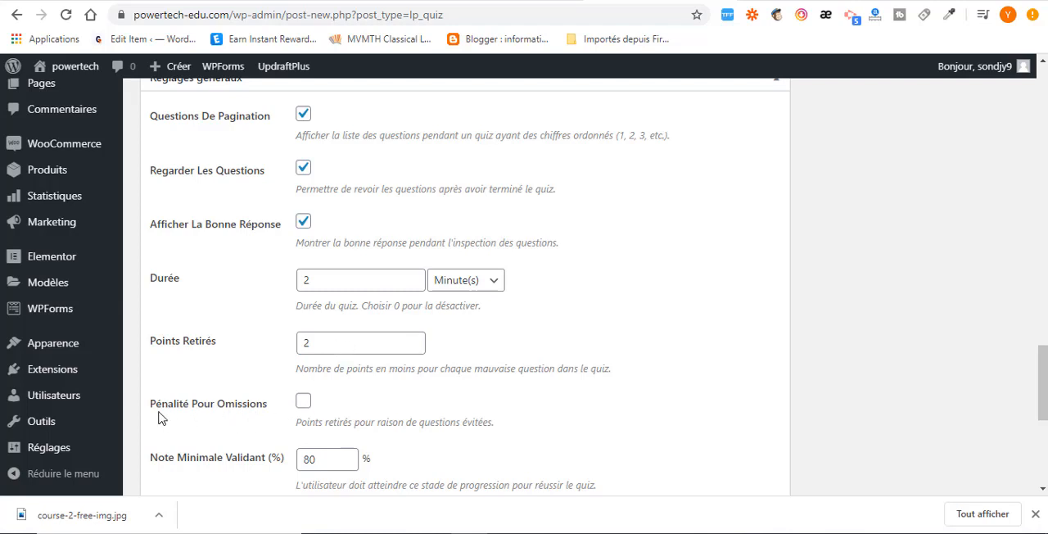
left_click(302, 403)
Check the quiz's minimum passing grade (Note Minimale Validant).
scroll(342, 407, "down", 2)
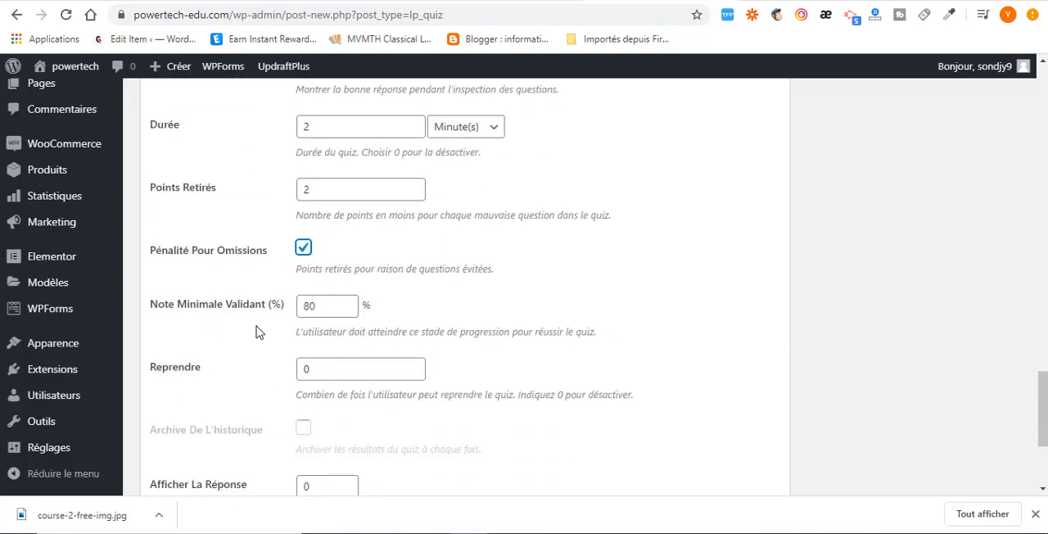
double_click(319, 307)
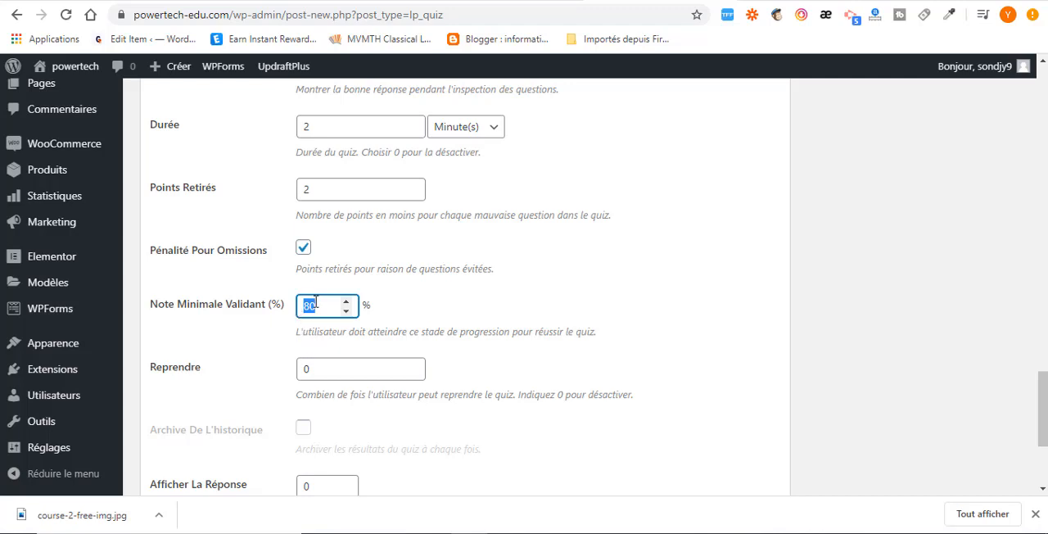
left_click(419, 324)
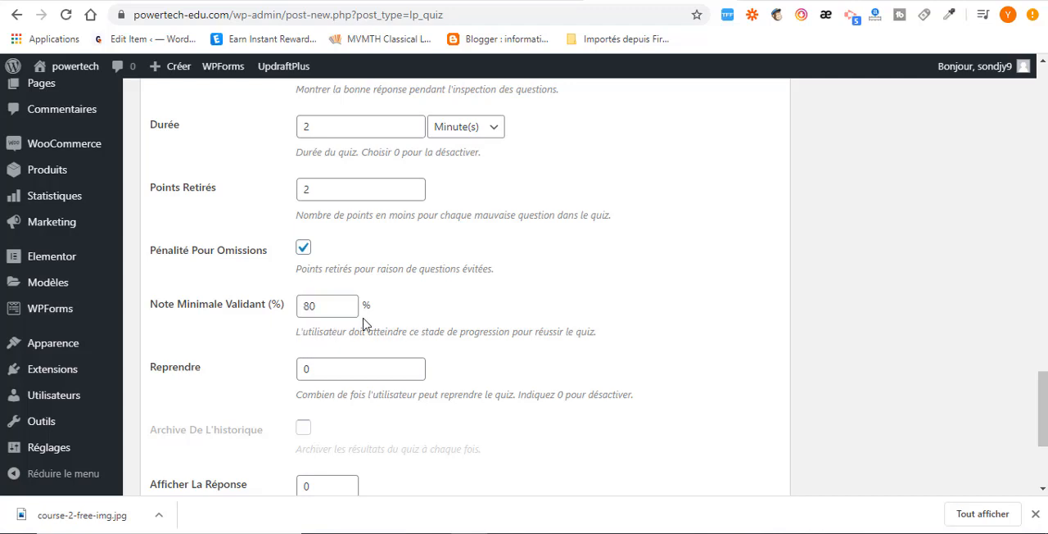
double_click(320, 306)
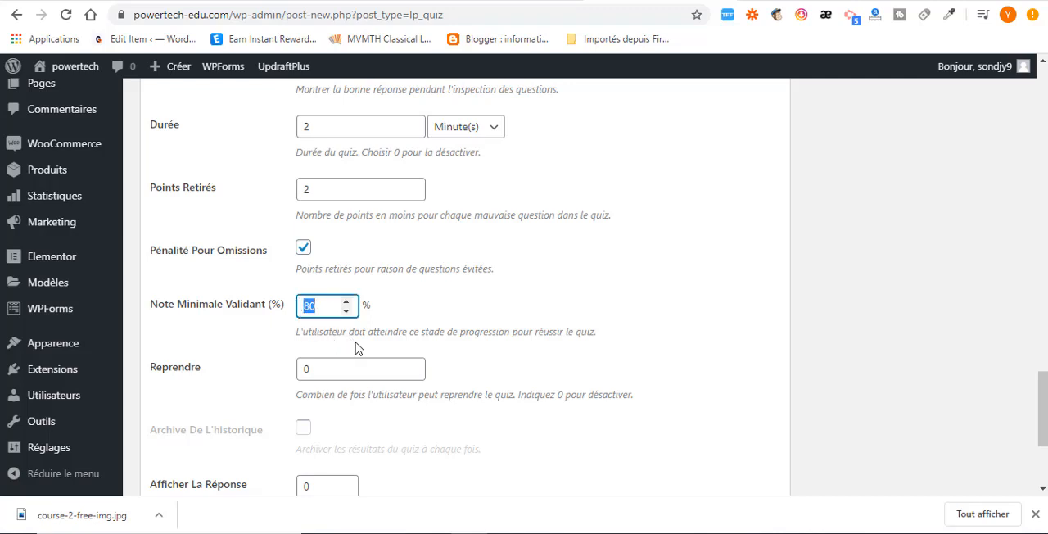
Set the number of allowed quiz retakes (Reprendre) to 2 and enable Archive De L'historique.
key("Tab")
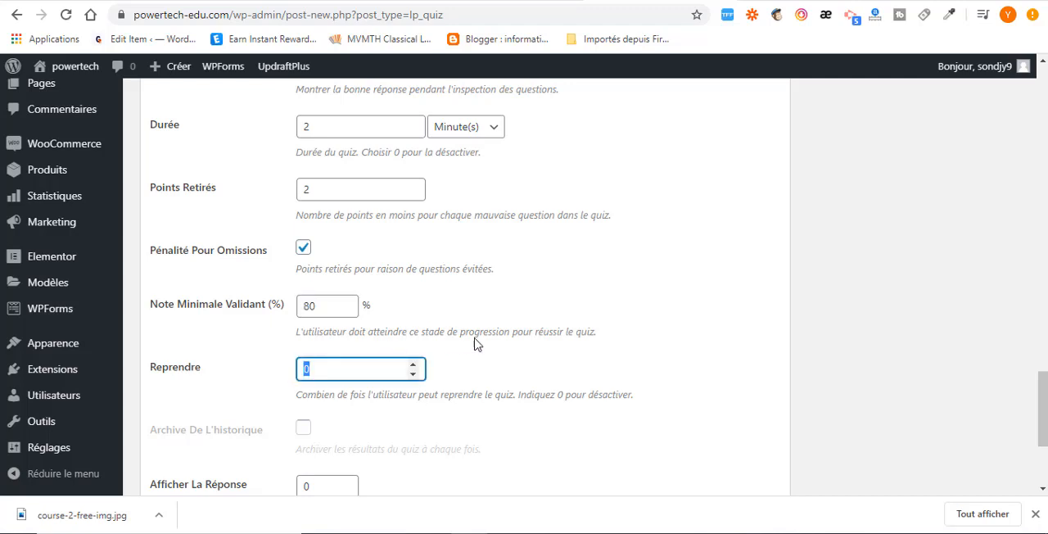
key("Left")
left_click_drag(317, 368, 276, 372)
type("1")
key("BackSpace")
type("2")
scroll(322, 372, "down", 2)
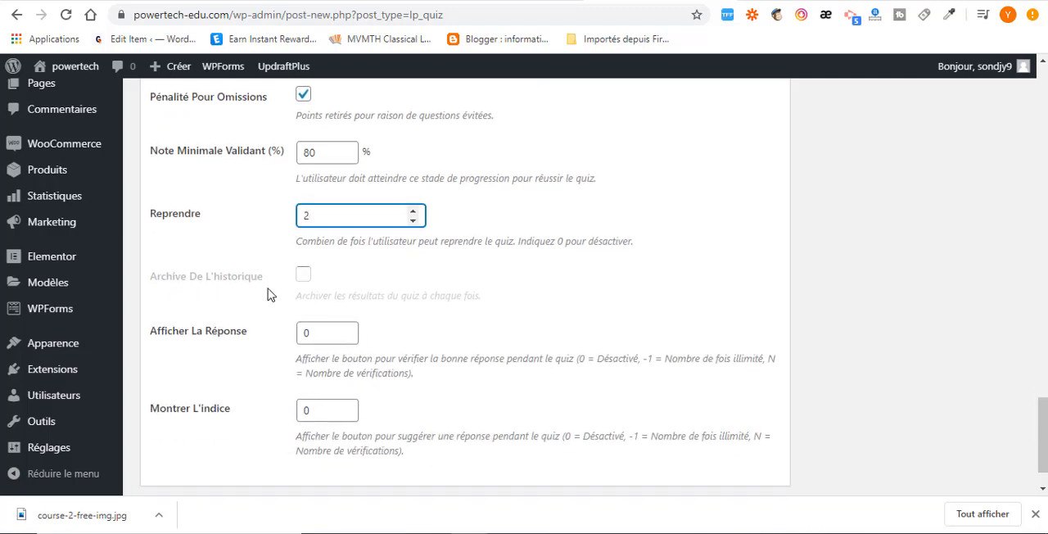
left_click(305, 281)
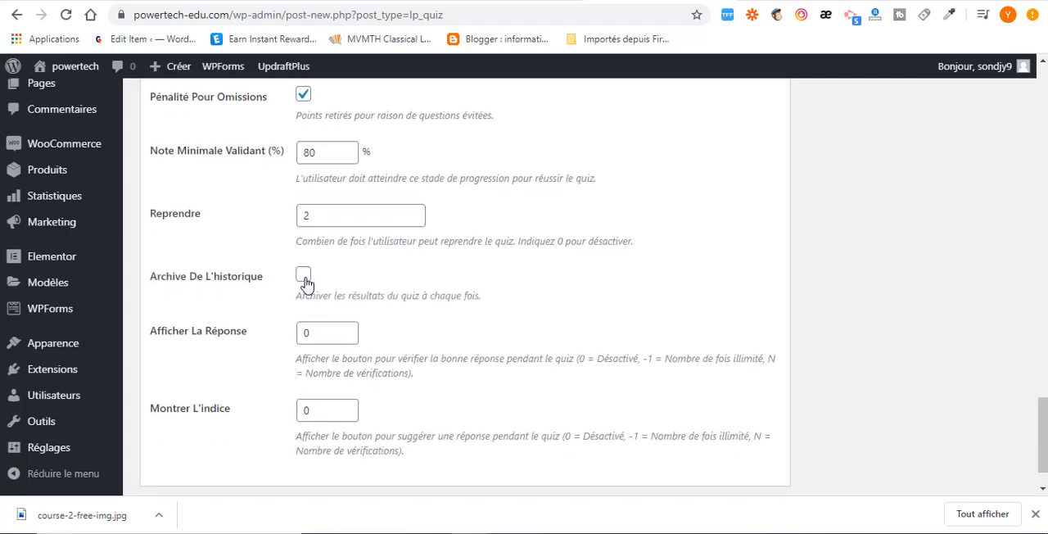
left_click(303, 276)
scroll(339, 412, "down", 1)
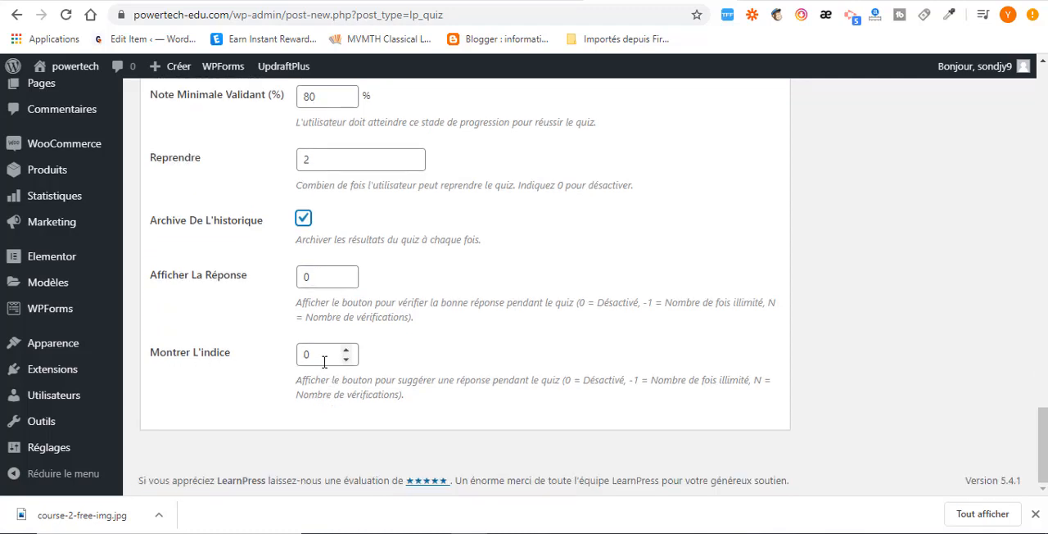
Review the marketing quiz's general settings, including Afficher La Réponse and Montrer L'indice, and publish the quiz.
scroll(521, 346, "up", 15)
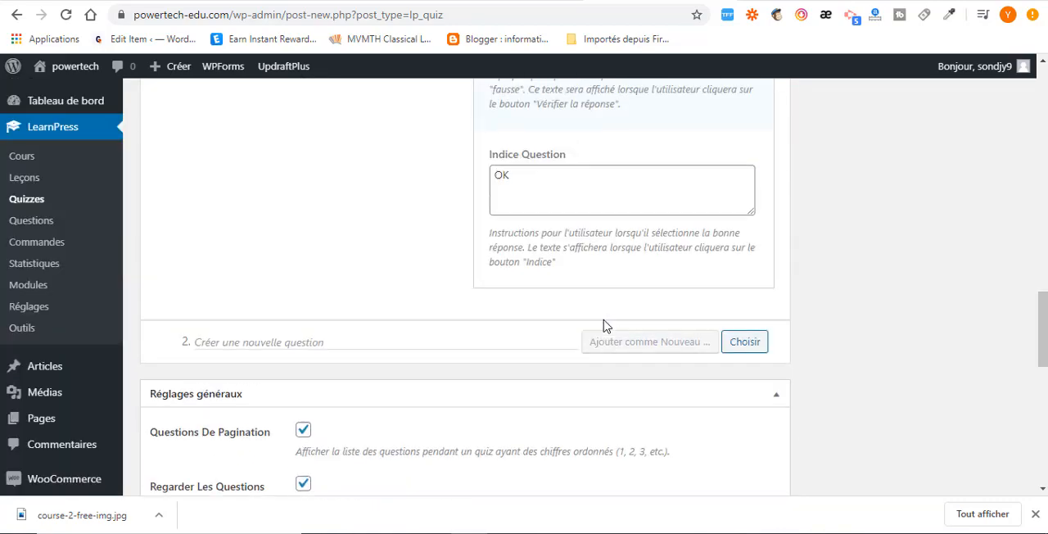
scroll(521, 325, "down", 15)
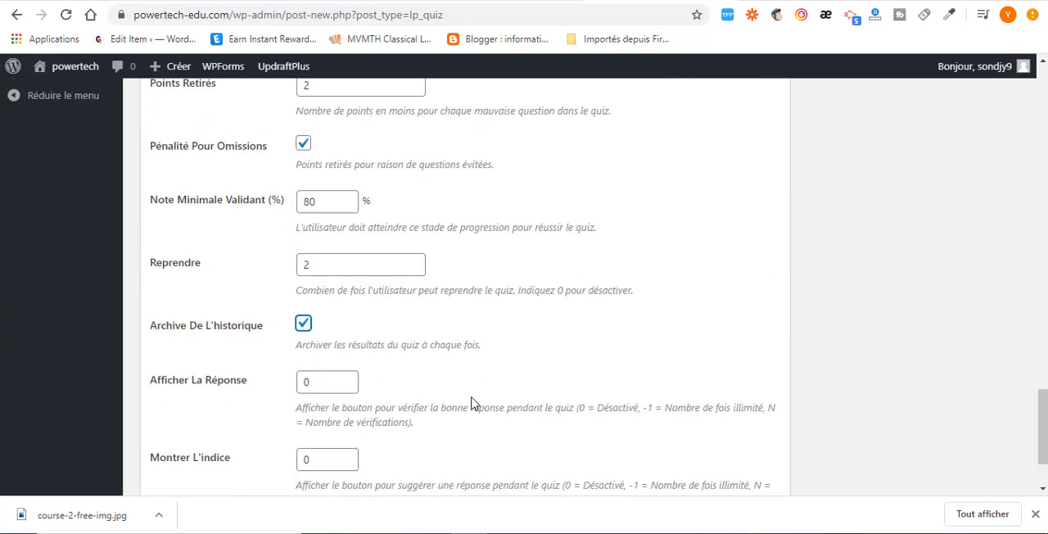
scroll(320, 376, "up", 10)
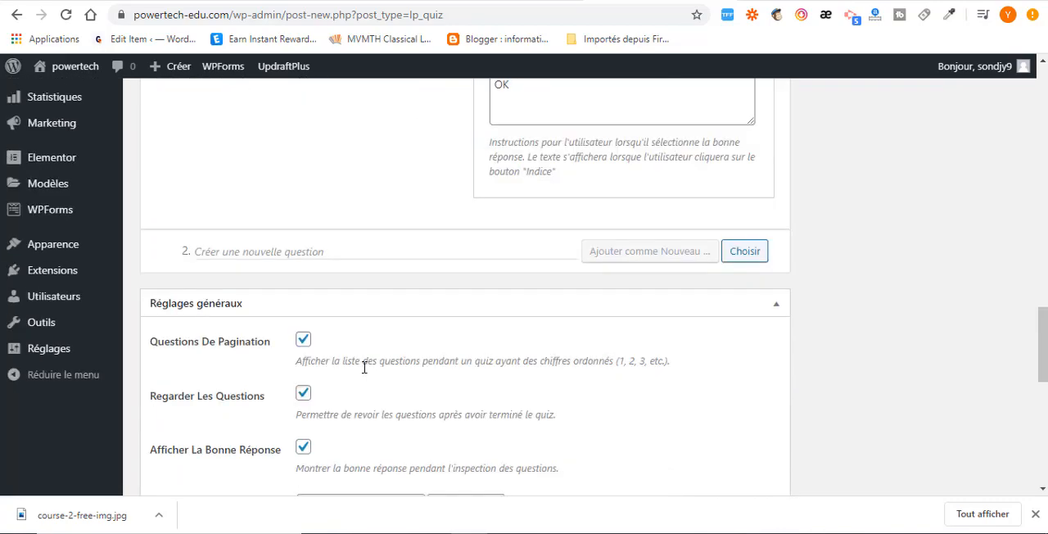
scroll(357, 370, "down", 10)
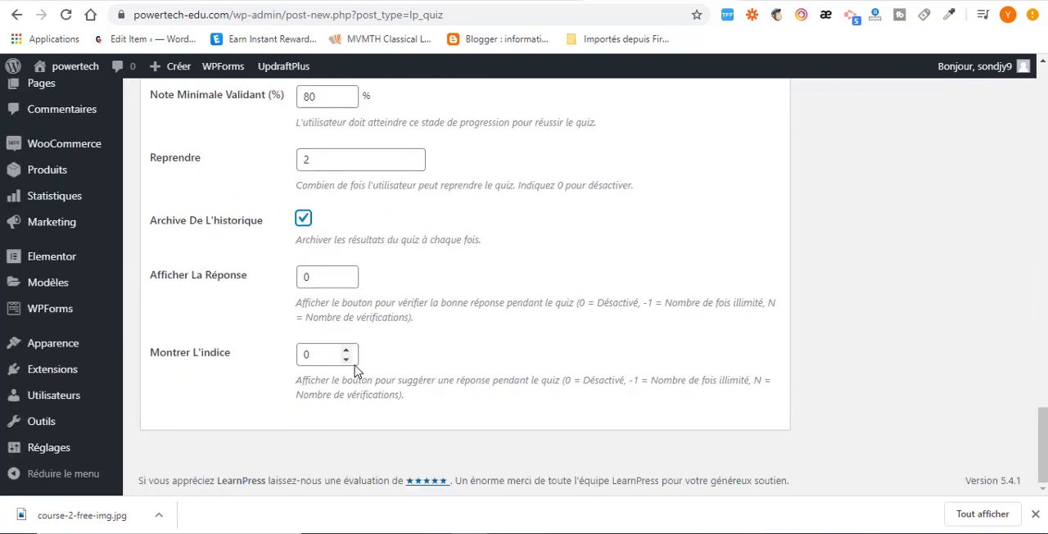
scroll(358, 363, "up", 20)
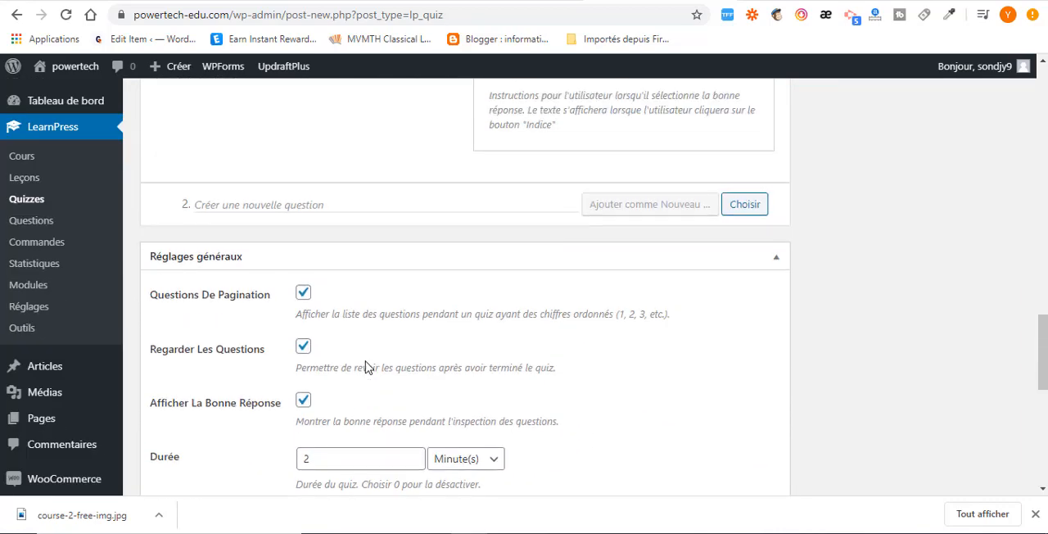
scroll(364, 368, "up", 10)
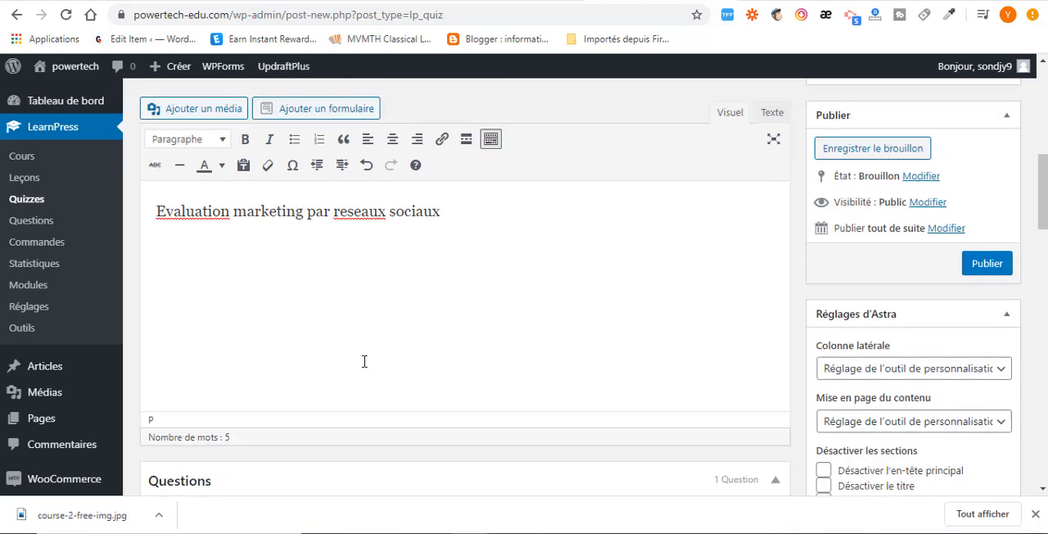
scroll(850, 432, "down", 2)
scroll(851, 431, "down", 1)
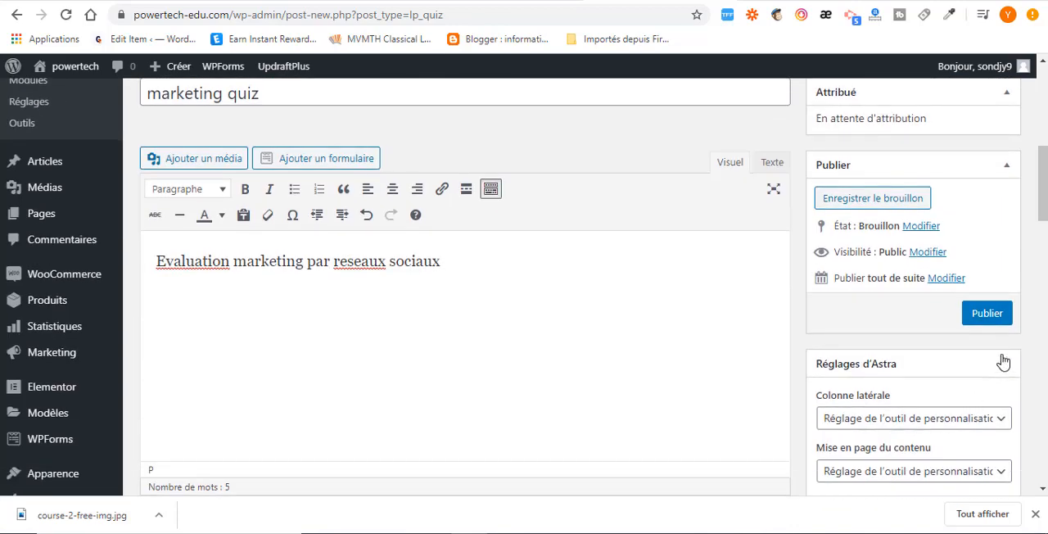
left_click(992, 321)
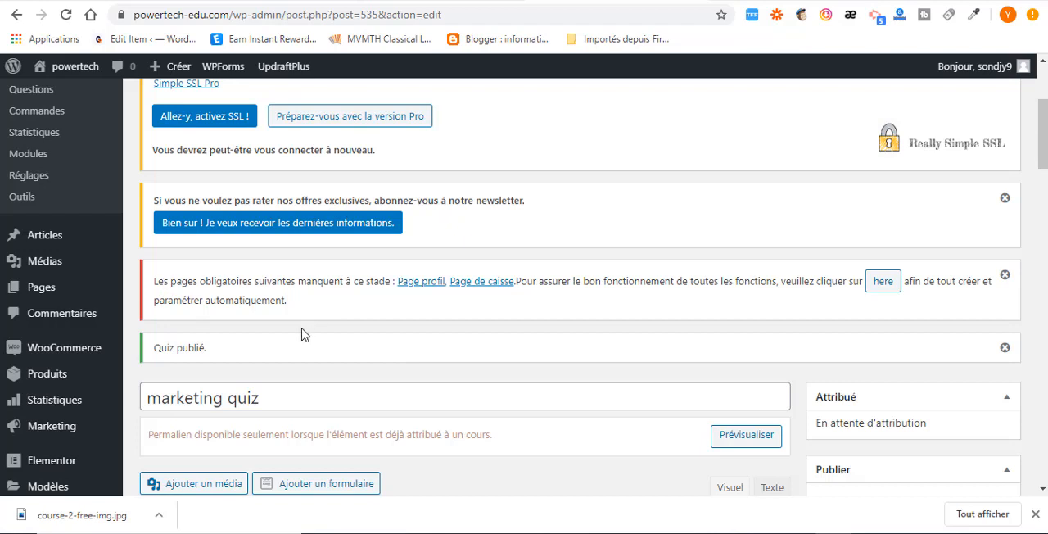
Create the missing LearnPress profile and checkout pages (Page profil, Page de caisse) automatically from the missing-pages notice.
left_click_drag(301, 303, 152, 280)
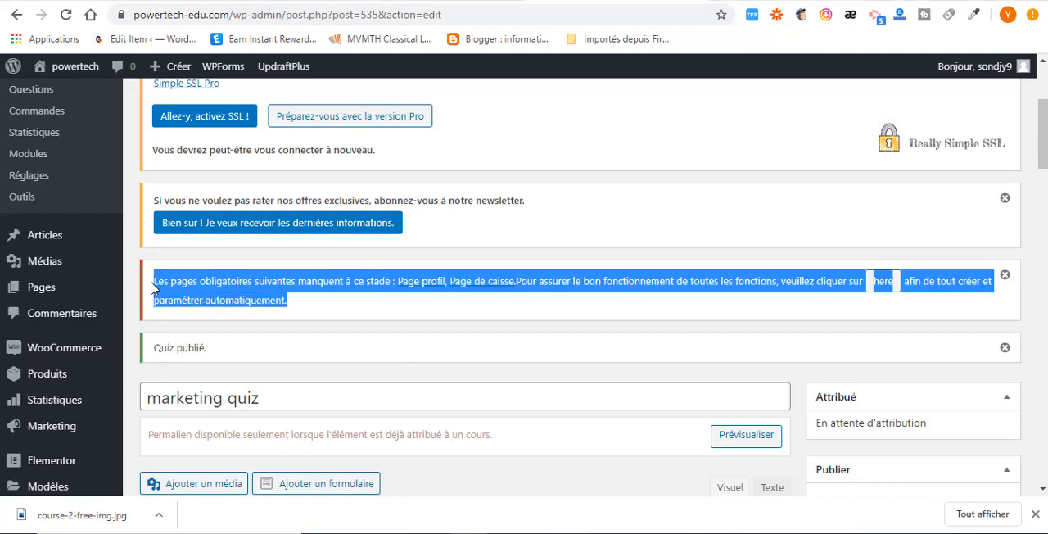
left_click(547, 316)
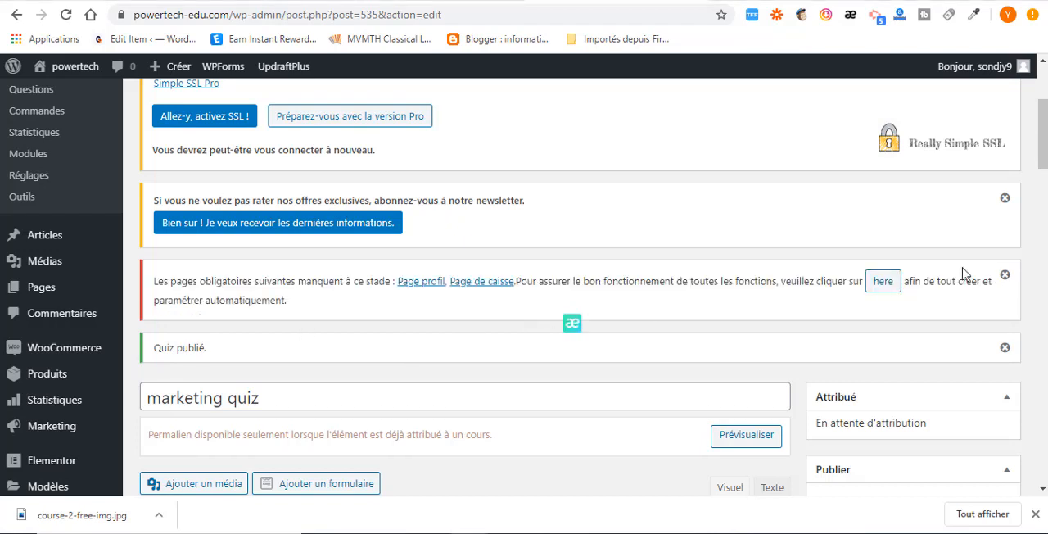
left_click(884, 282)
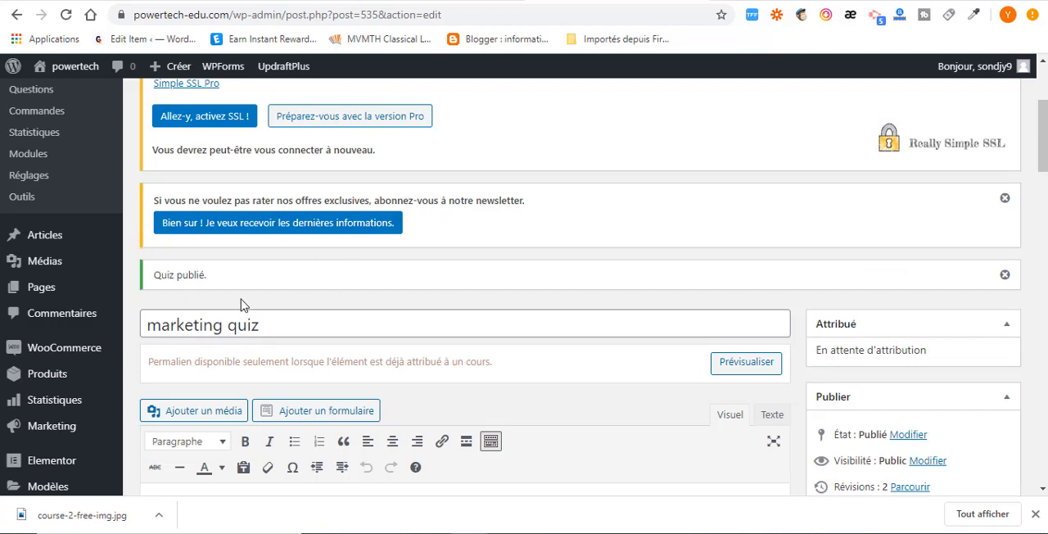
Preview the published marketing quiz in a new tab, check its settings and description, and return to the quiz editor.
left_click_drag(210, 274, 155, 275)
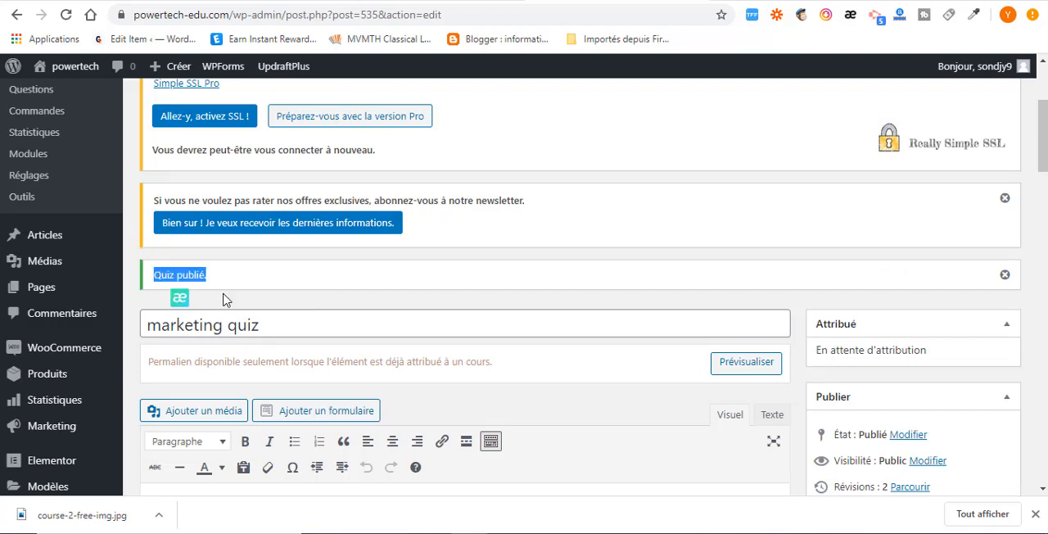
left_click(371, 386)
scroll(371, 386, "down", 3)
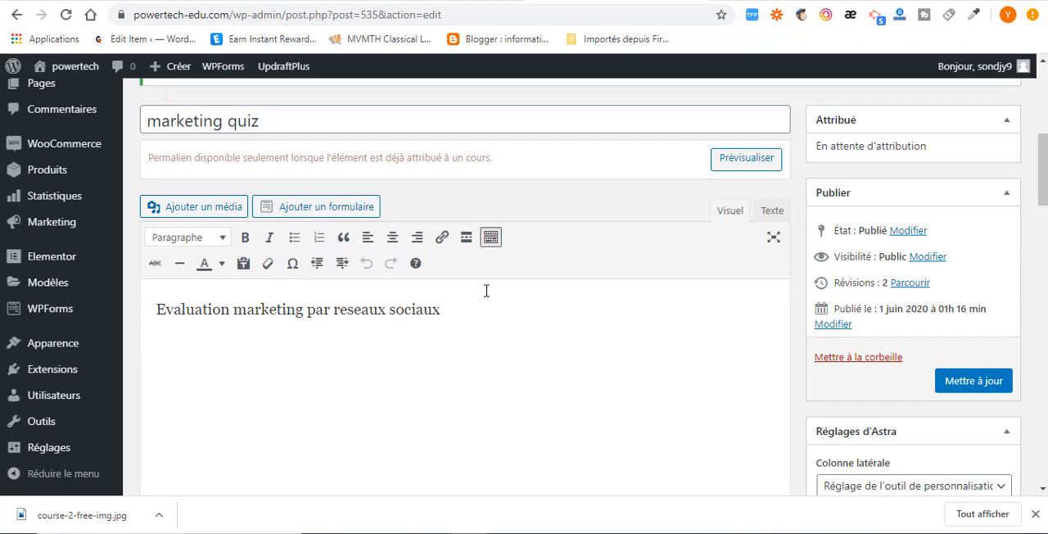
scroll(490, 302, "up", 2)
right_click(366, 313)
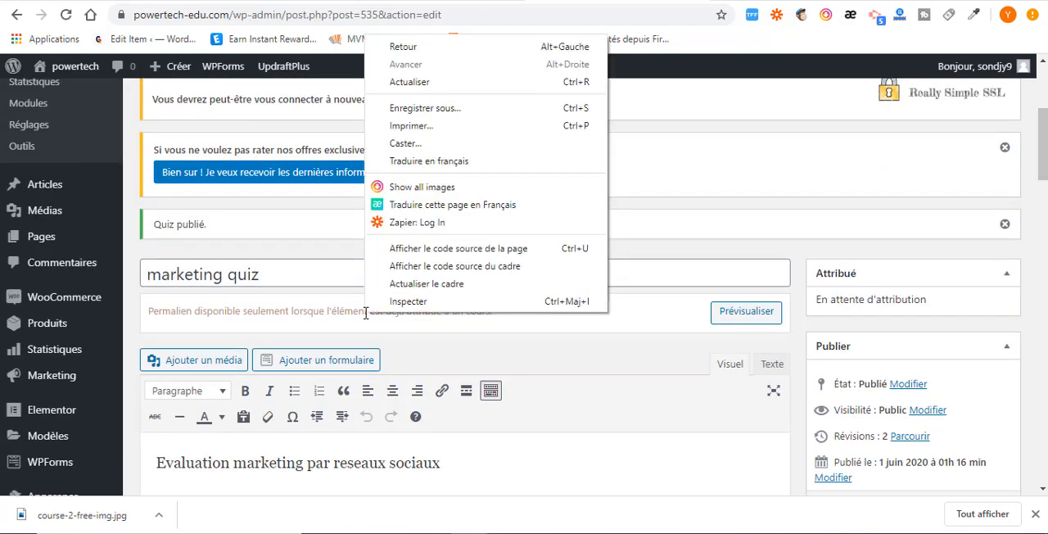
right_click(747, 318)
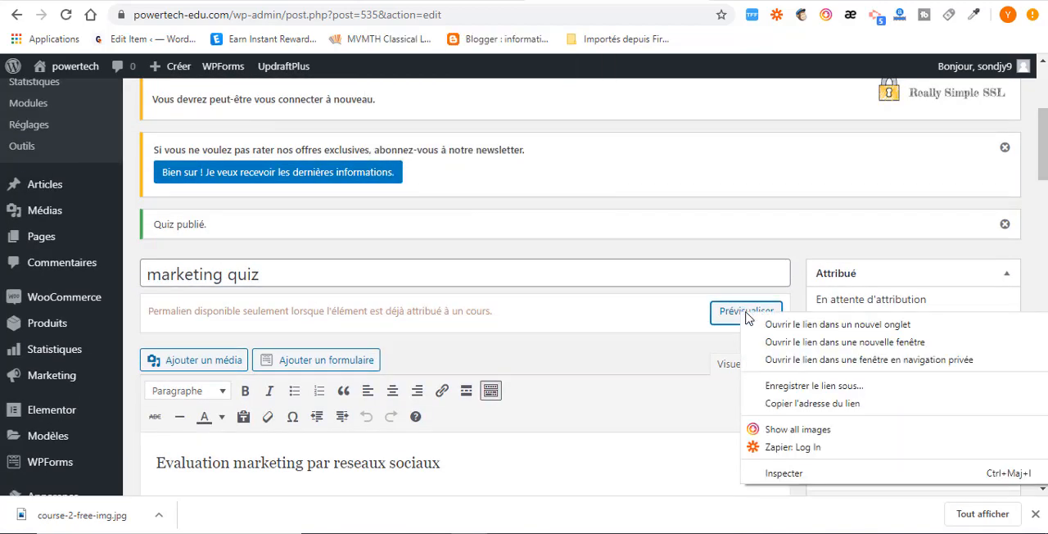
right_click(741, 319)
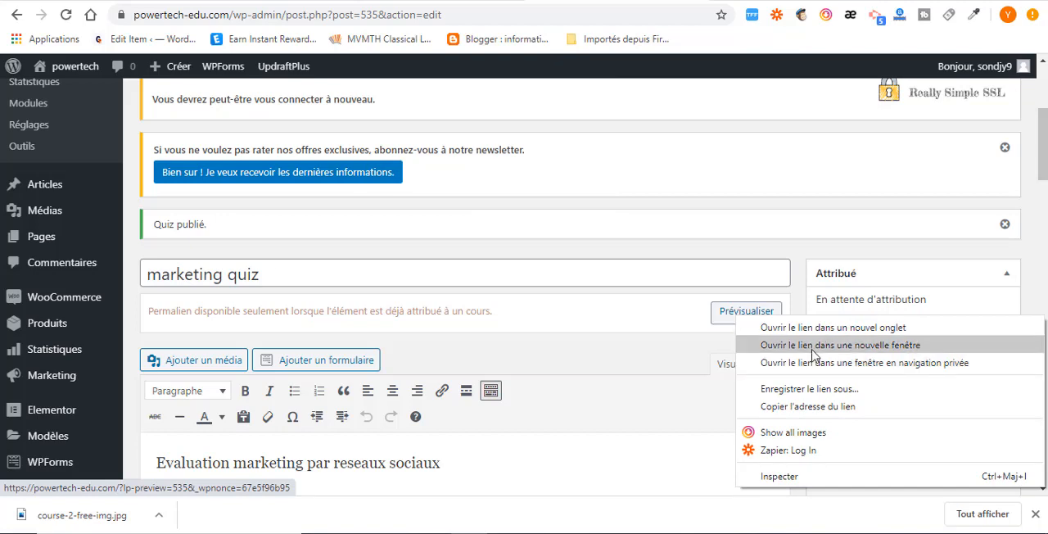
left_click(794, 327)
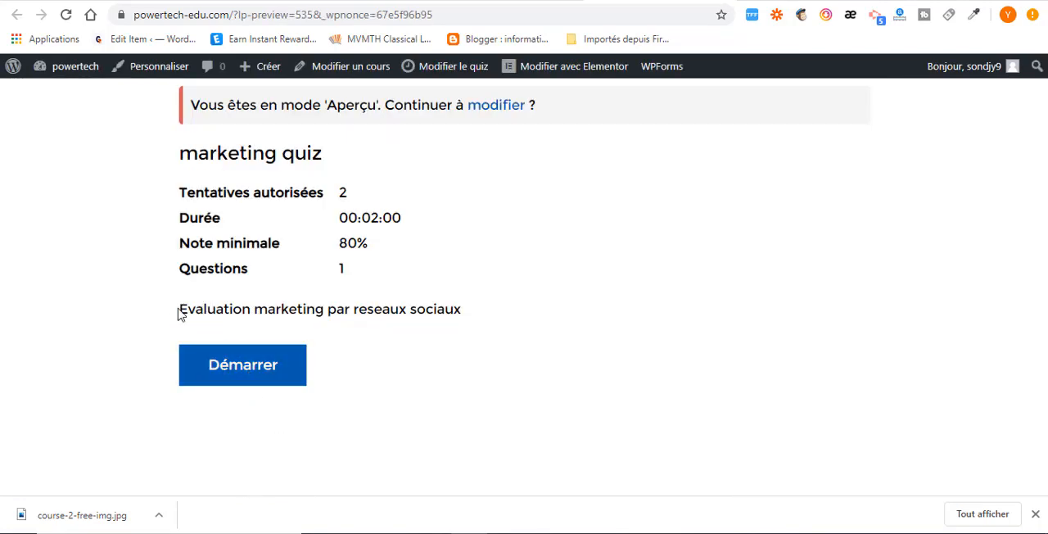
left_click_drag(179, 309, 464, 327)
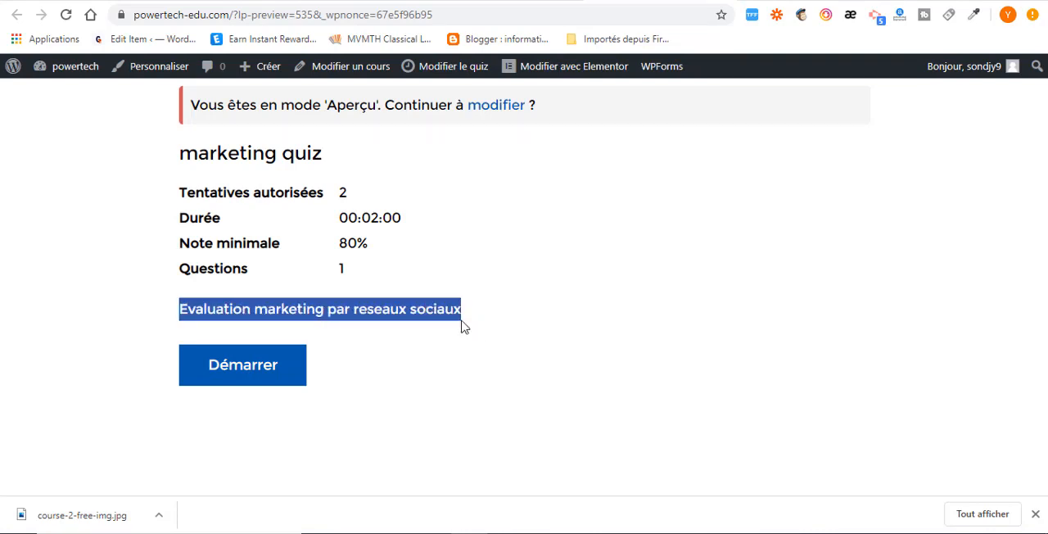
left_click(397, 305)
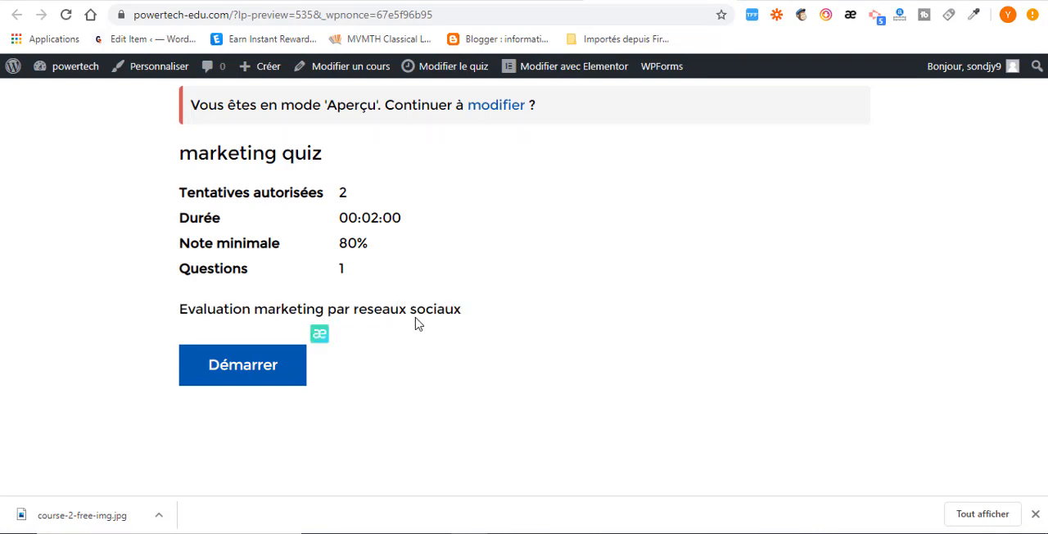
left_click(447, 66)
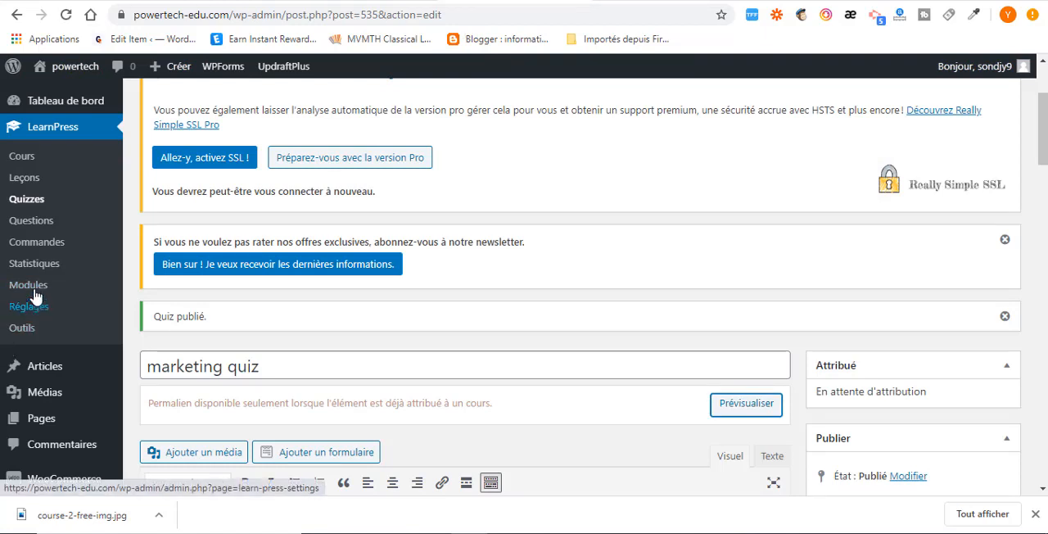
Add a new LearnPress course category named Marketing with no parent category.
left_click(21, 160)
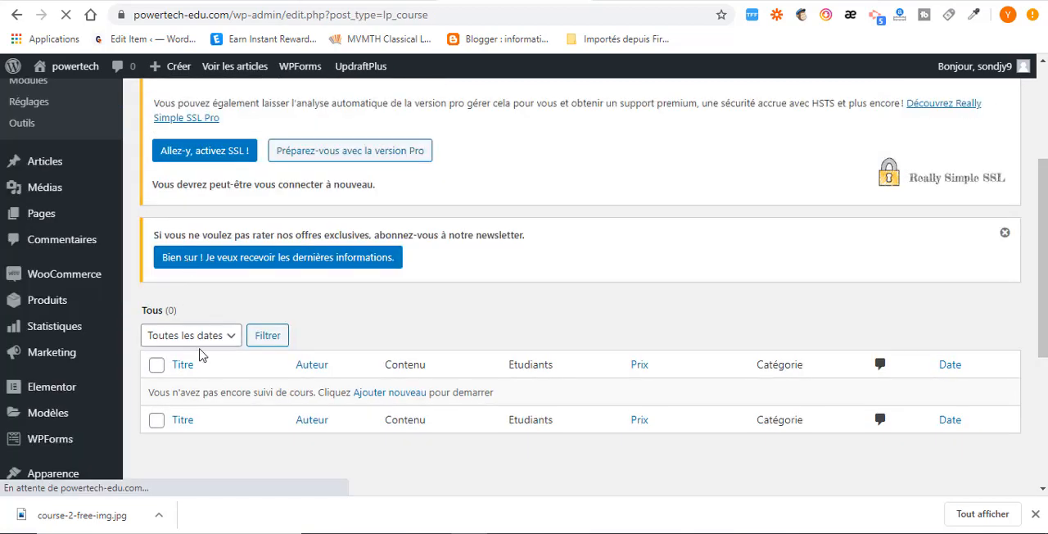
scroll(202, 355, "down", 2)
scroll(203, 356, "up", 4)
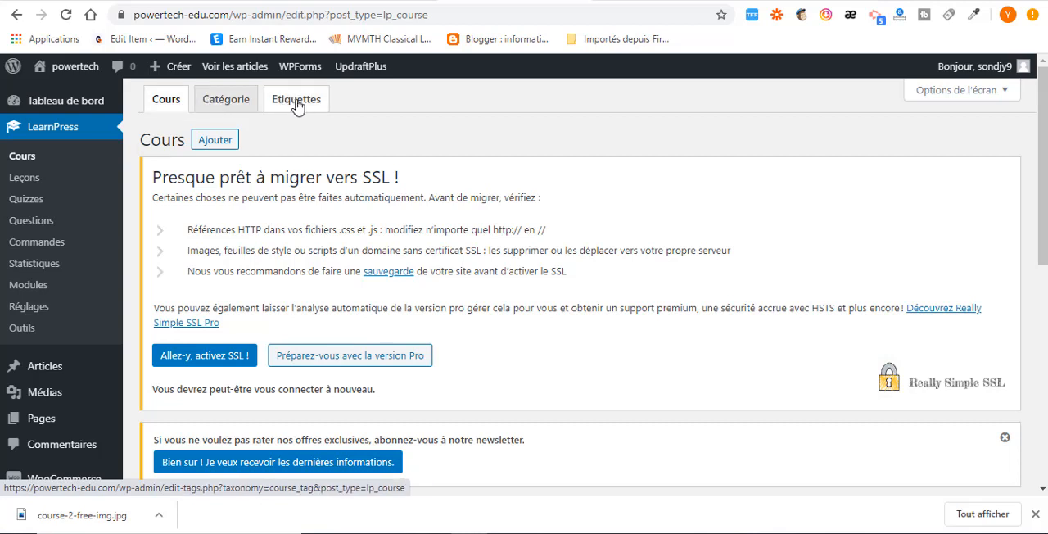
left_click(227, 108)
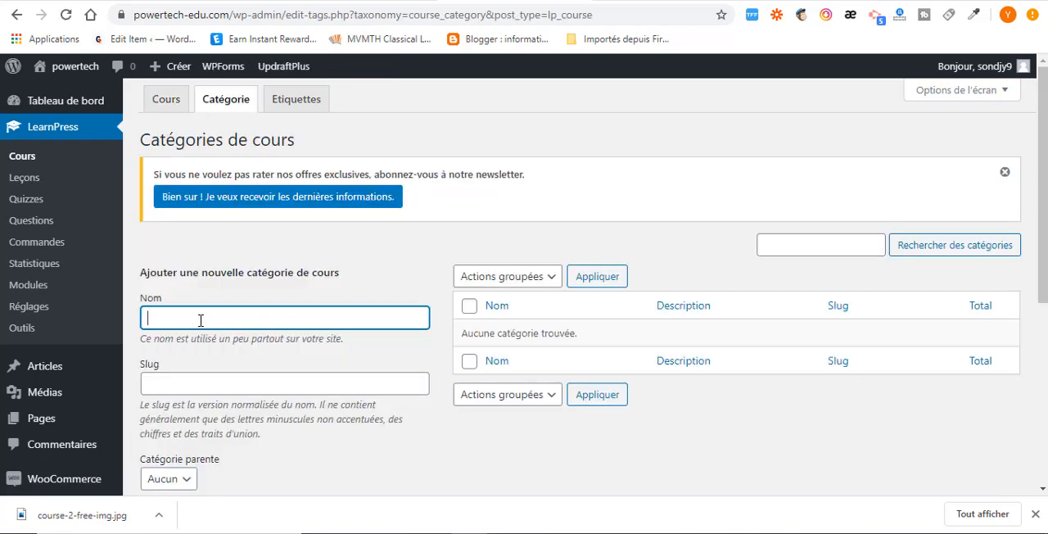
type("Marketing")
scroll(203, 317, "down", 1)
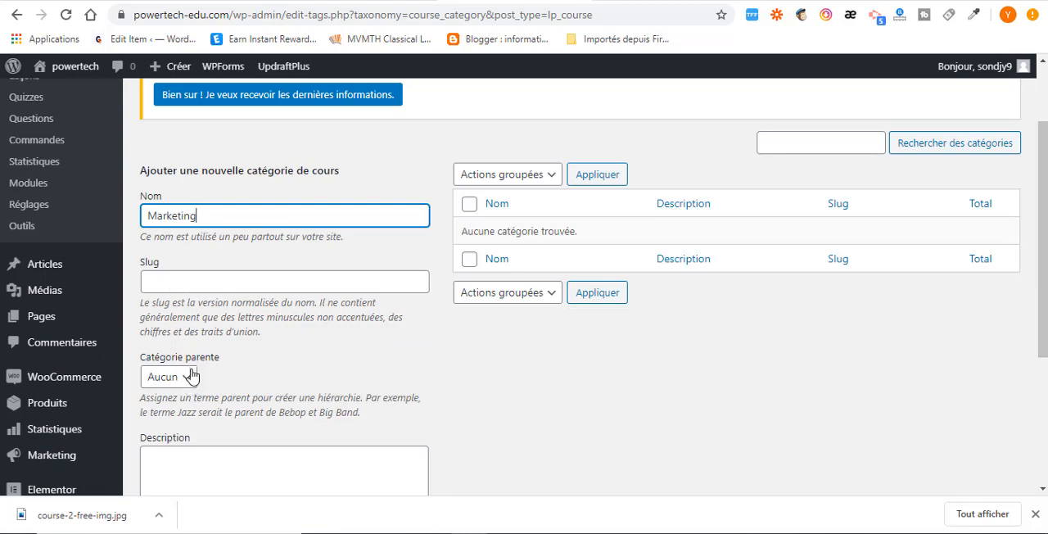
scroll(188, 393, "down", 2)
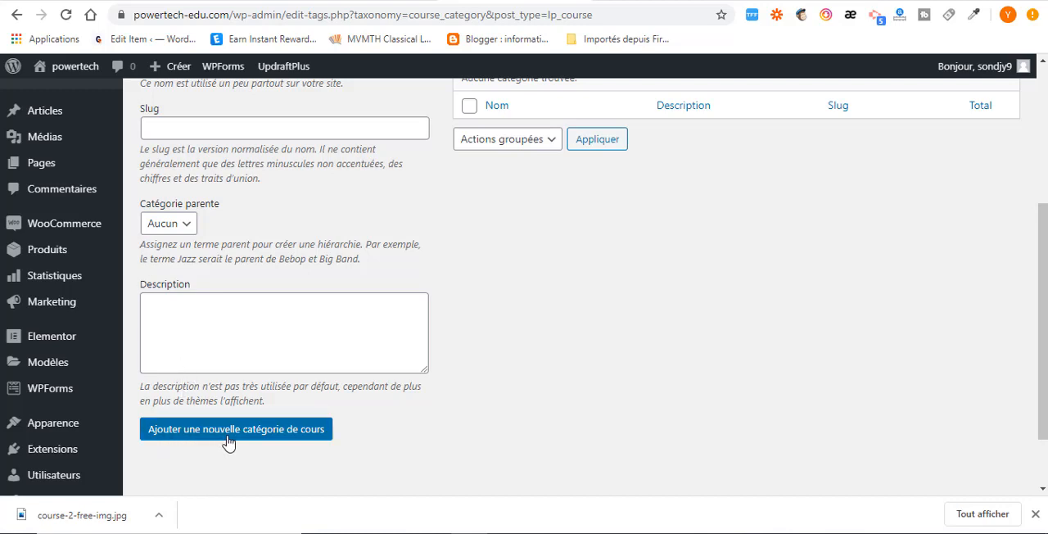
left_click(277, 436)
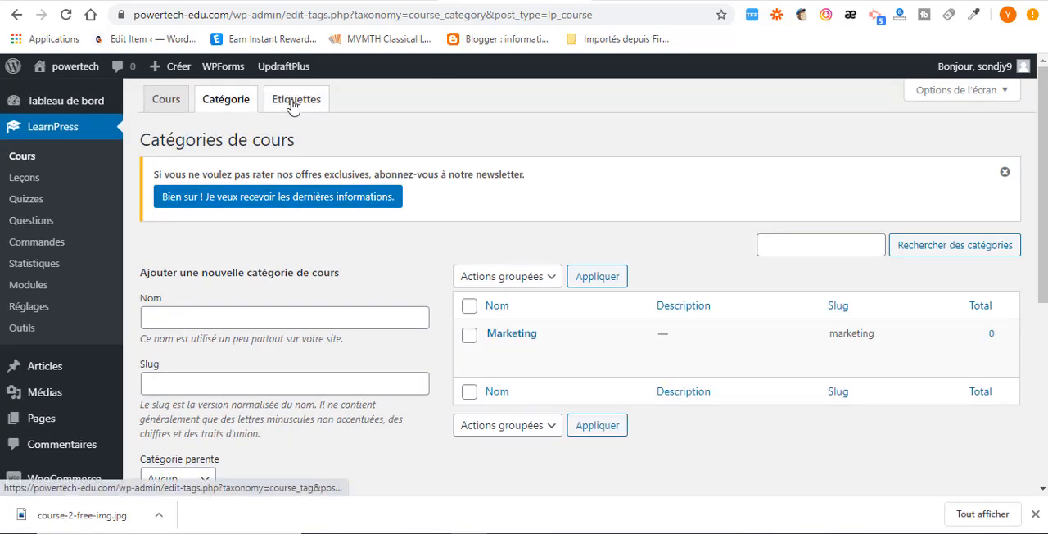
Start a new course and title it "Stratégies de marketing par courriel", using the title copied from the websitedemos.net course page.
left_click(167, 109)
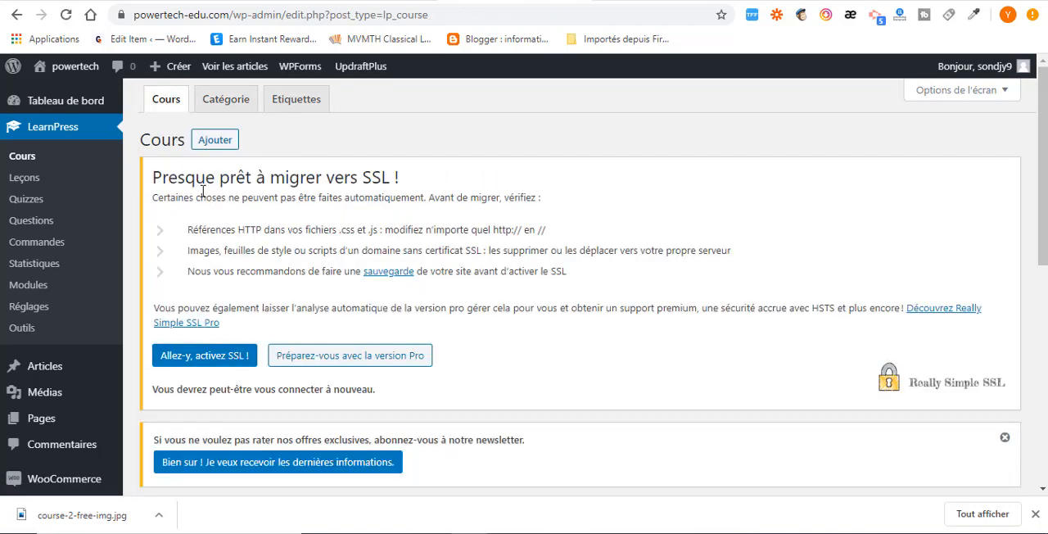
left_click(208, 142)
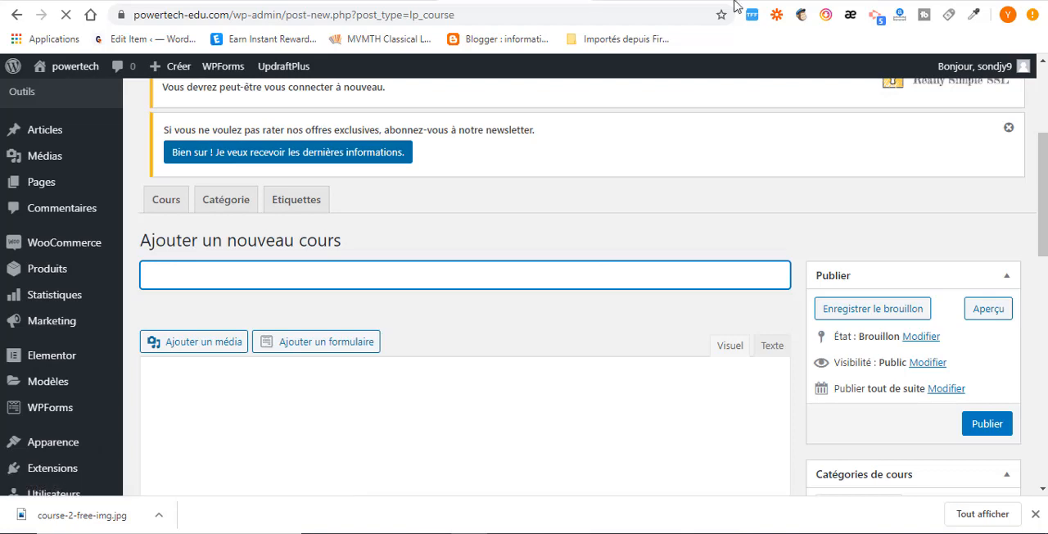
left_click(784, 1)
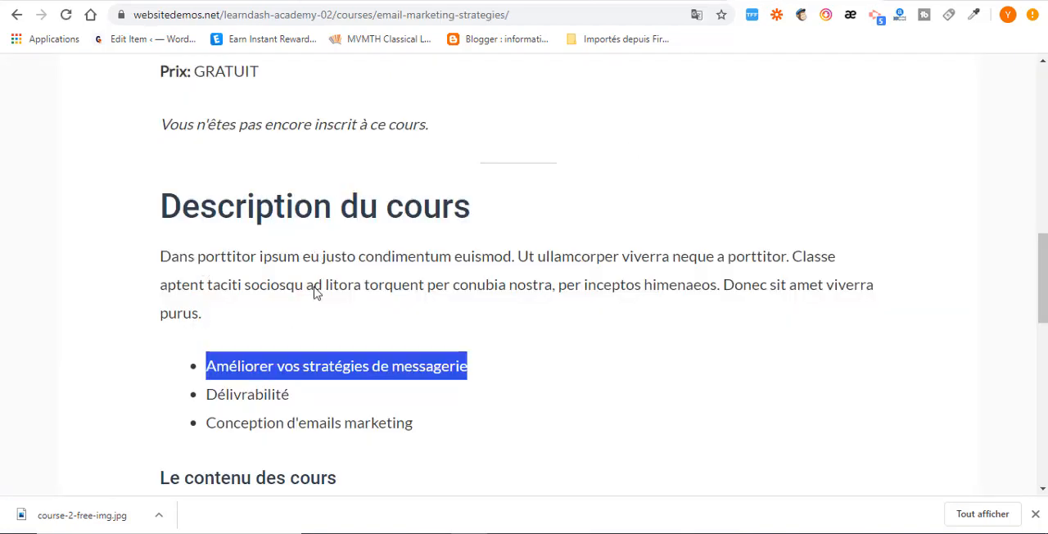
scroll(320, 299, "up", 10)
left_click_drag(499, 300, 164, 307)
key("ctrl+c")
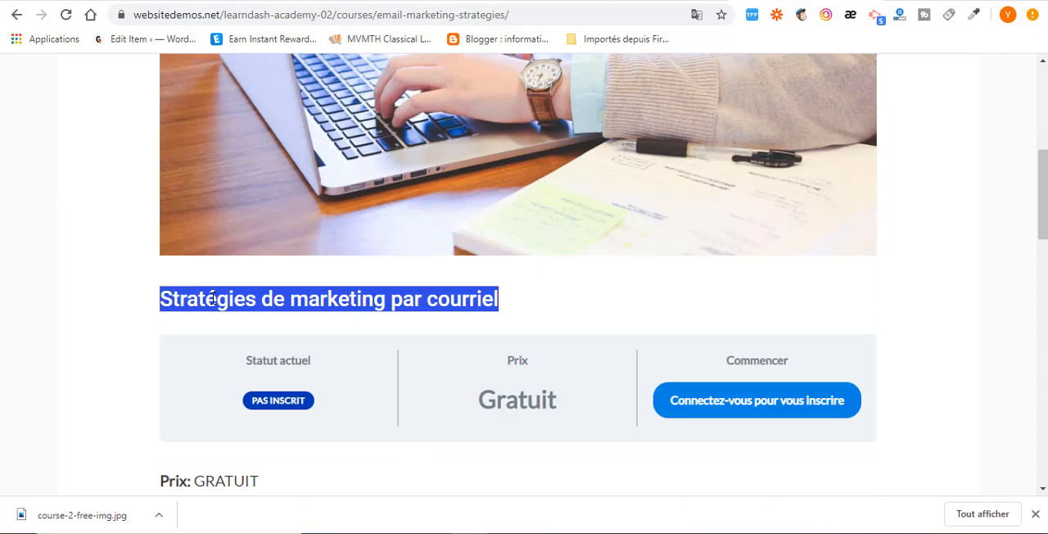
right_click(213, 299)
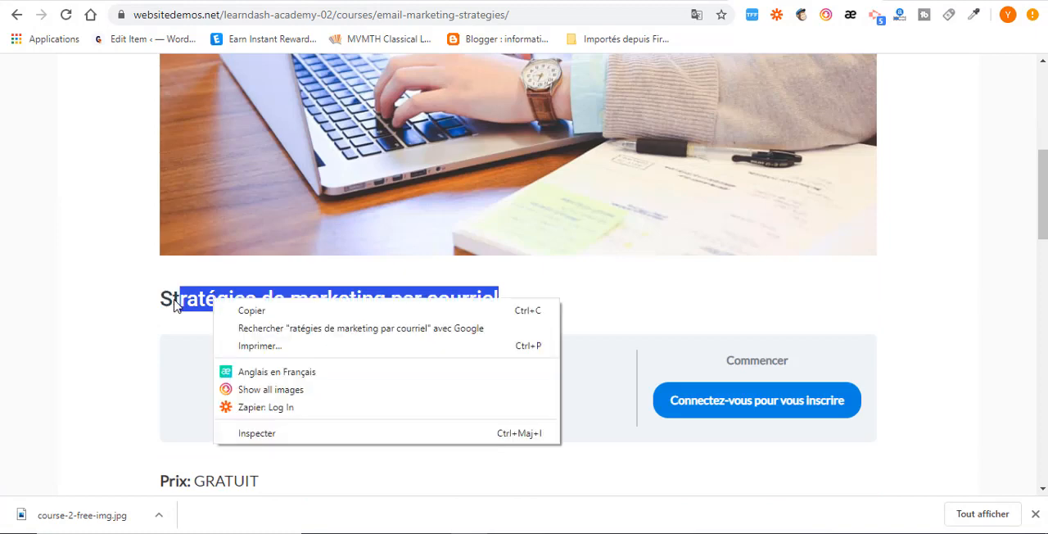
key("Escape")
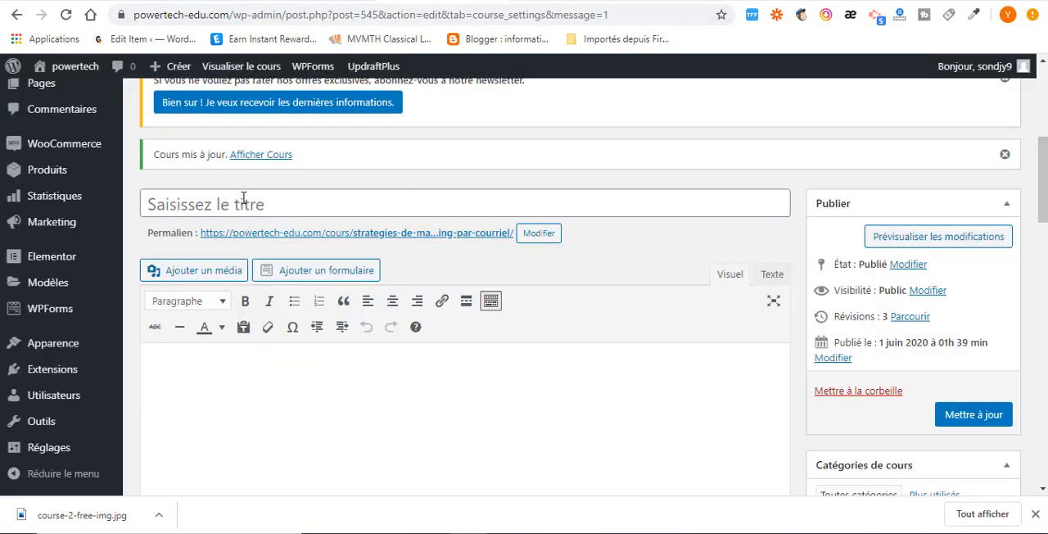
right_click(243, 197)
left_click(290, 311)
scroll(272, 310, "down", 2)
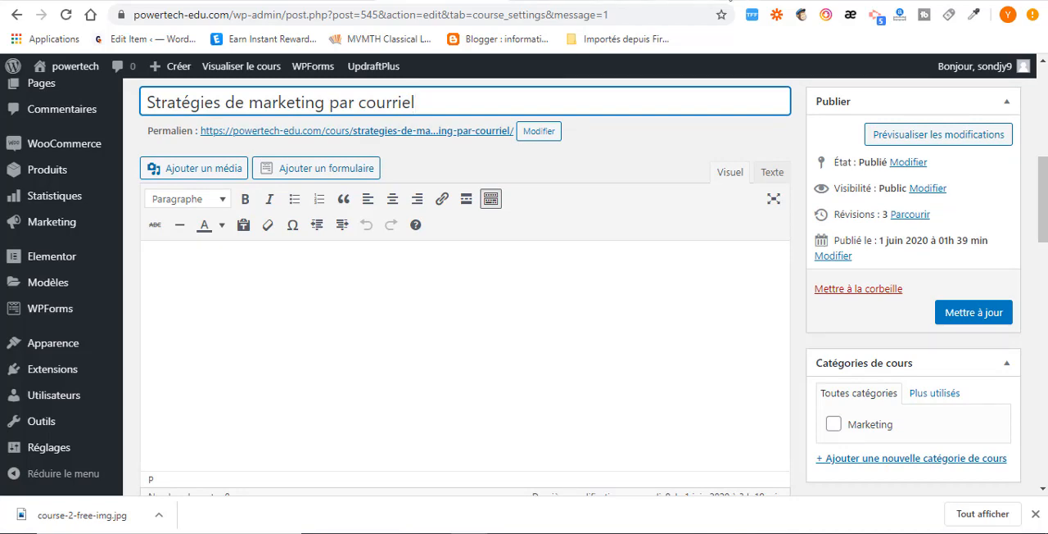
Copy the "Description du cours" heading, paragraph and bullet list from the websitedemos.net course page into the new course's description.
left_click(769, 1)
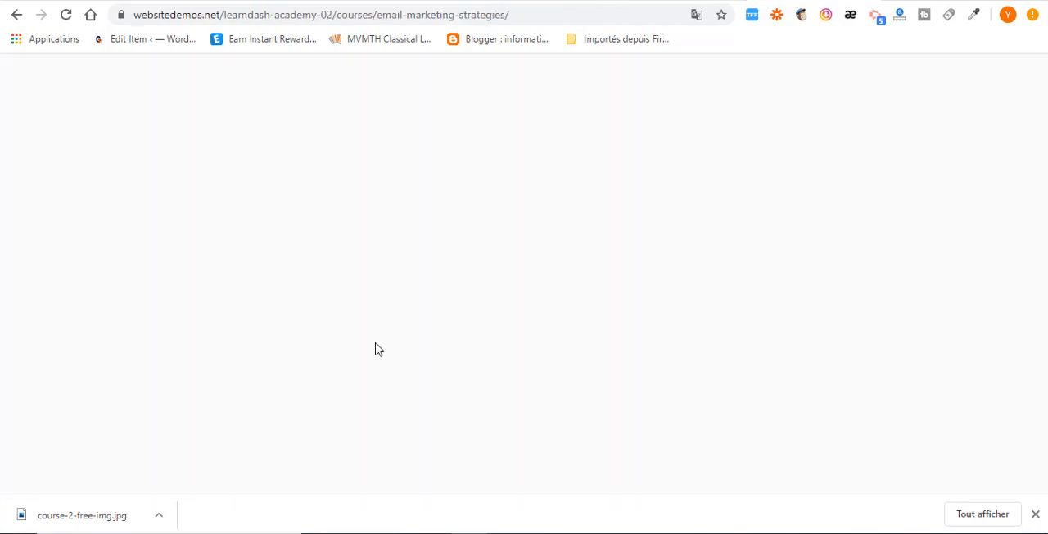
left_click(189, 272)
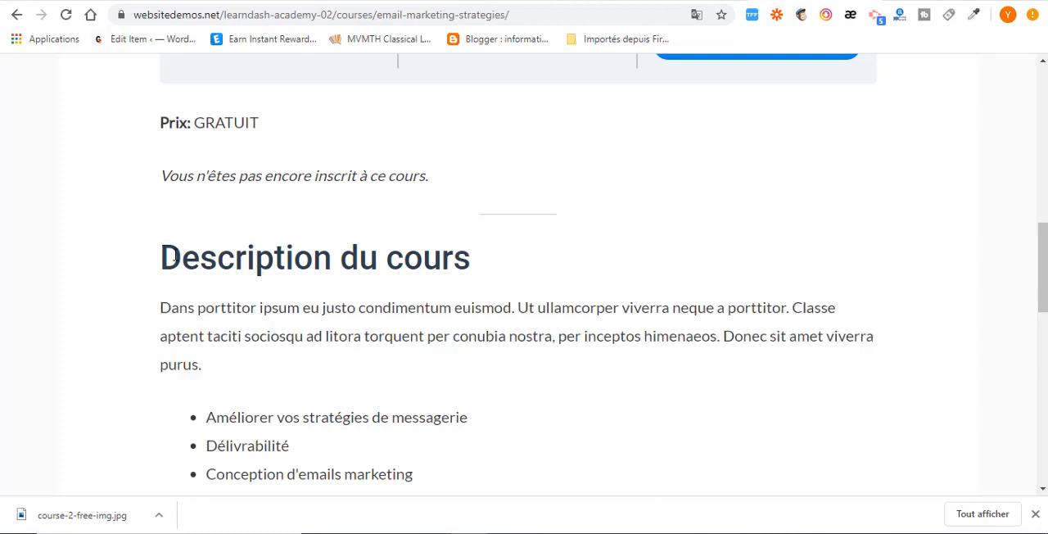
left_click_drag(171, 257, 424, 376)
right_click(322, 329)
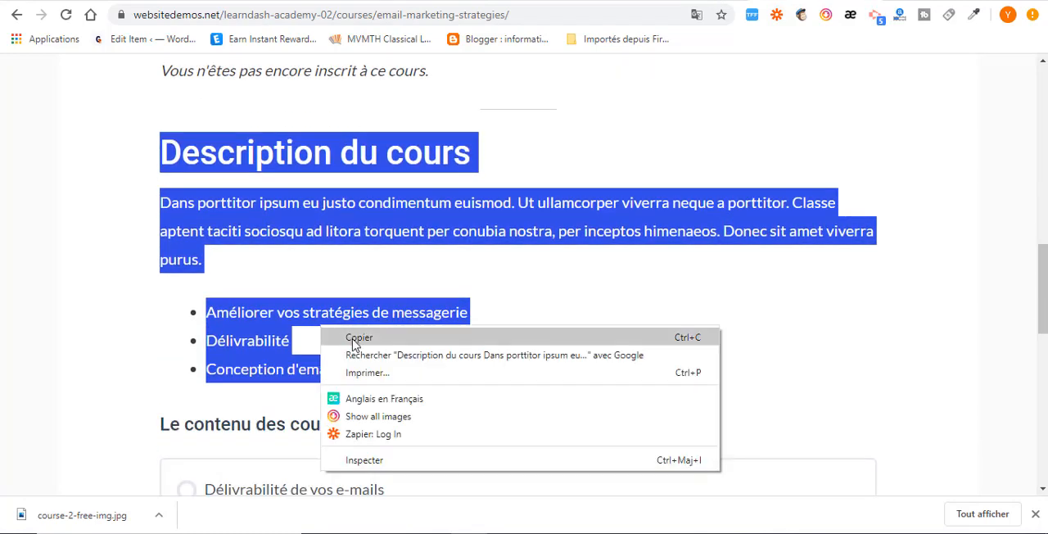
left_click(359, 339)
left_click(455, 1)
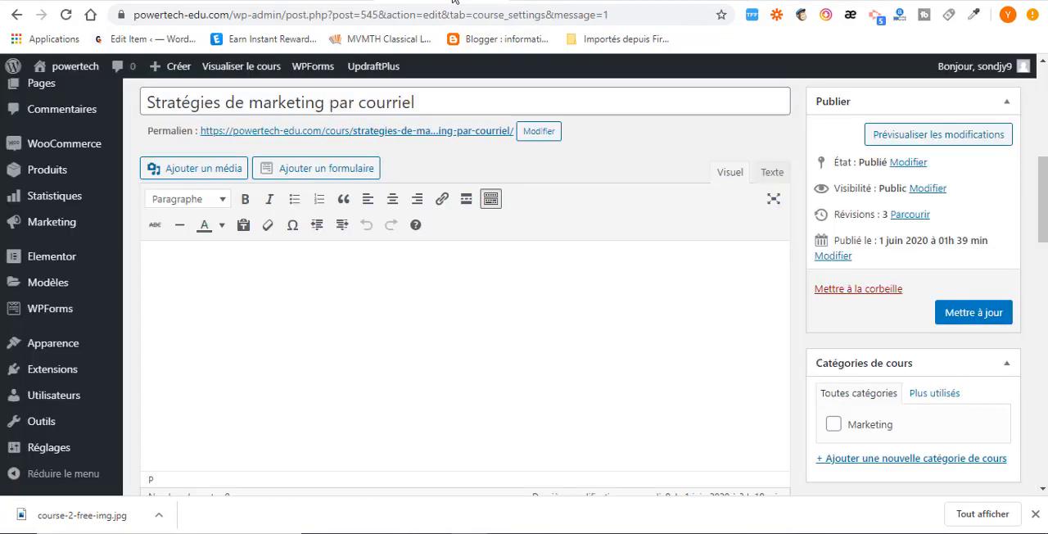
left_click(261, 268)
key("ctrl+v")
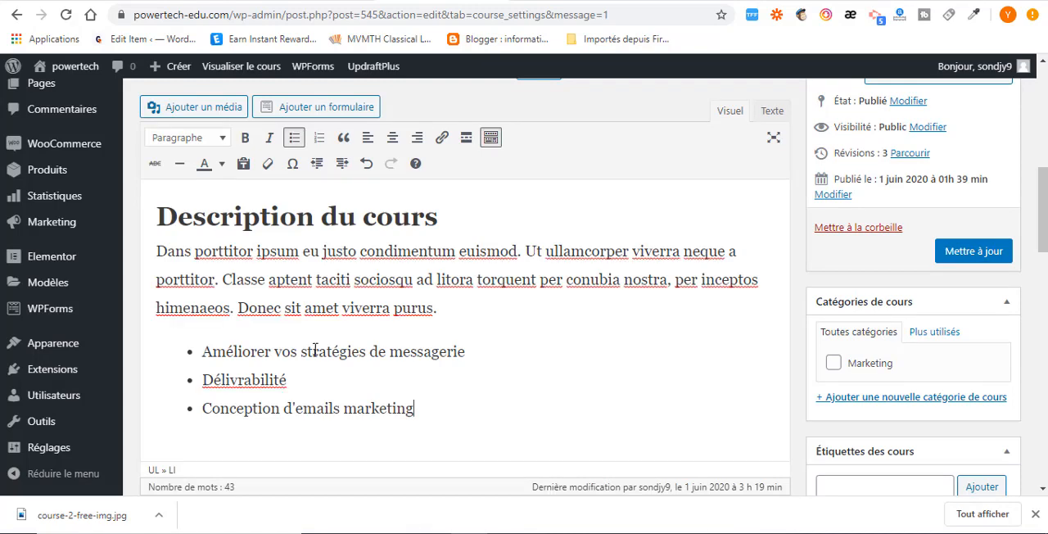
Add a curriculum section named "Première partie" to the course details.
scroll(352, 403, "down", 3)
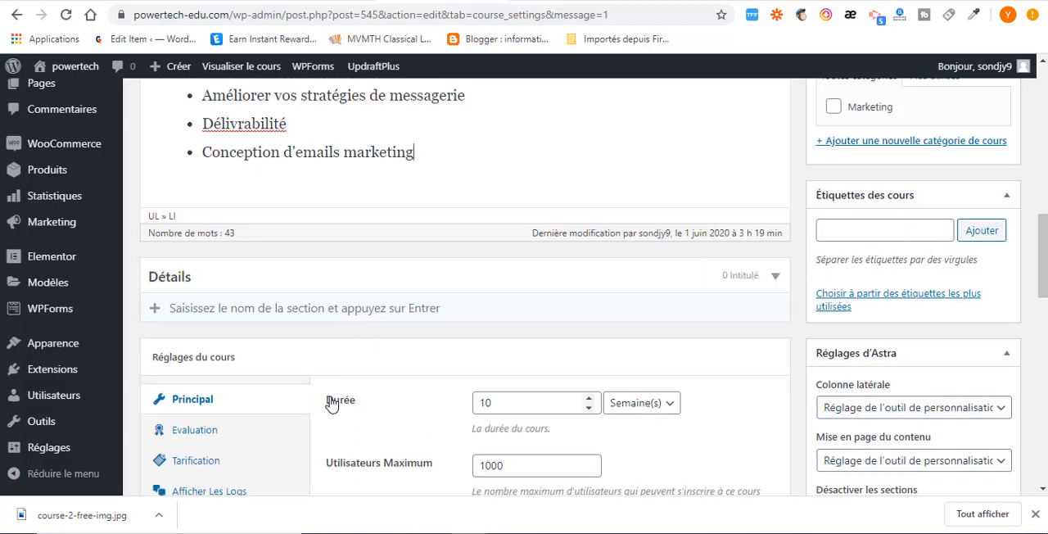
left_click(207, 308)
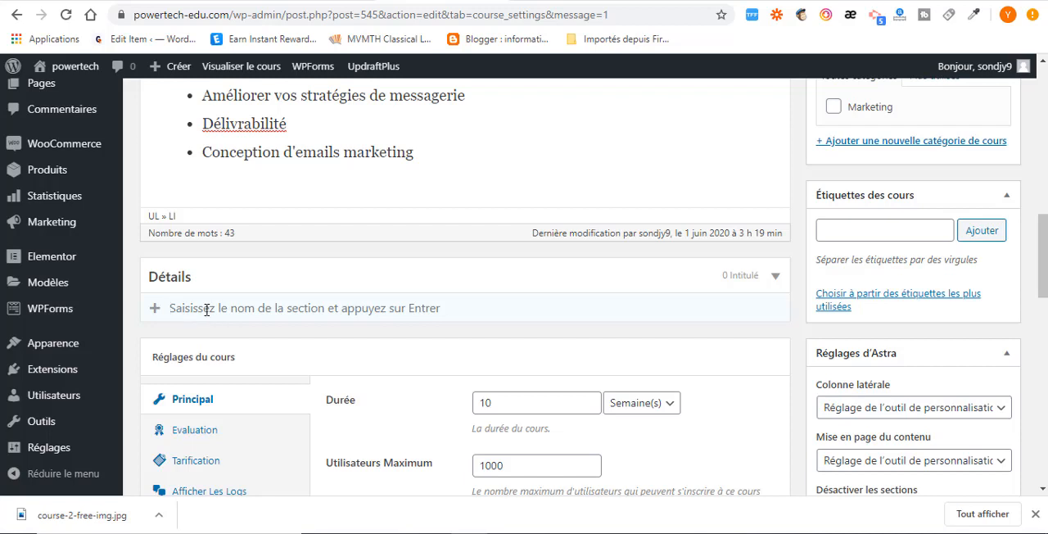
key("ctrl+v")
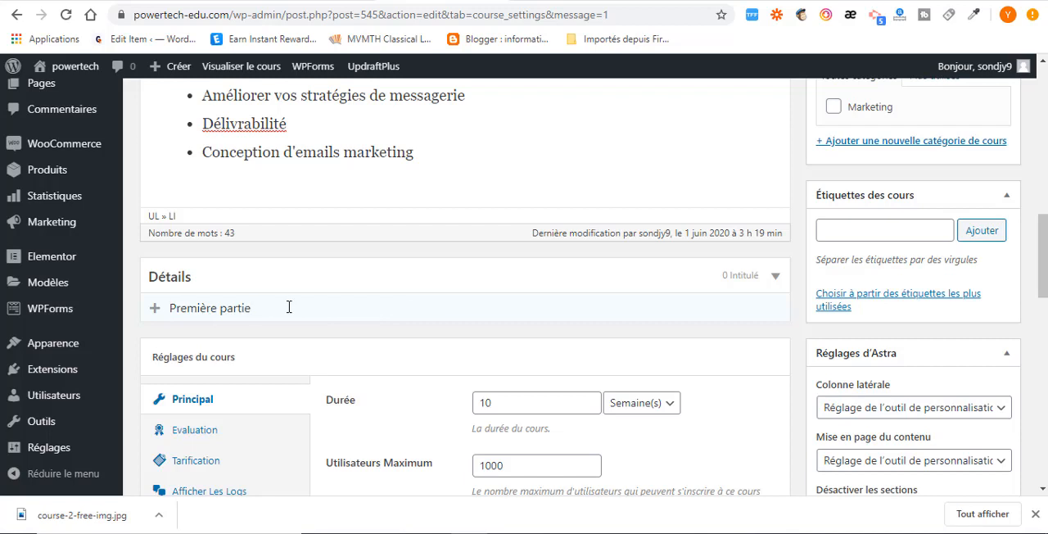
key("Return")
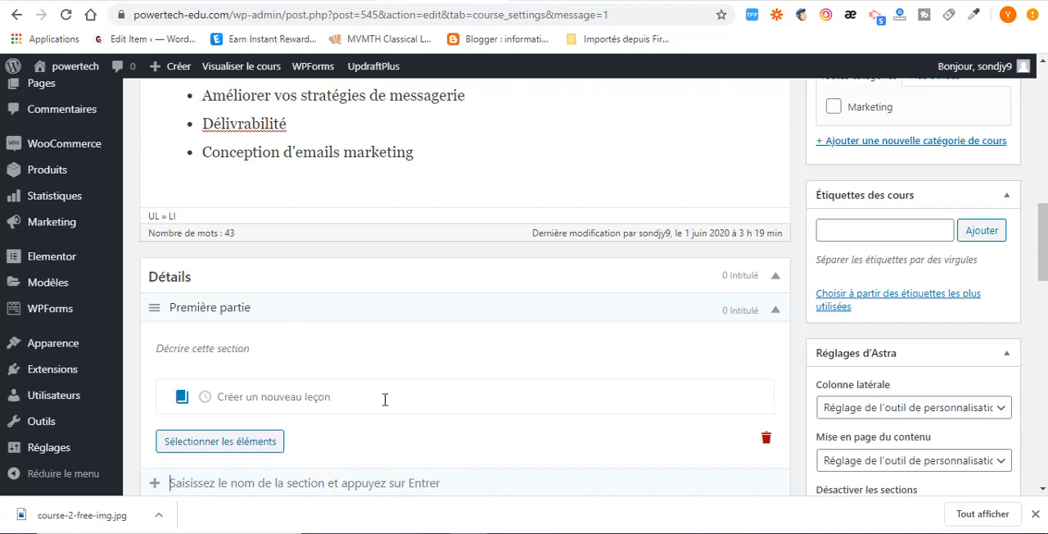
Add the existing lesson "Délivrabilité de vos e-mails" to the Première partie section.
scroll(43, 232, "up", 4)
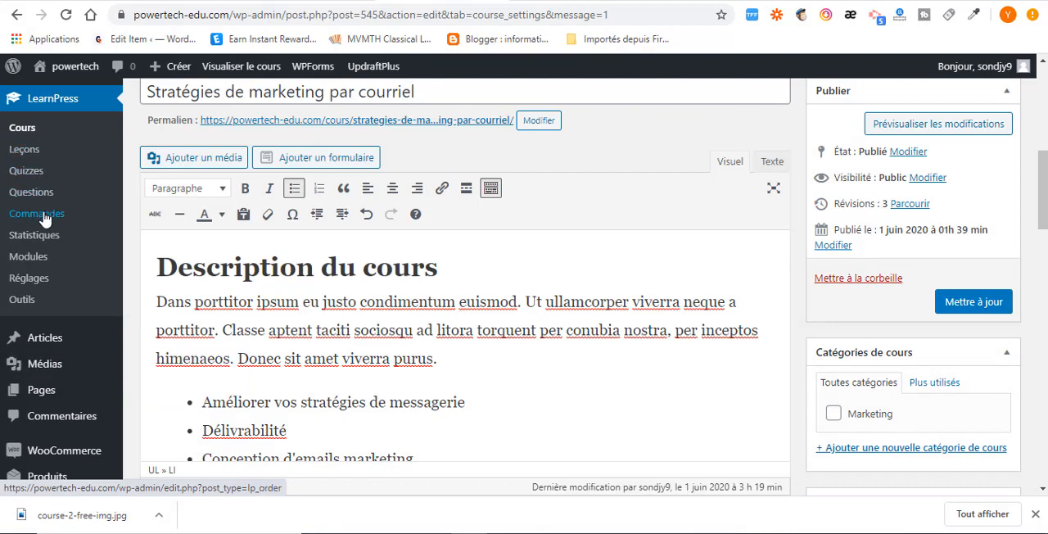
scroll(320, 352, "down", 5)
scroll(319, 358, "down", 2)
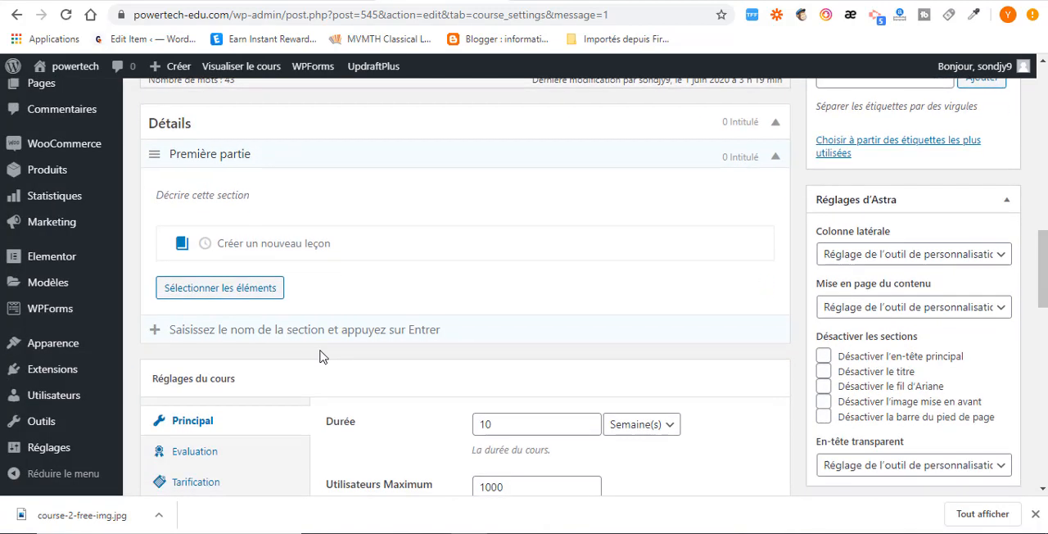
left_click(278, 250)
left_click(227, 291)
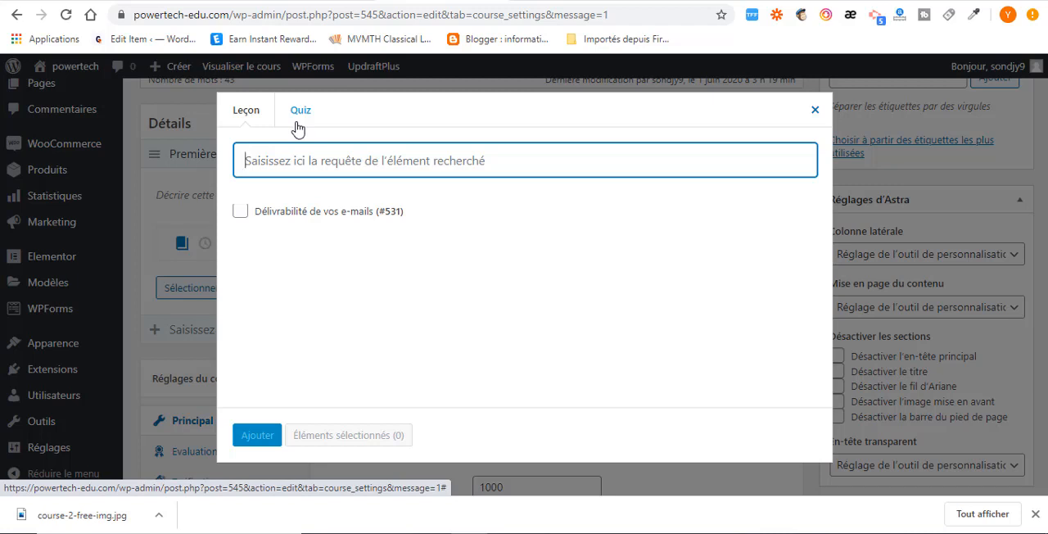
left_click(241, 212)
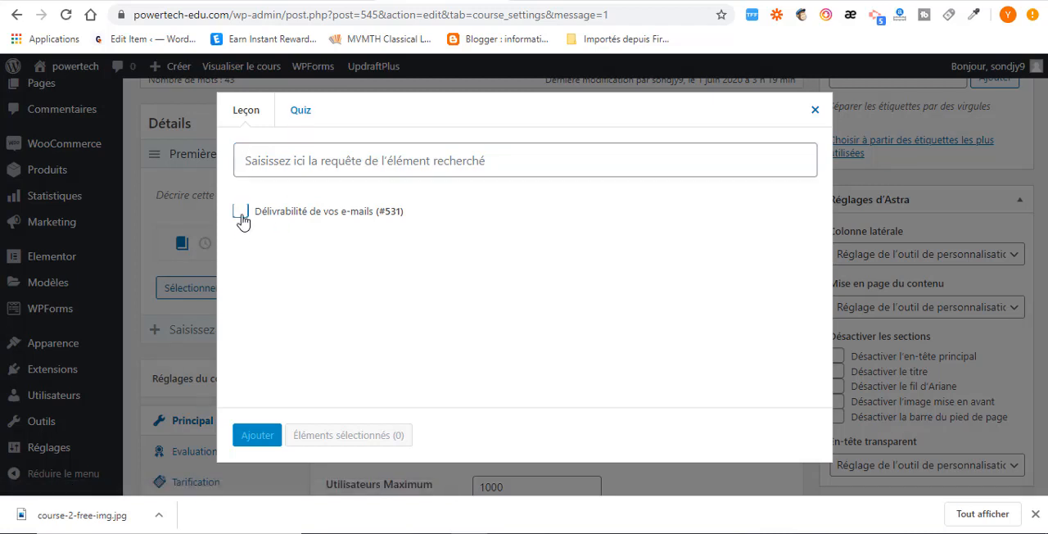
left_click(251, 441)
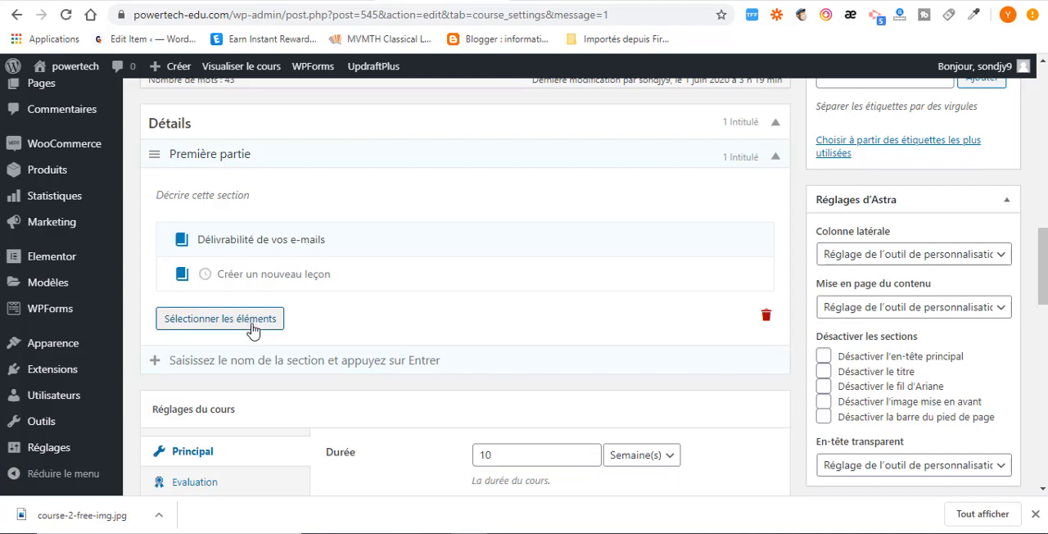
Add a second curriculum section named "Quiz marketing" below Première partie.
left_click(218, 359)
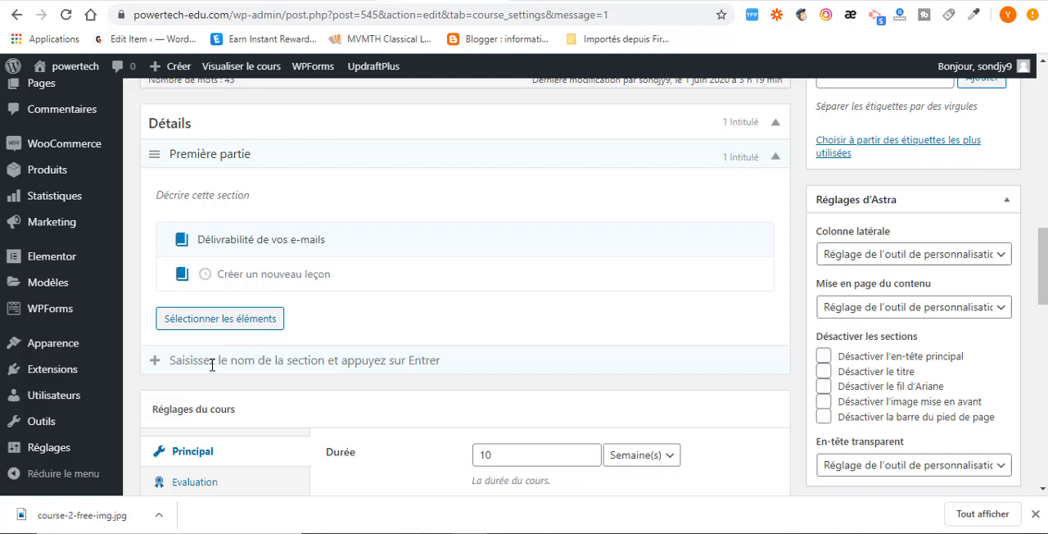
type("Quiz marketing")
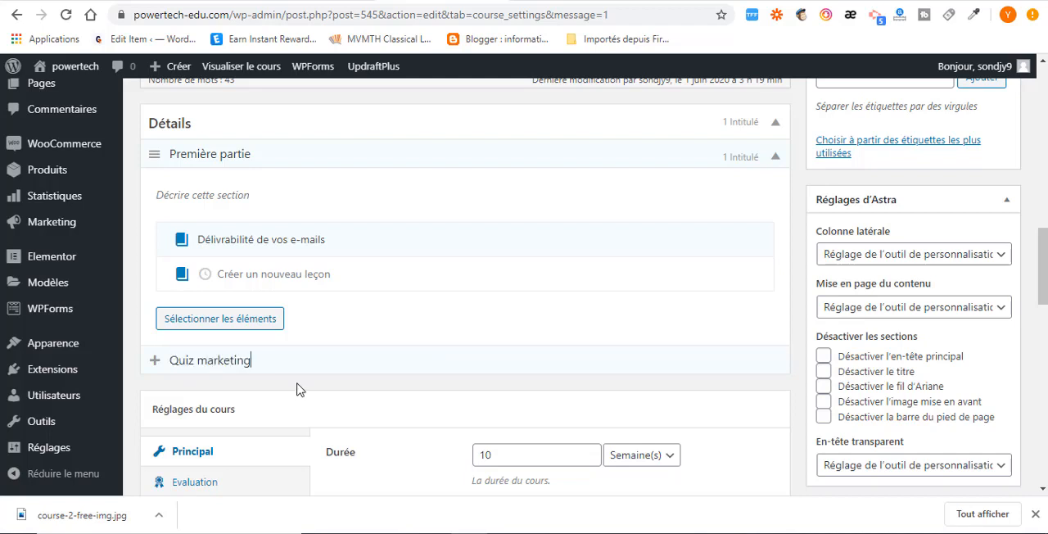
key("Return")
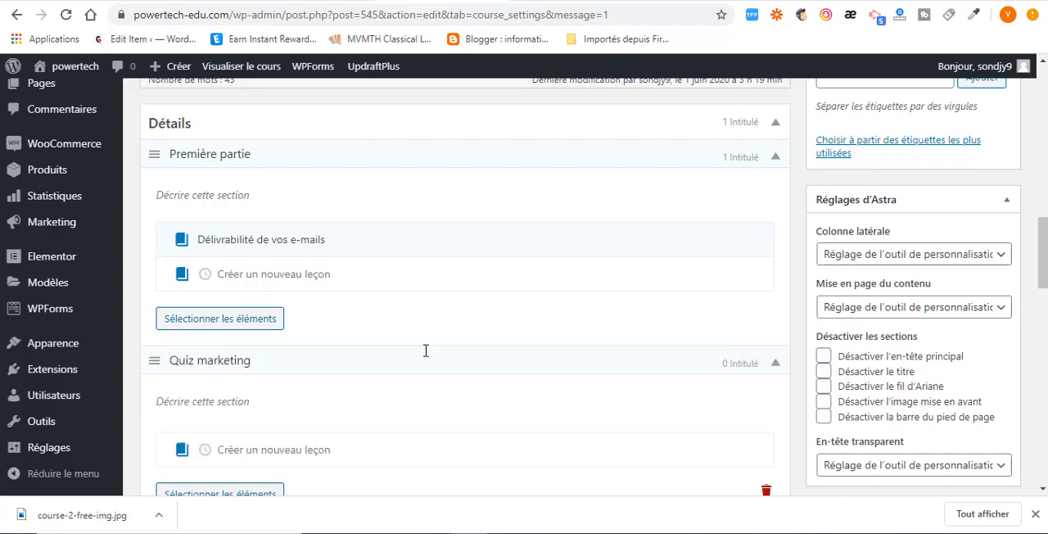
Add the existing quiz "marketing quiz" to the Quiz marketing section and check the curriculum.
scroll(216, 328, "down", 3)
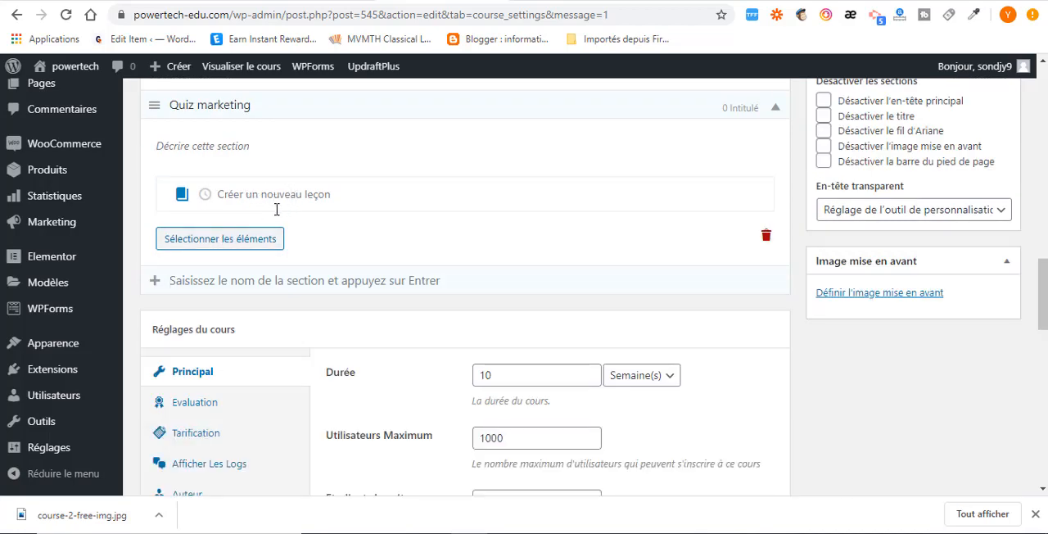
left_click(206, 246)
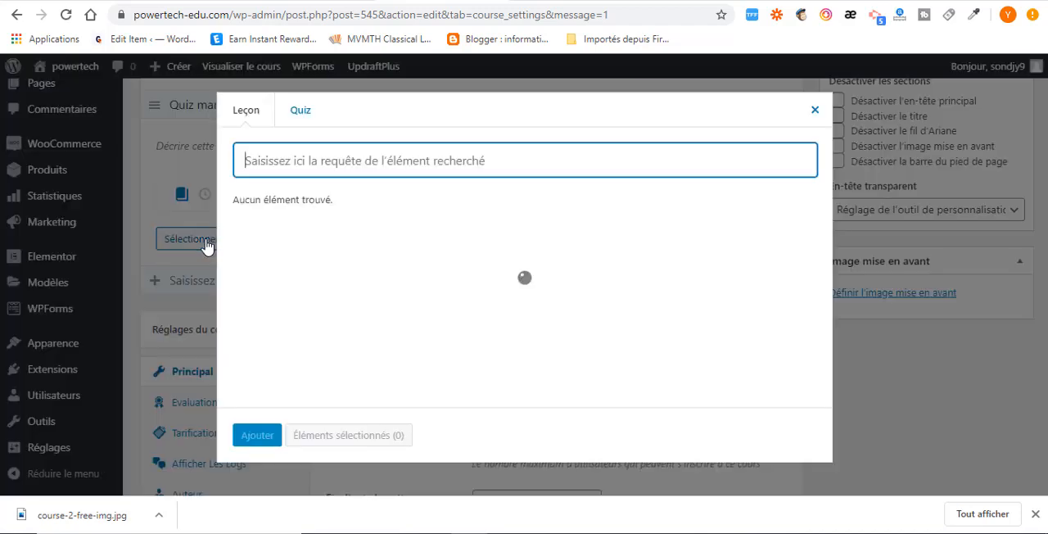
left_click(300, 113)
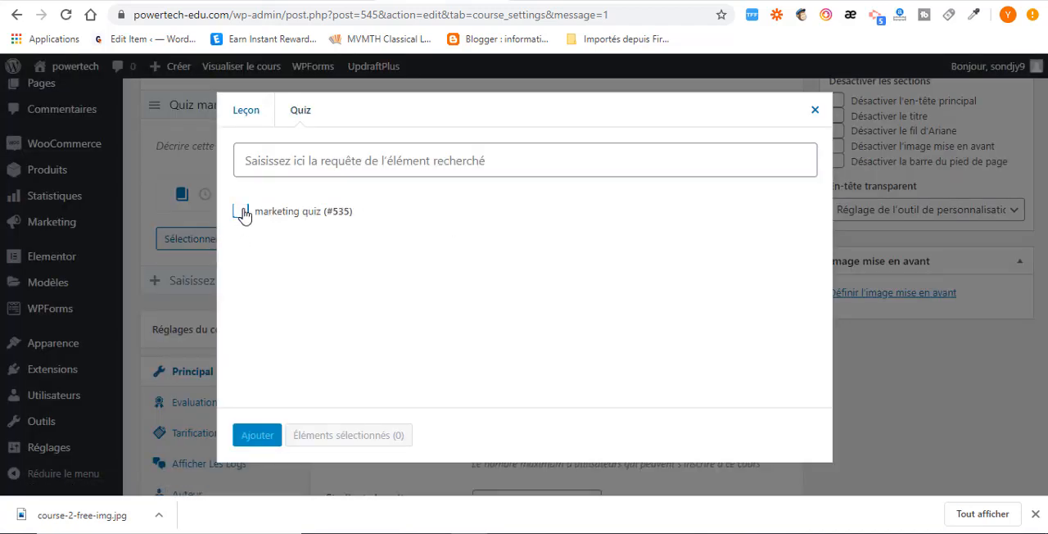
left_click(242, 212)
left_click(254, 432)
scroll(249, 344, "up", 3)
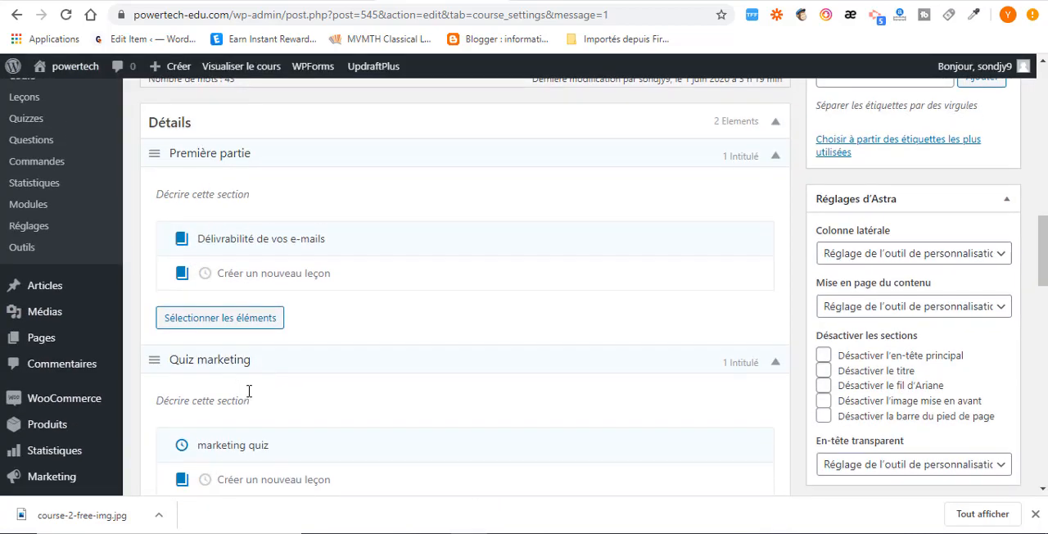
scroll(249, 391, "down", 1)
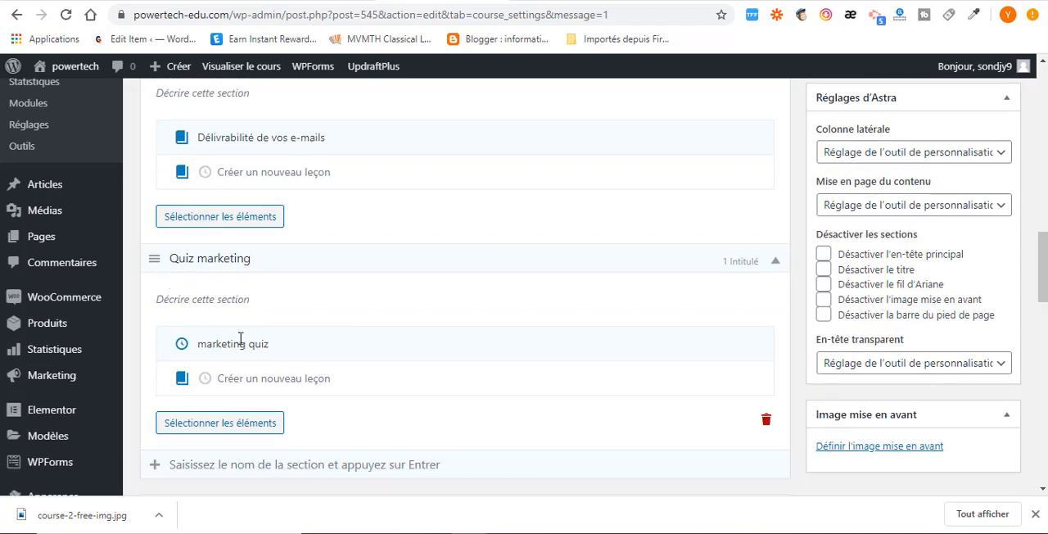
mouse_move(255, 344)
Examine the main course settings for duration, maximum users, enrolled students and course retakes.
scroll(426, 330, "down", 2)
scroll(299, 271, "down", 1)
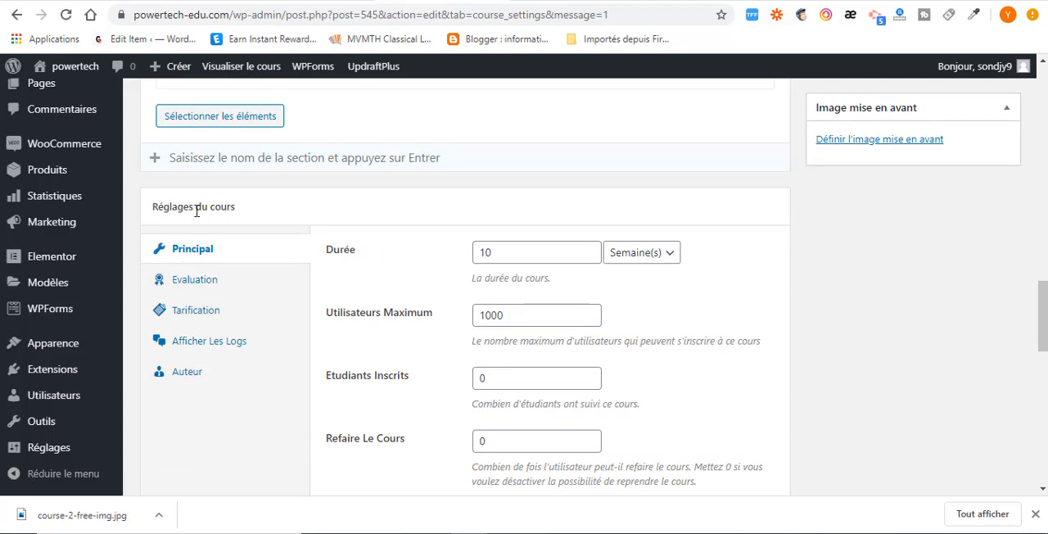
left_click(503, 254)
key("ctrl+a")
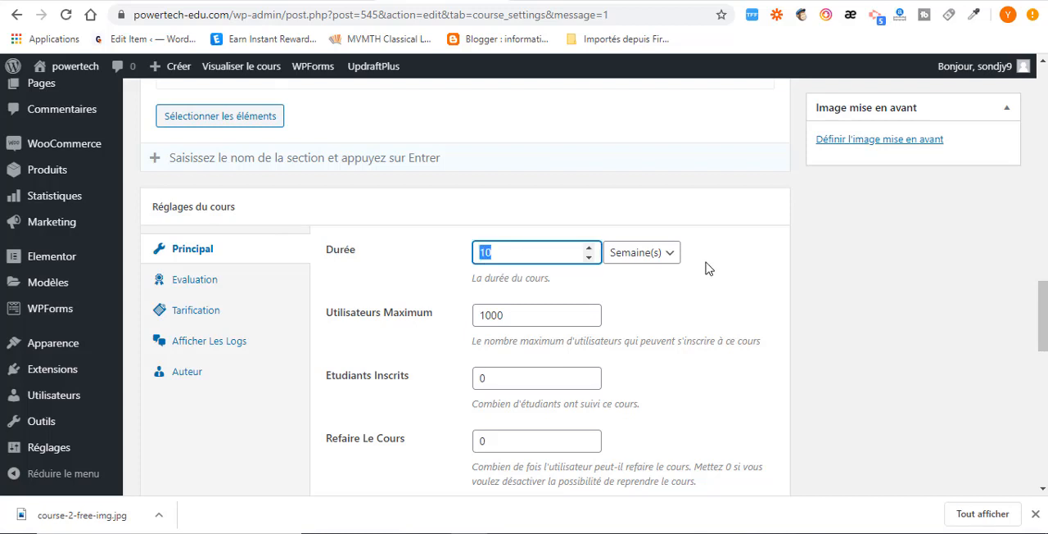
left_click(494, 256)
left_click_drag(494, 253, 447, 262)
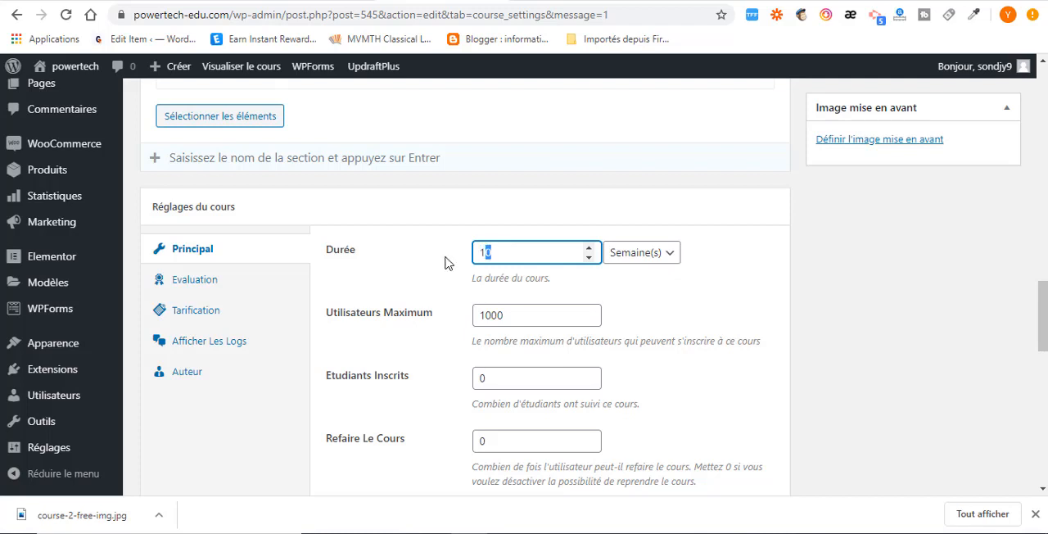
left_click(657, 261)
left_click(346, 322)
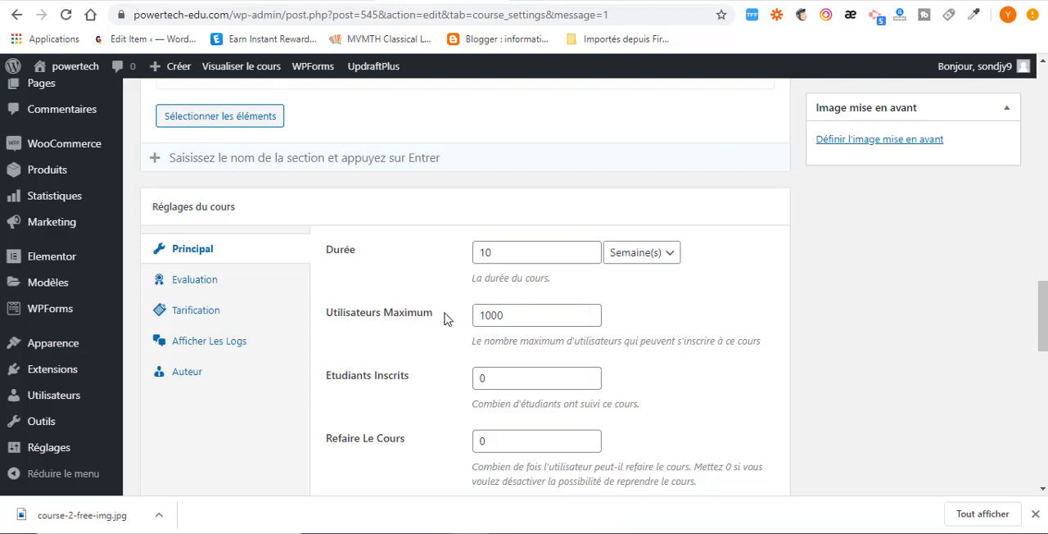
scroll(473, 345, "down", 1)
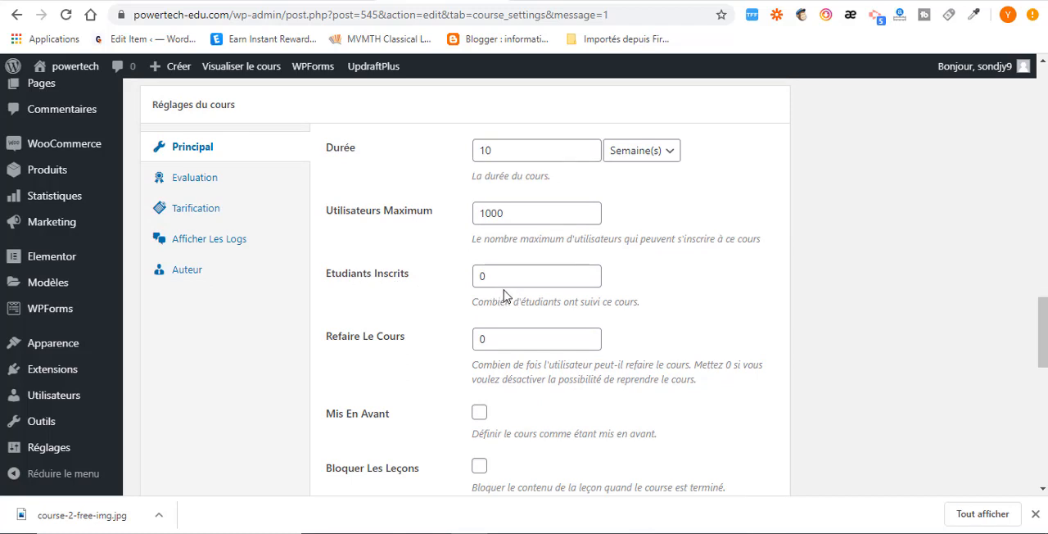
double_click(483, 276)
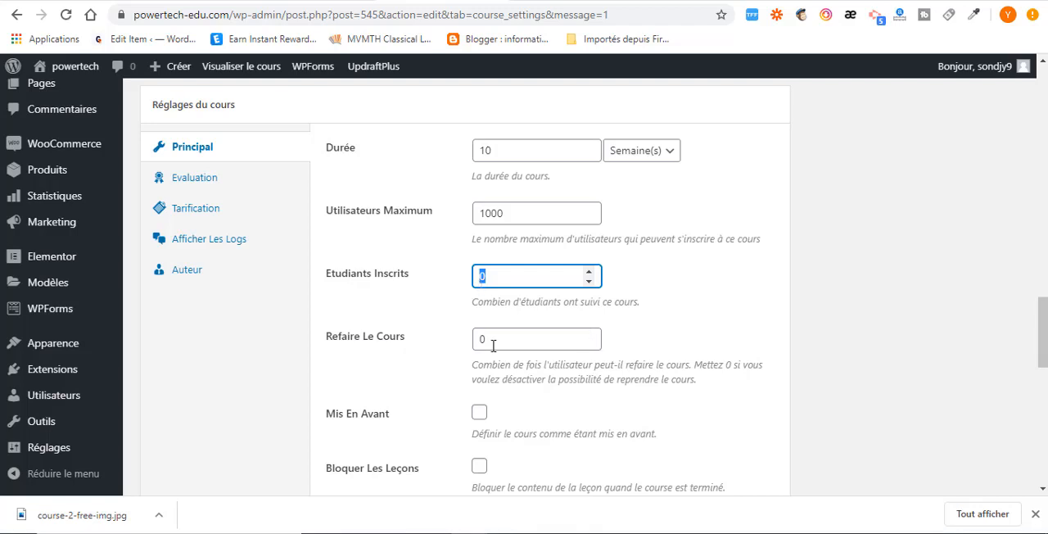
scroll(494, 347, "down", 1)
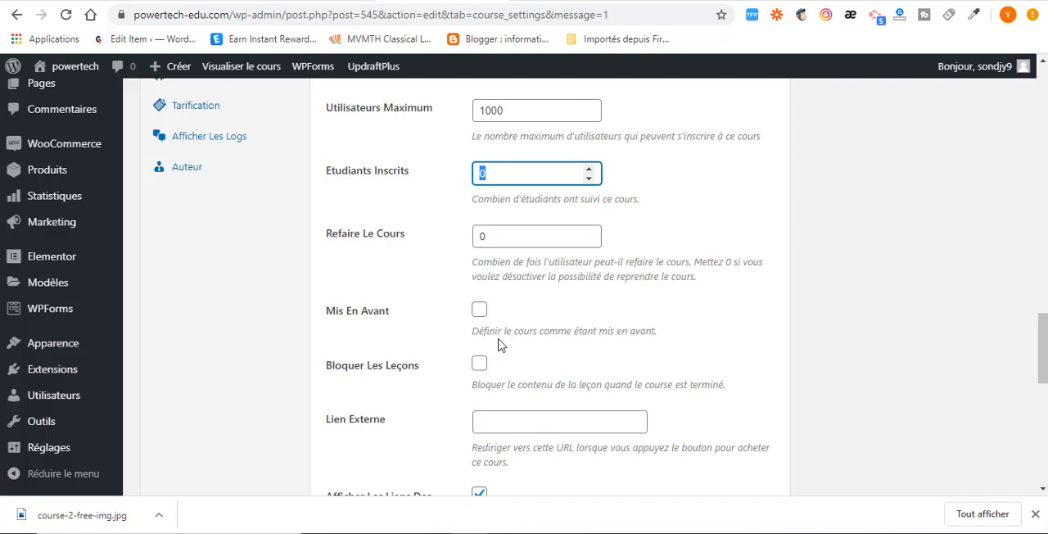
left_click_drag(492, 236, 459, 248)
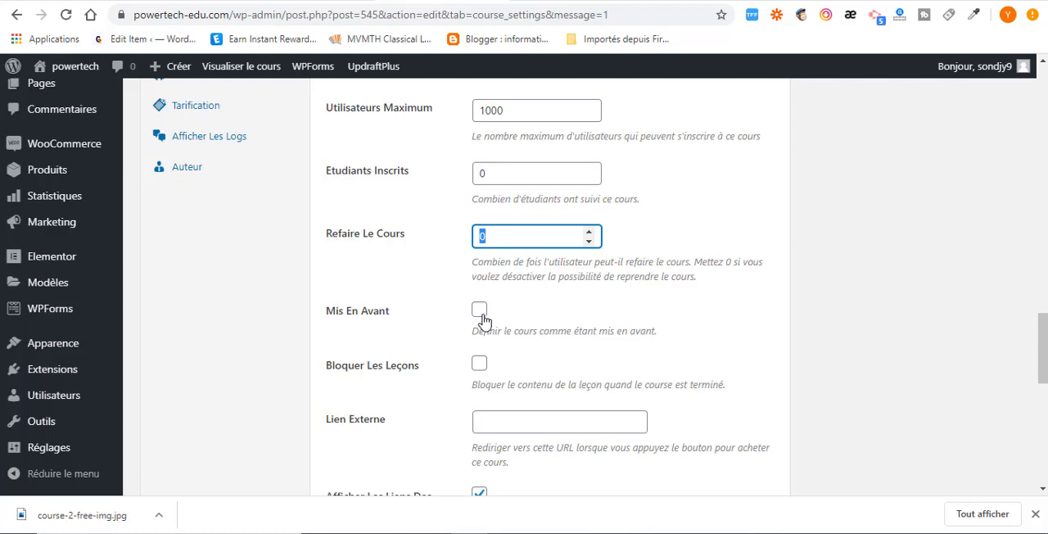
Enable Bloquer Les Leçons for the course and read the description of Afficher Les Liens Des Éléments.
scroll(430, 352, "down", 2)
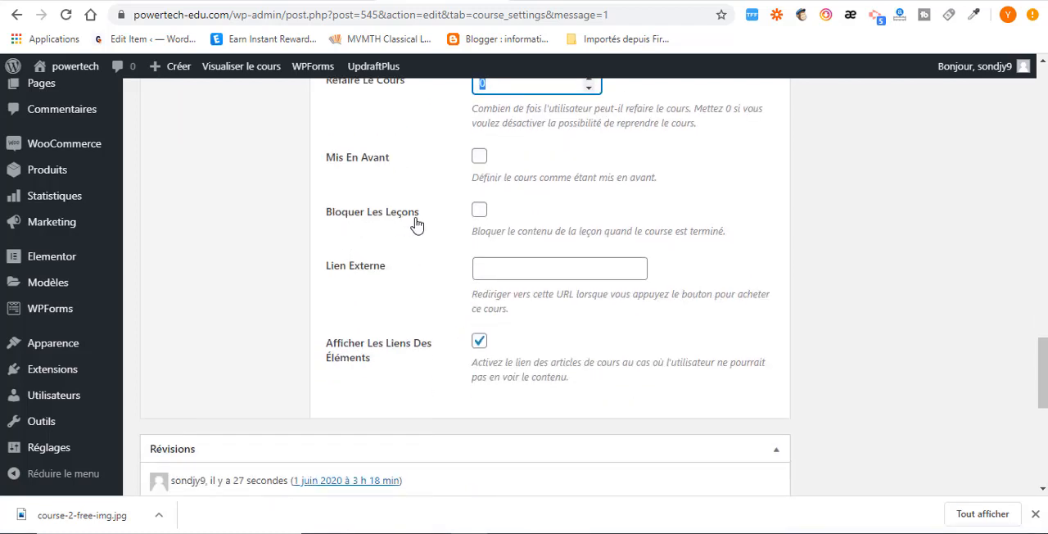
left_click(479, 210)
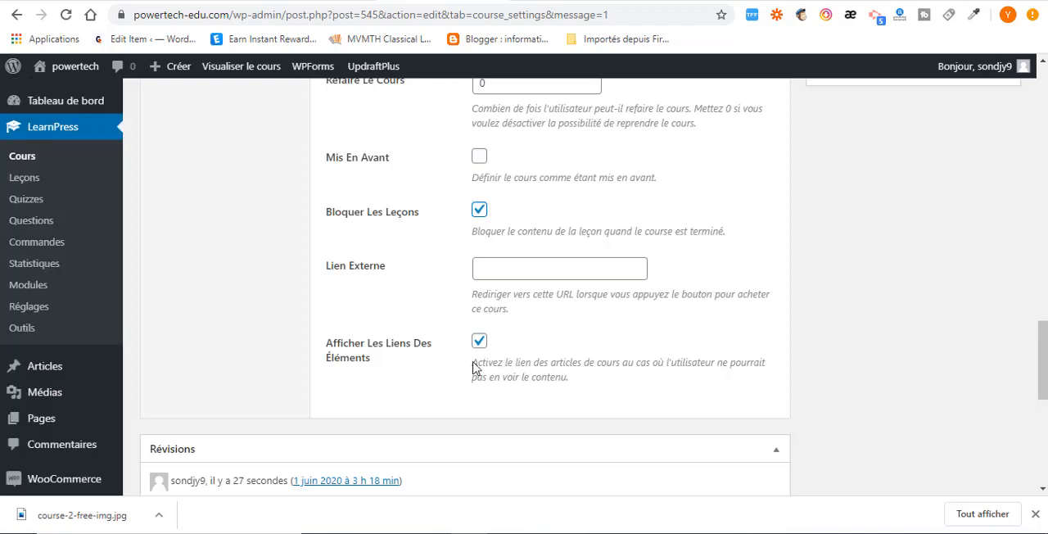
left_click_drag(472, 364, 601, 377)
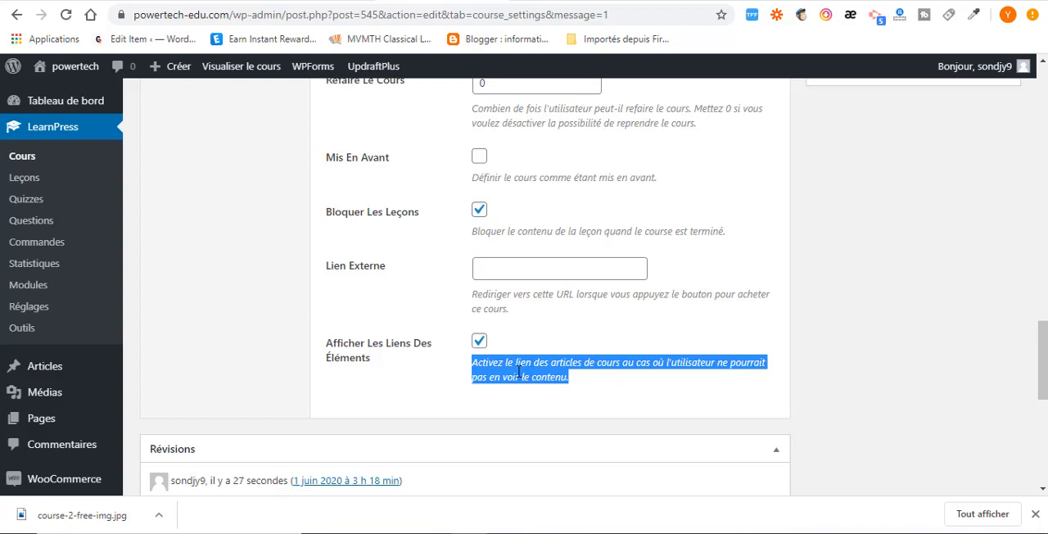
Open the course's Evaluation settings to examine the result methods and the minimum passing grade.
scroll(460, 385, "up", 3)
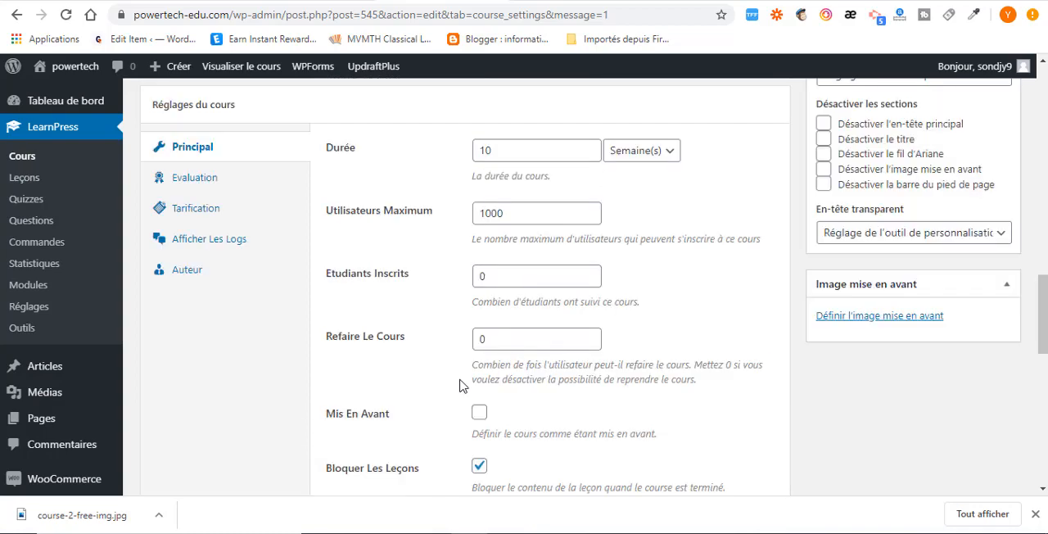
scroll(460, 385, "up", 2)
scroll(224, 365, "down", 1)
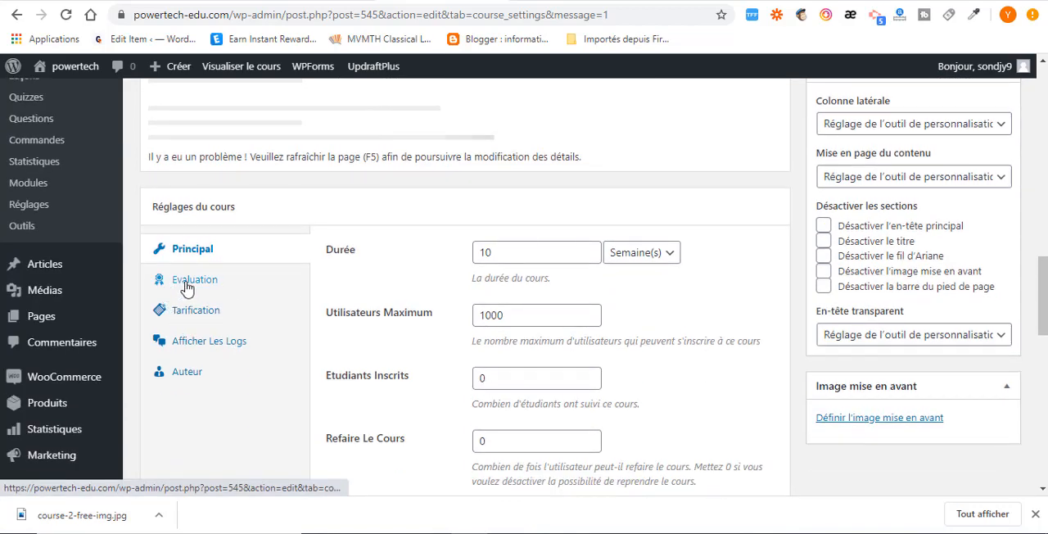
left_click(187, 281)
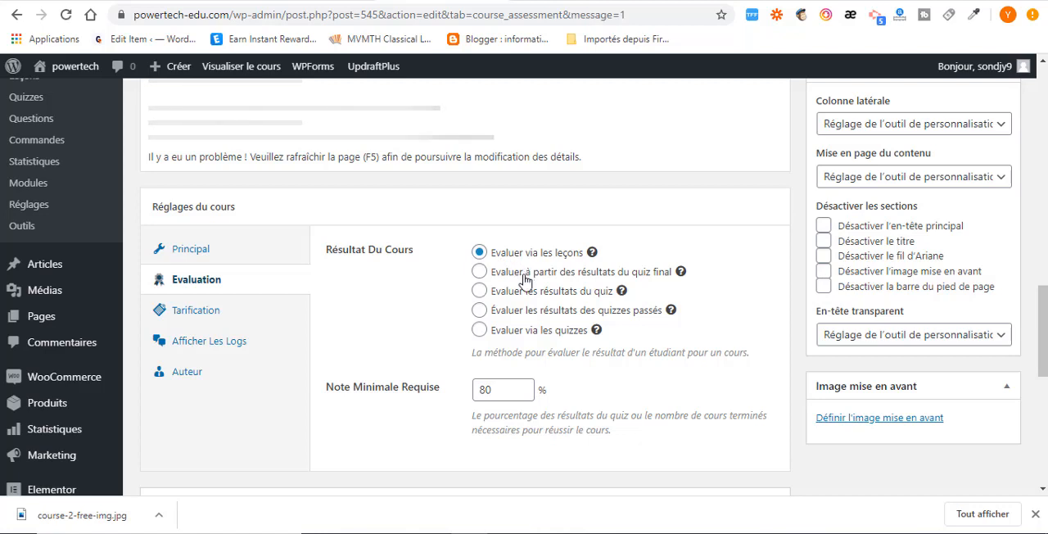
Review the required minimum grade and the final quiz method, and set the course result to Evaluer les résultats du quiz.
left_click_drag(499, 390, 466, 396)
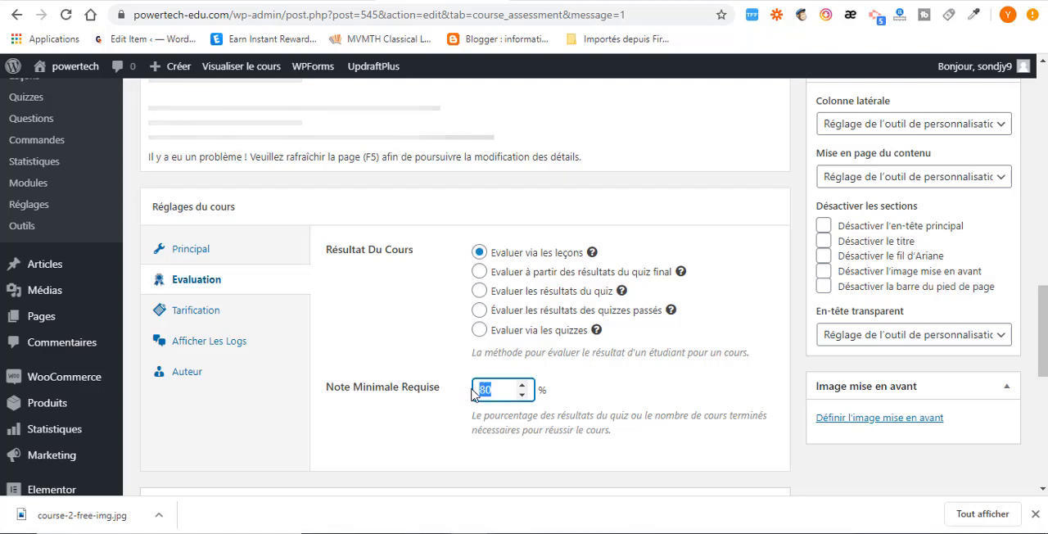
left_click(464, 396)
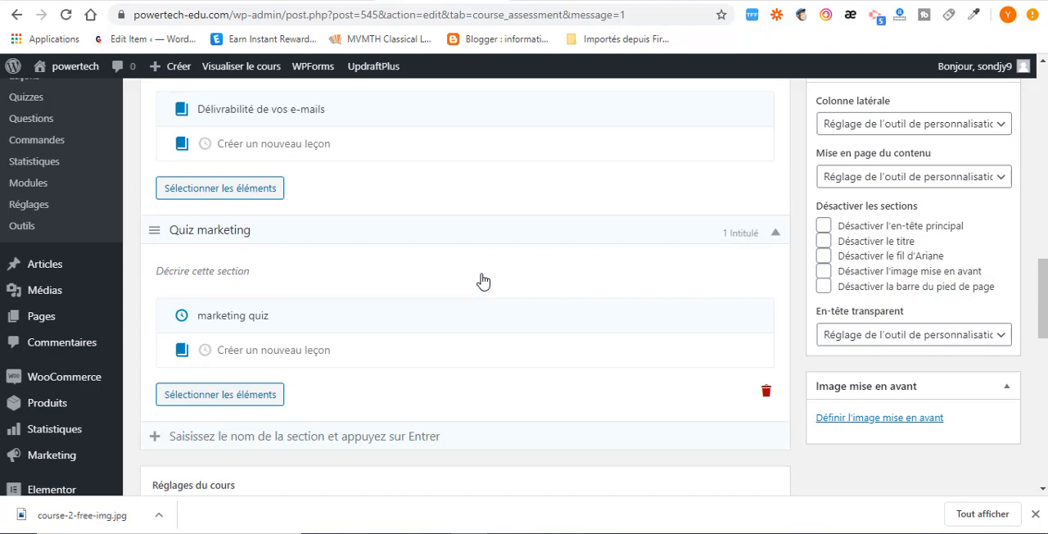
scroll(482, 275, "down", 5)
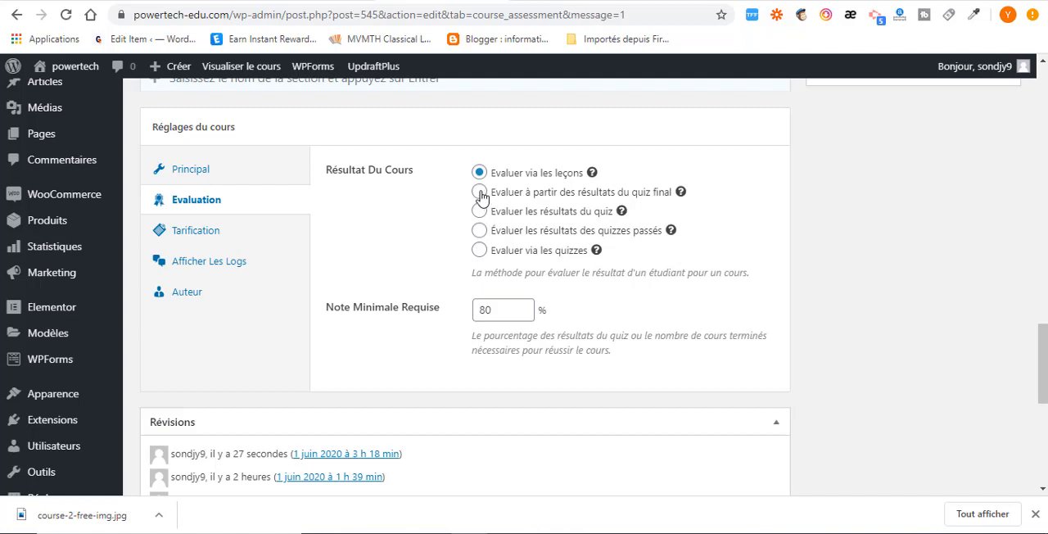
left_click(480, 193)
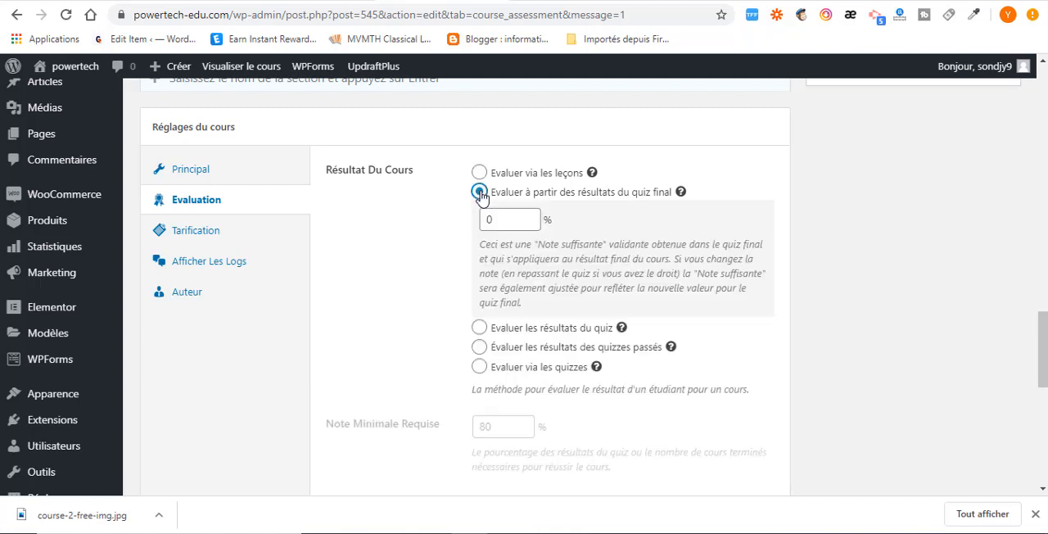
left_click(479, 328)
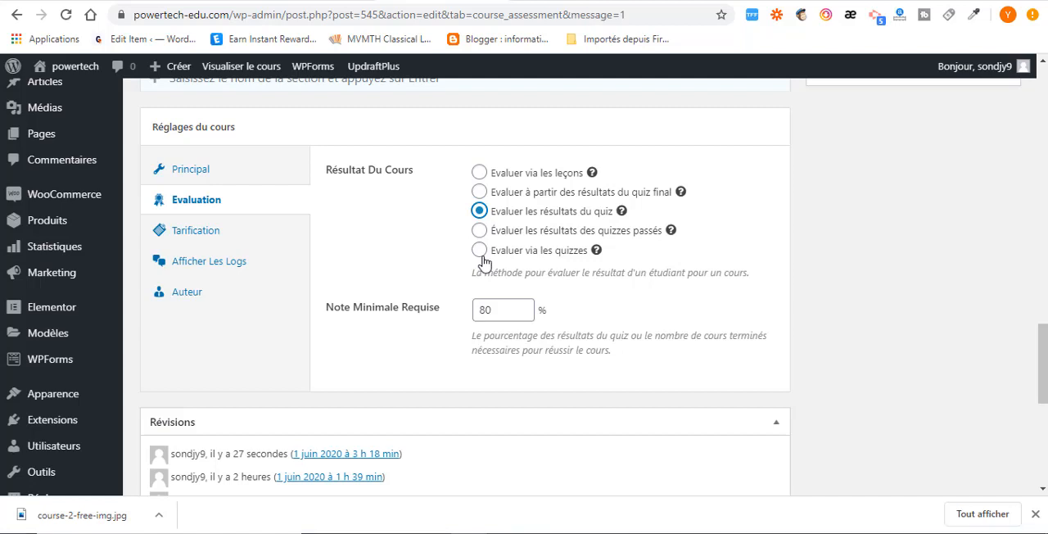
Open the course's Tarification settings and set the price to 12 USD and the promotional price to 10 USD.
left_click(186, 232)
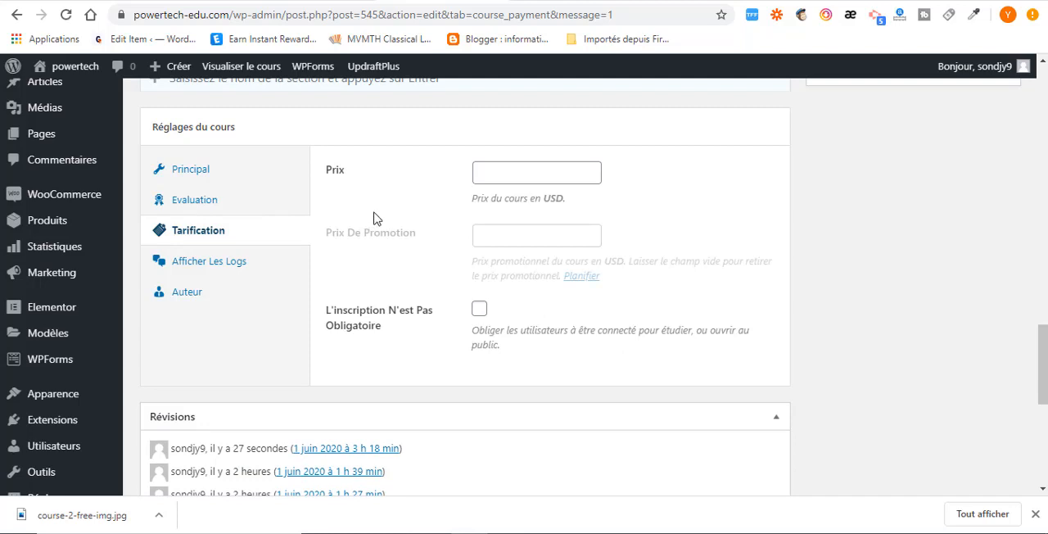
left_click(489, 167)
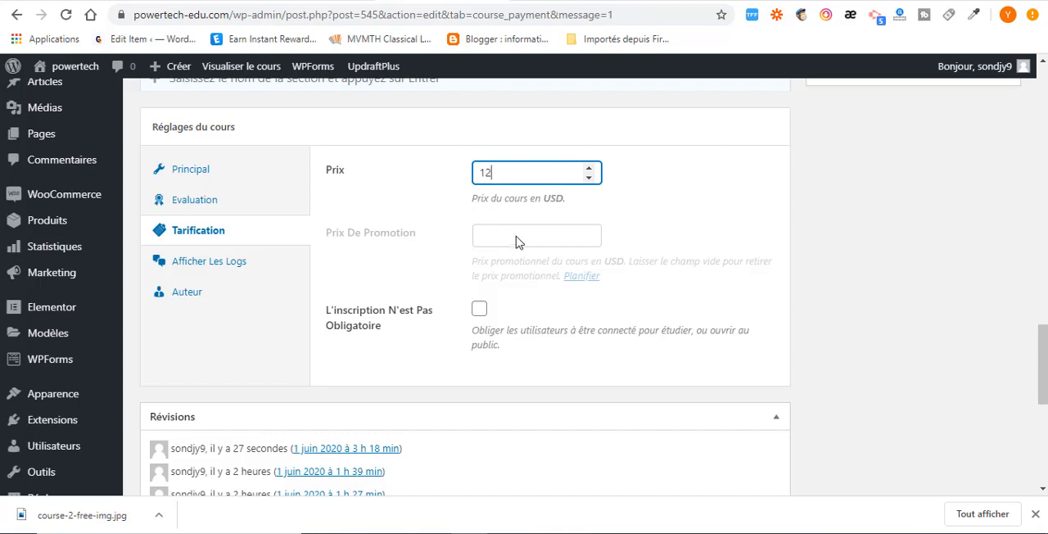
left_click(566, 197)
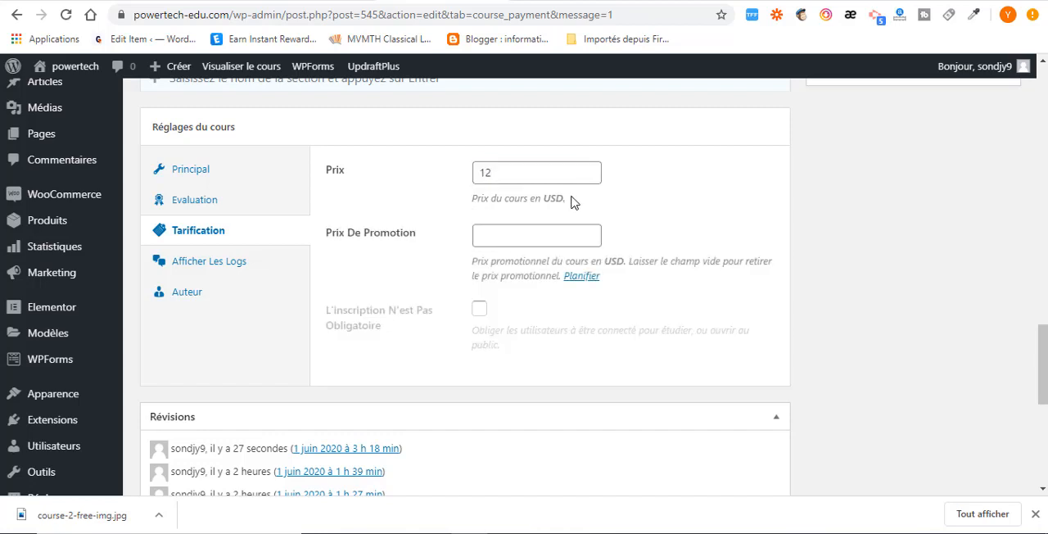
left_click_drag(572, 198, 459, 202)
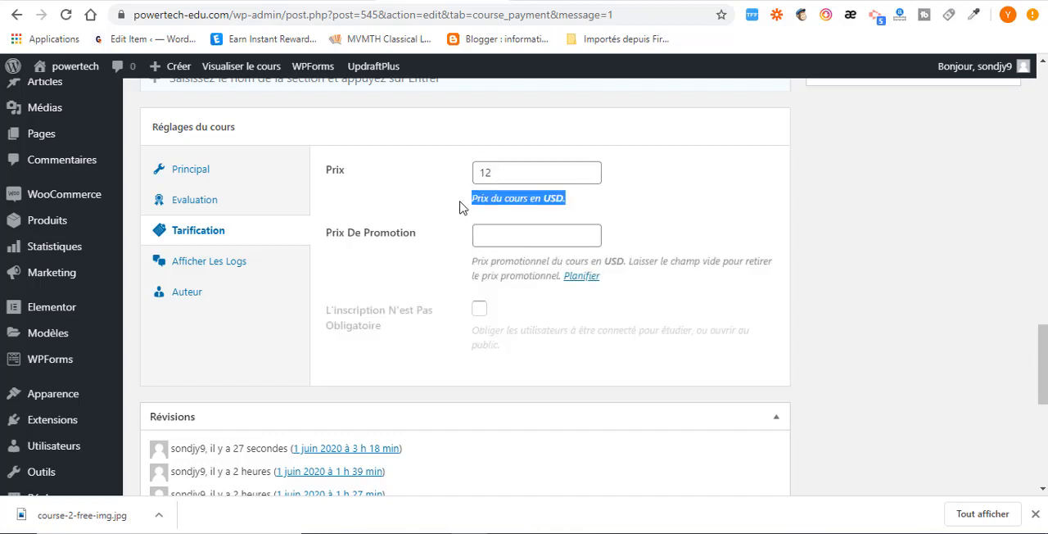
left_click(511, 215)
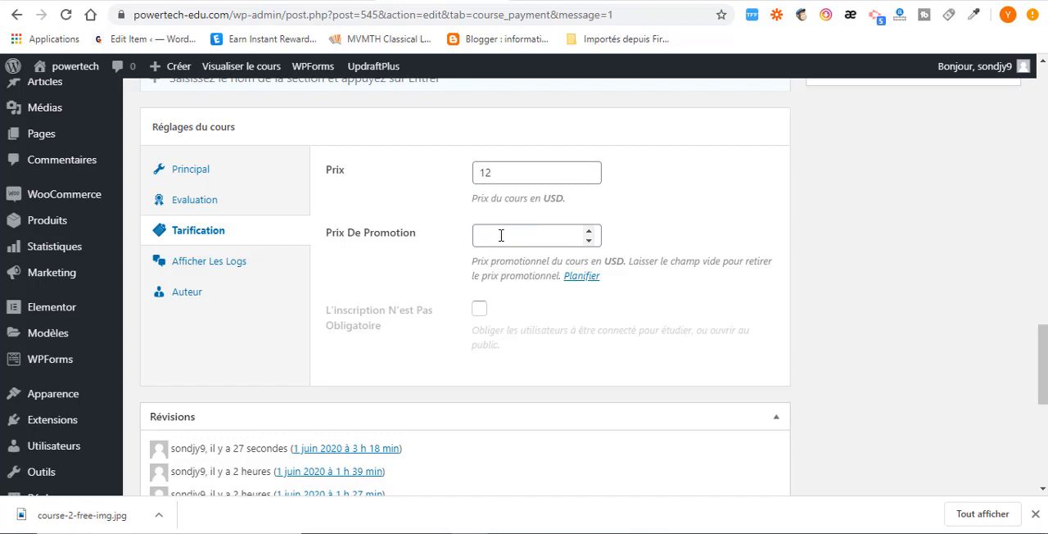
left_click(491, 236)
type("10")
scroll(495, 257, "down", 1)
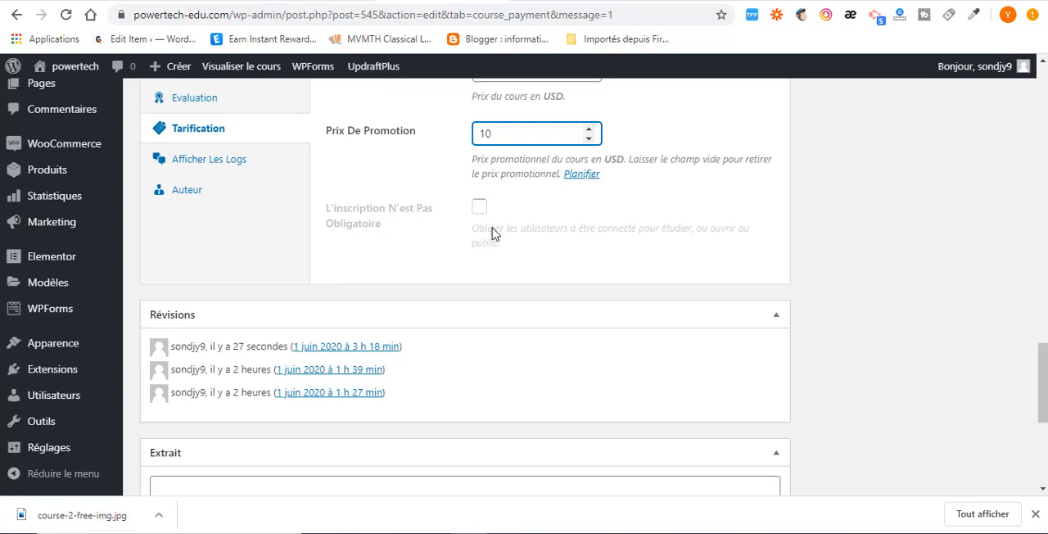
scroll(491, 235, "up", 1)
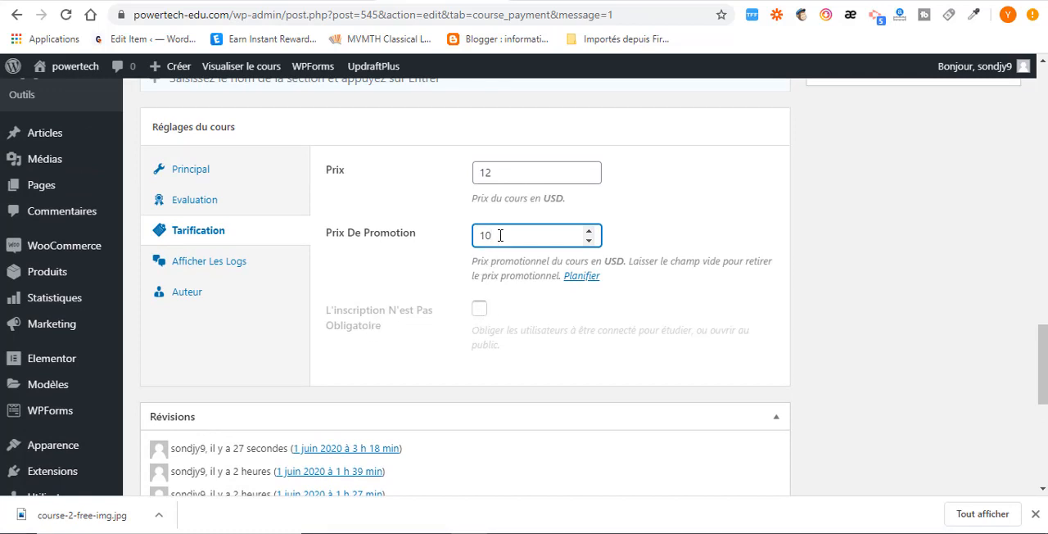
Clear the promotional and regular prices and try the L'inscription N'est Pas Obligatoire option.
left_click_drag(489, 234, 461, 243)
key("BackSpace")
left_click_drag(491, 171, 463, 175)
key("BackSpace")
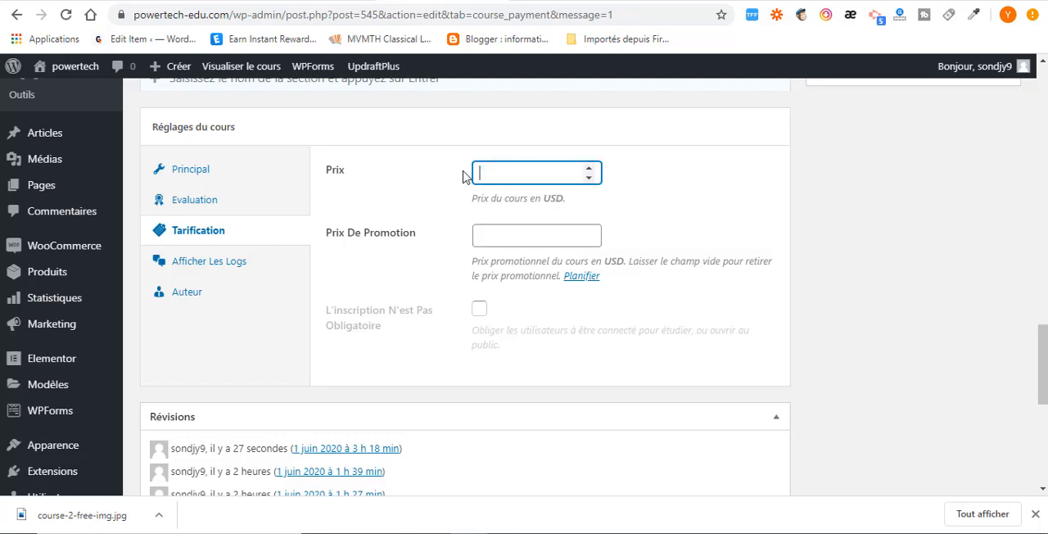
left_click(463, 175)
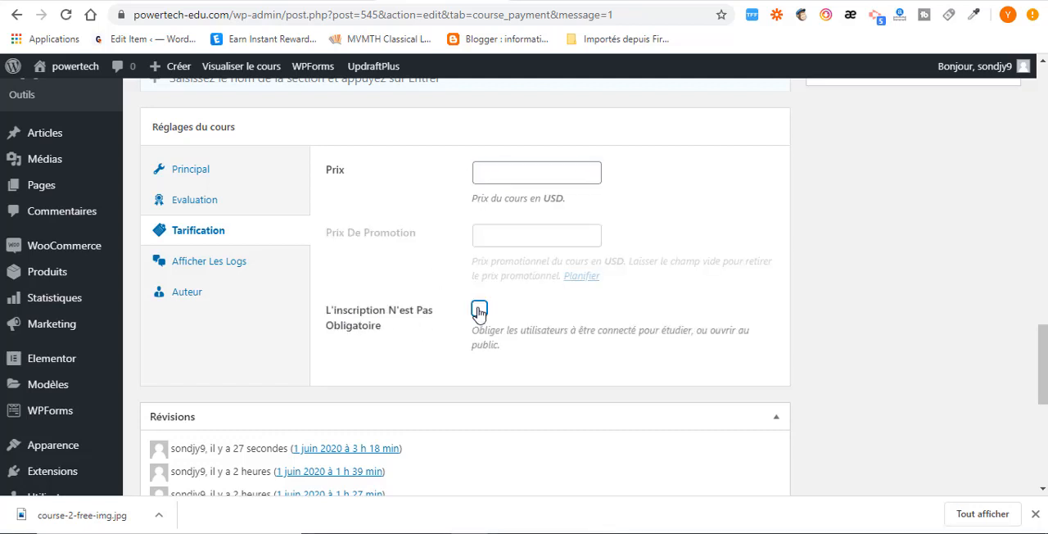
left_click(480, 312)
Set the course price to 142 USD and its promotional price to 10 USD.
left_click(496, 169)
type("12")
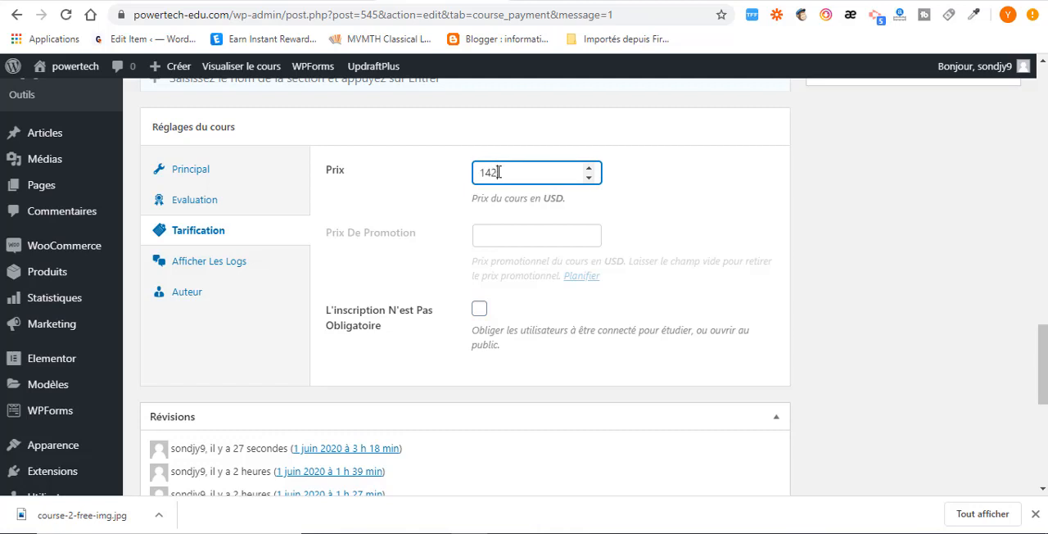
key("Tab")
type("10")
Check the course's review log and the authors available in its Auteur settings.
left_click(217, 267)
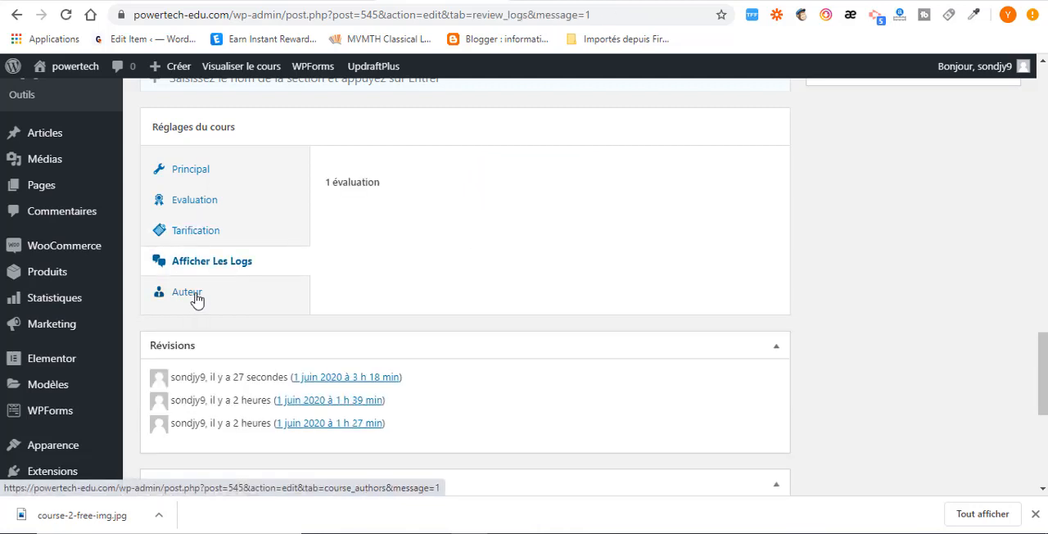
left_click(196, 295)
left_click(571, 174)
left_click(631, 234)
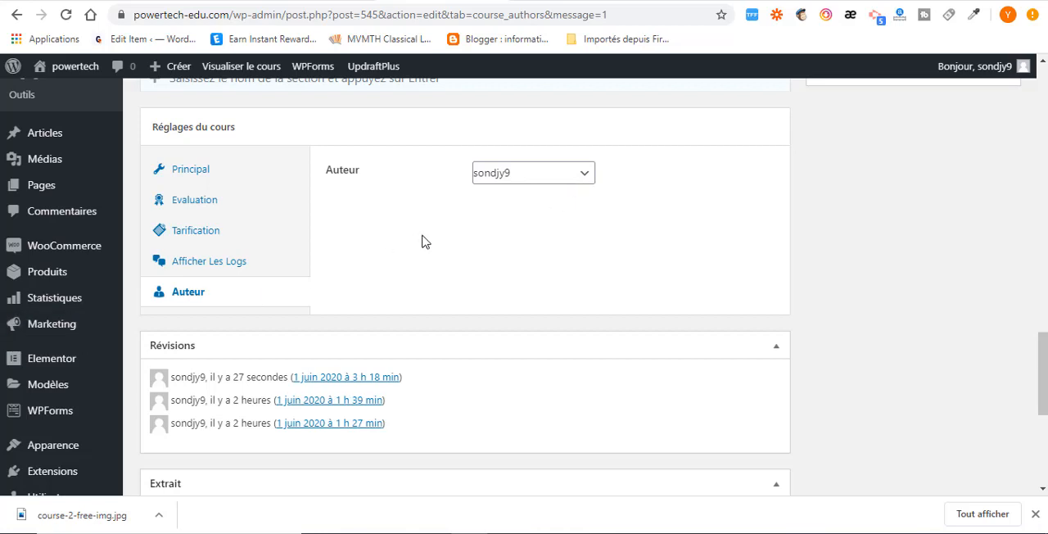
left_click(569, 180)
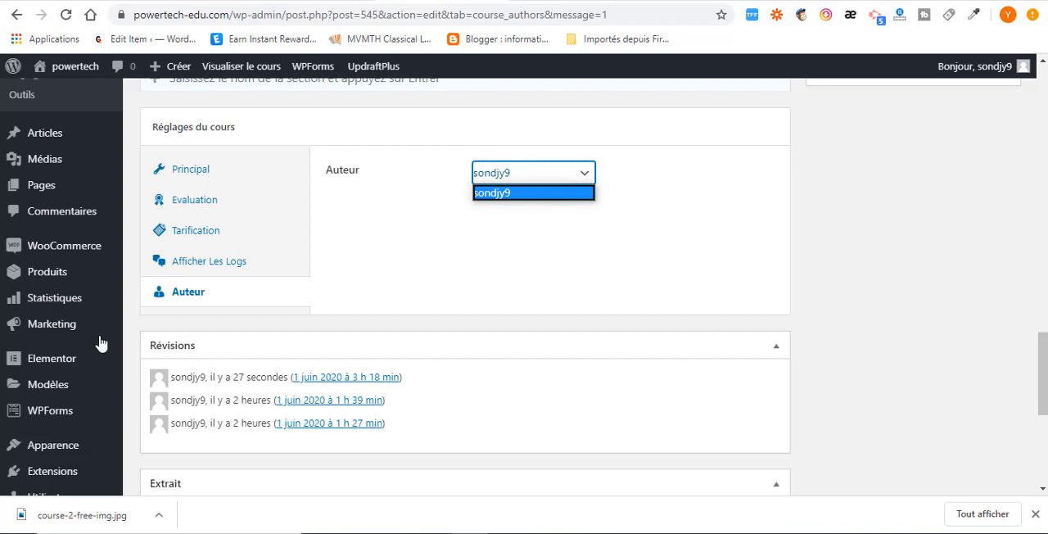
Find where new users can be added in the site administration.
scroll(47, 373, "down", 2)
mouse_move(53, 382)
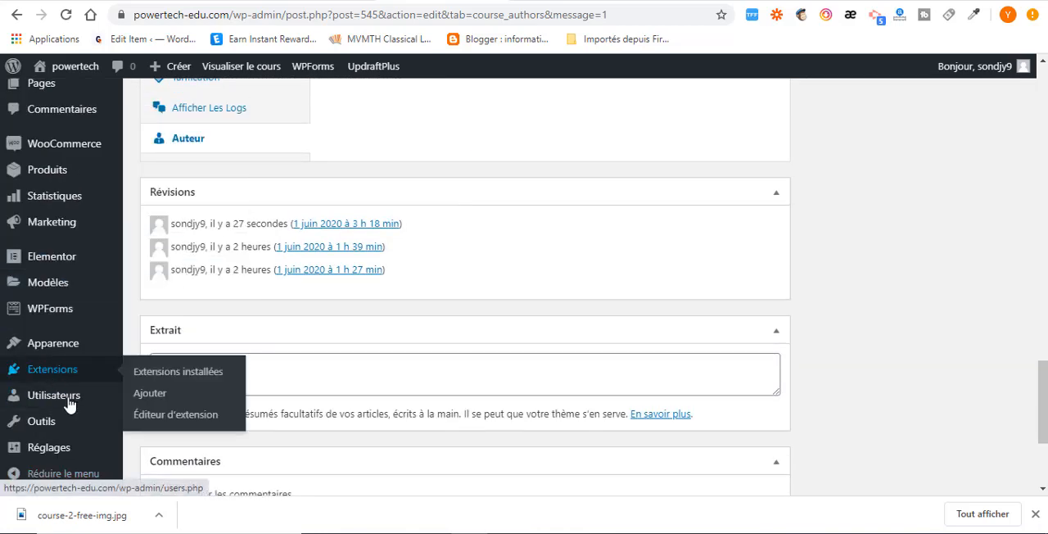
mouse_move(70, 405)
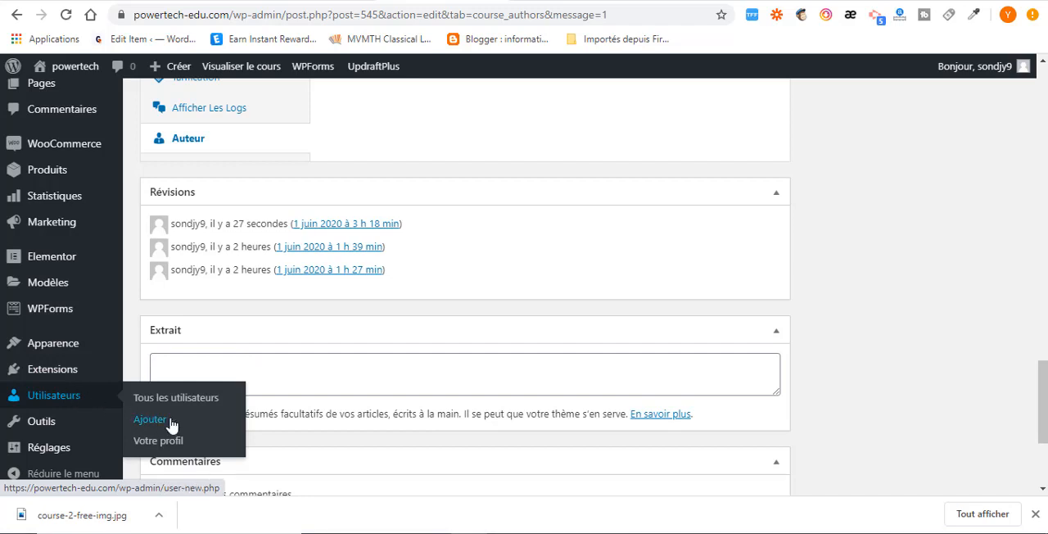
scroll(351, 353, "up", 2)
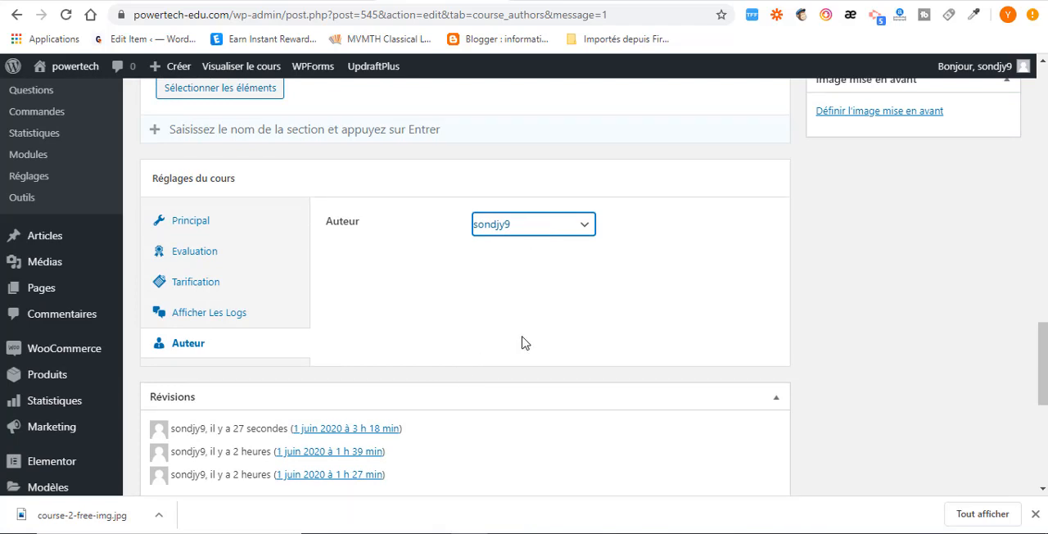
Copy the paragraph under Description du cours from the demo course page and paste it into the course's Extrait.
scroll(485, 380, "down", 3)
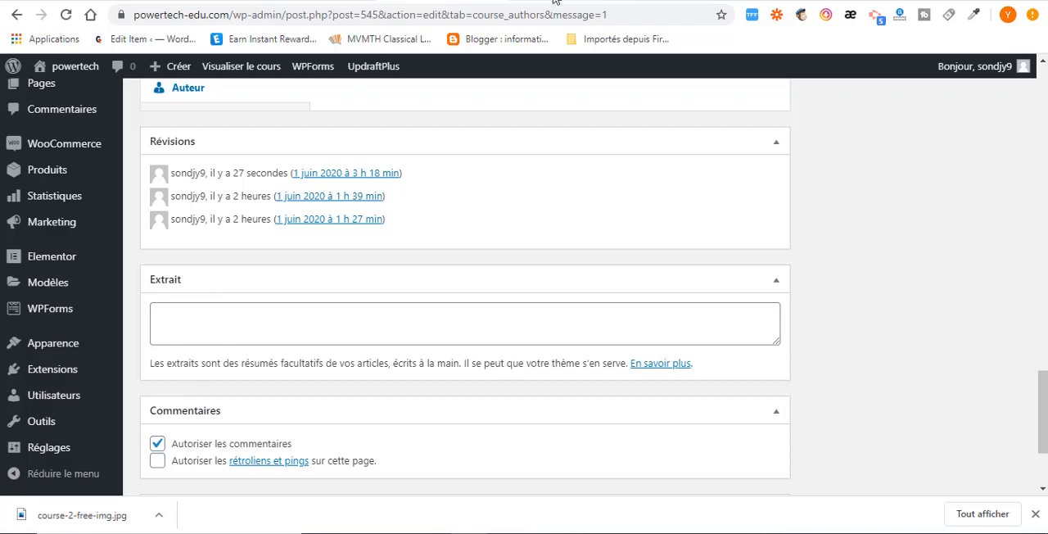
left_click(814, 1)
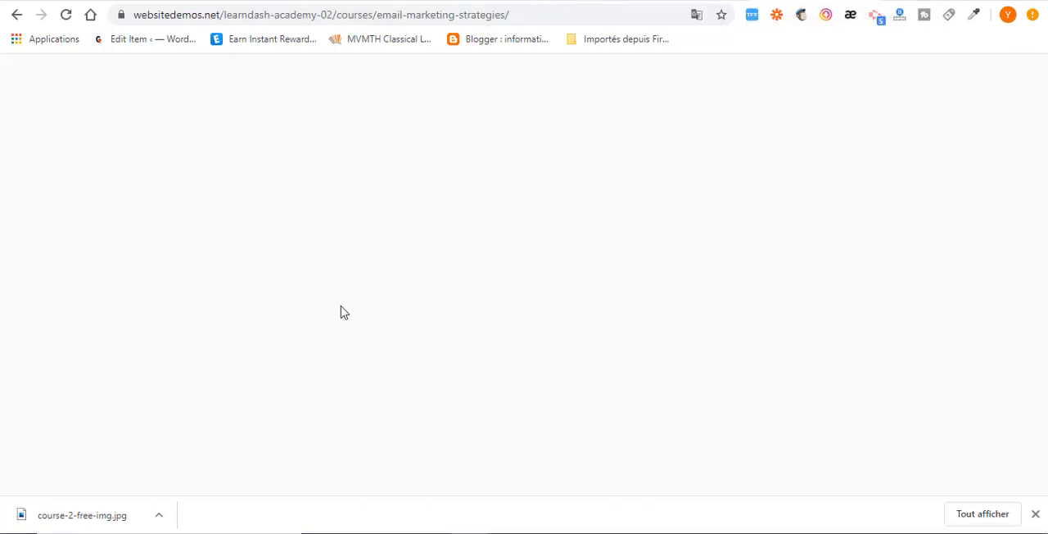
left_click(316, 300)
left_click_drag(160, 208, 204, 251)
right_click(206, 240)
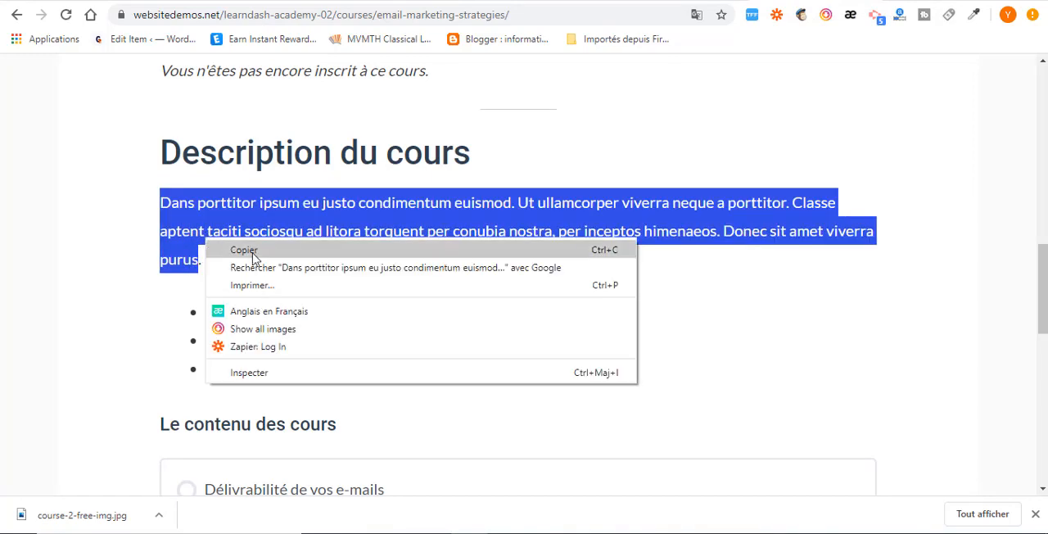
left_click(254, 249)
left_click(505, 2)
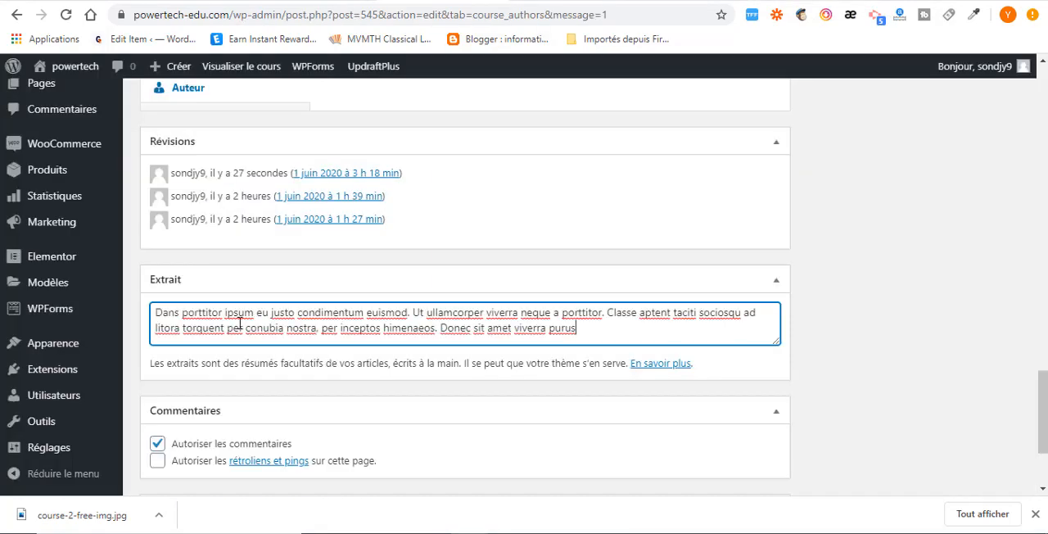
Turn off Autoriser les commentaires for the course and assign it to the Marketing category.
scroll(213, 426, "down", 1)
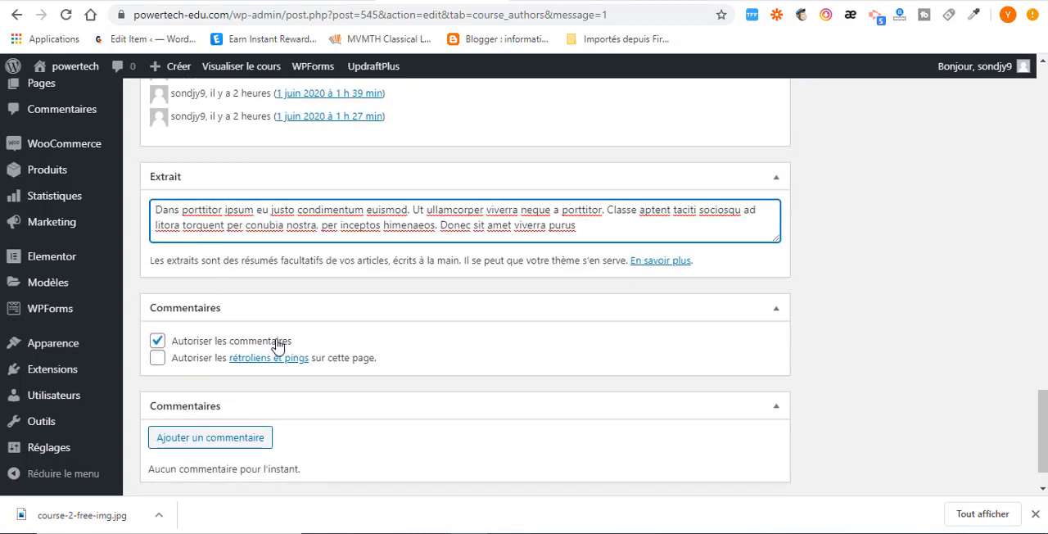
left_click(159, 342)
scroll(393, 421, "up", 15)
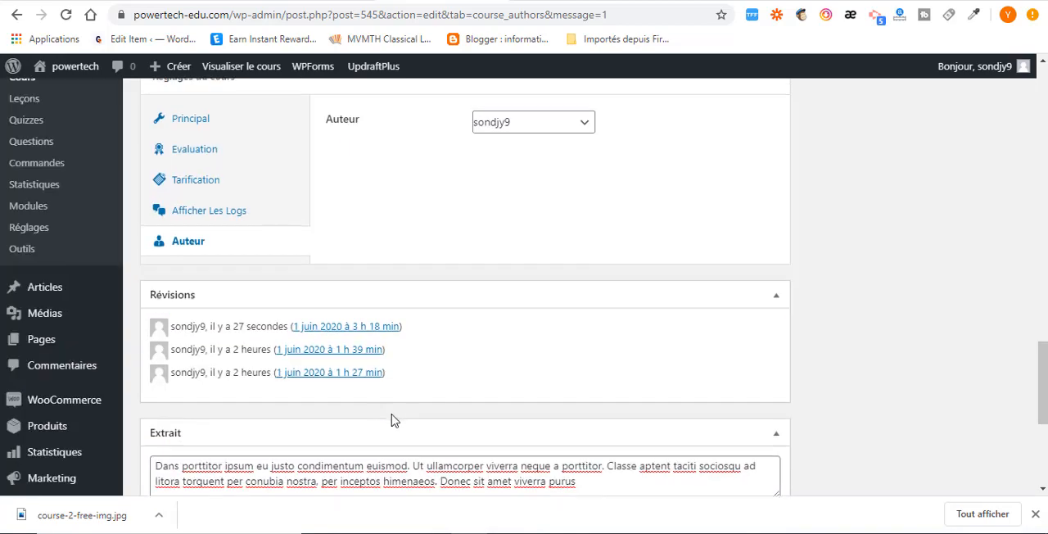
scroll(947, 300, "up", 6)
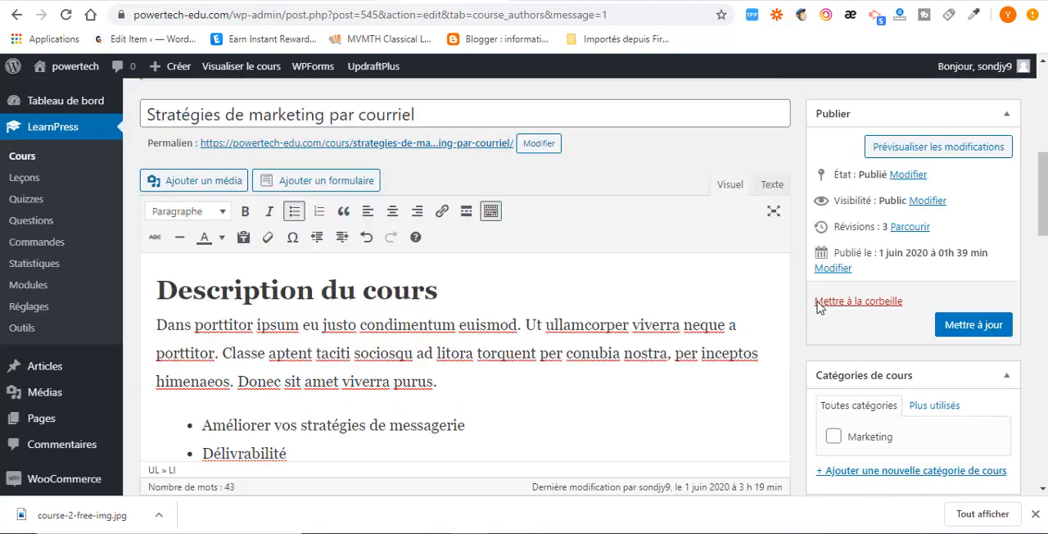
scroll(850, 313, "down", 2)
scroll(852, 309, "down", 1)
scroll(855, 323, "up", 3)
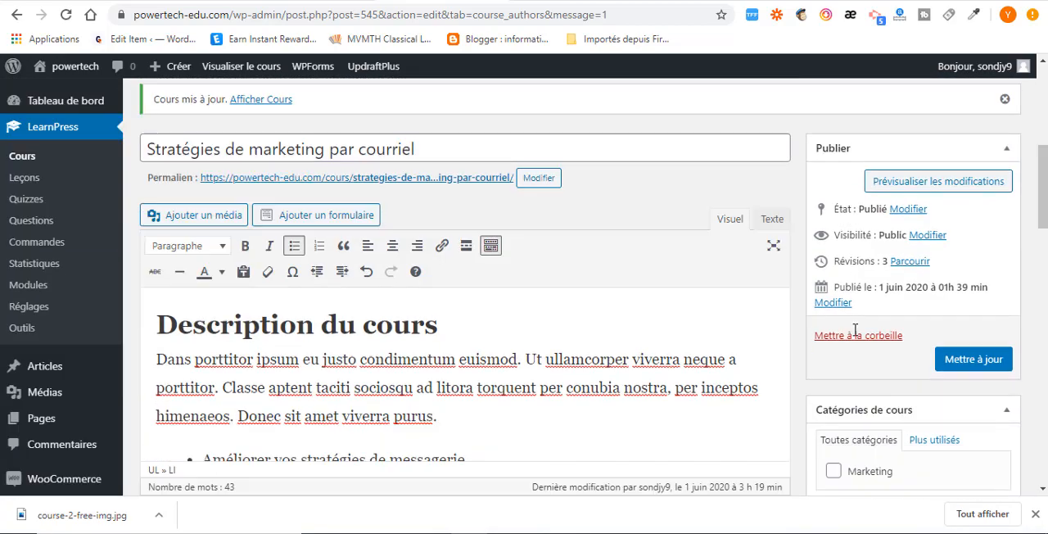
scroll(856, 327, "down", 2)
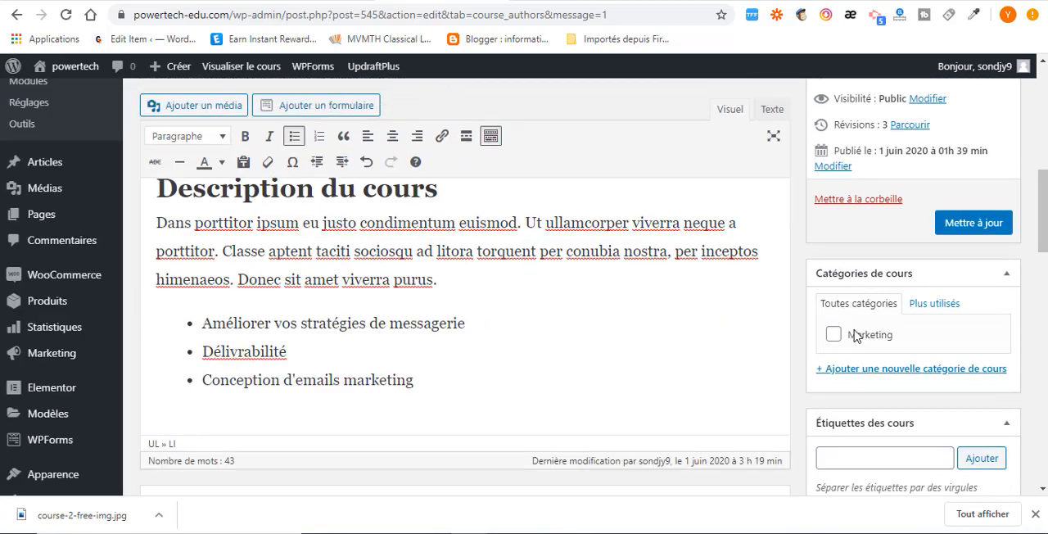
left_click(834, 335)
Open the media library for choosing the course's featured image.
scroll(917, 327, "down", 2)
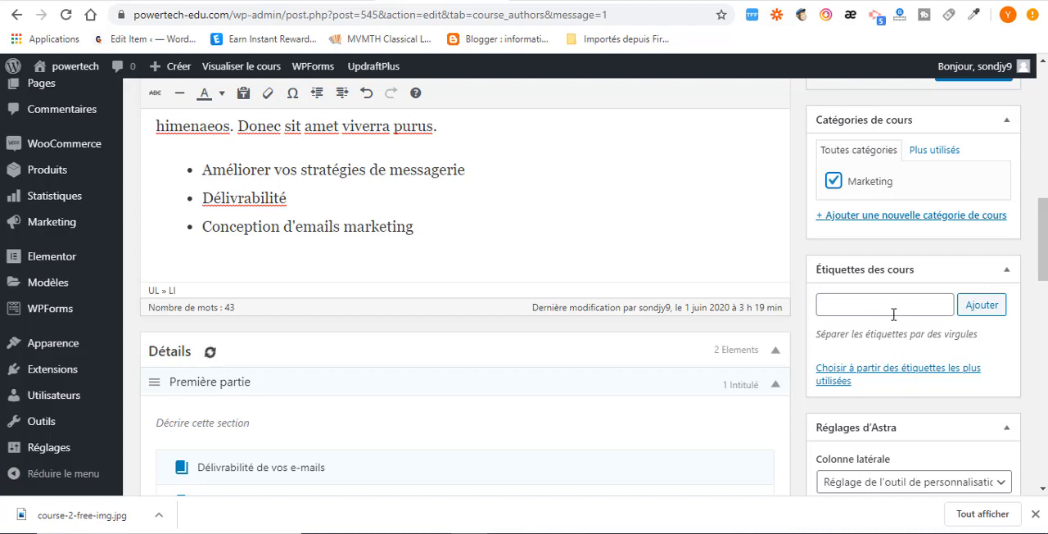
scroll(892, 323, "down", 3)
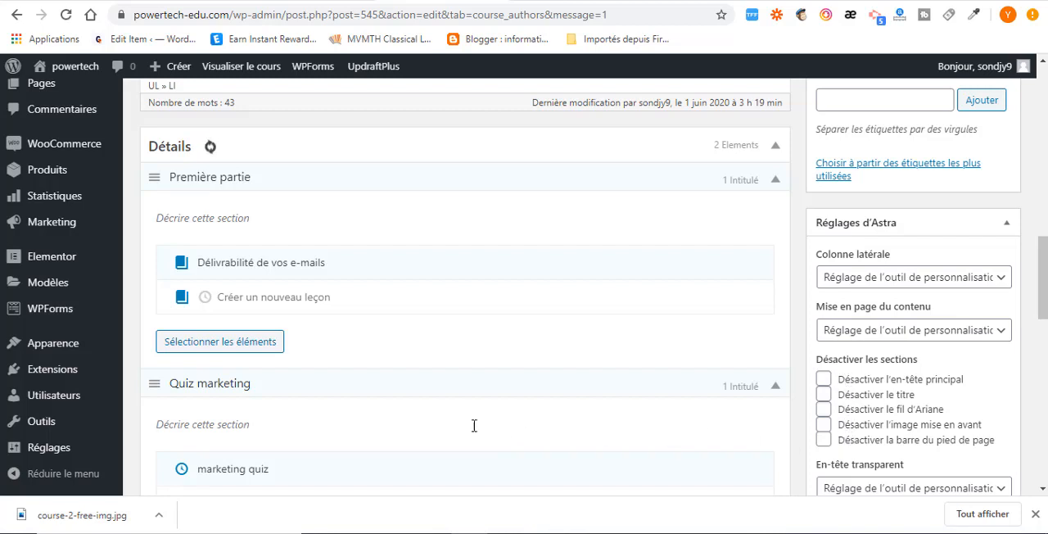
scroll(866, 419, "down", 3)
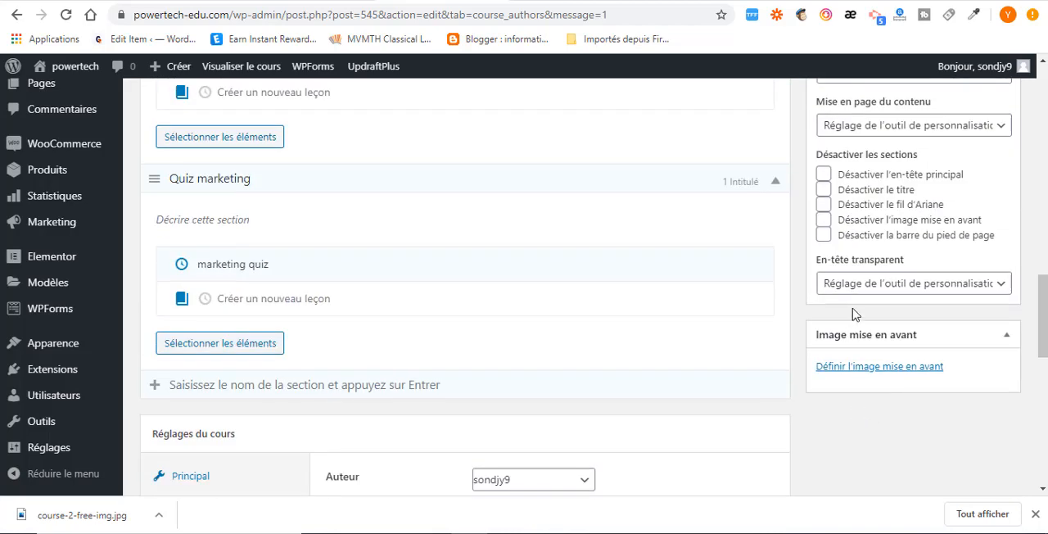
left_click(884, 375)
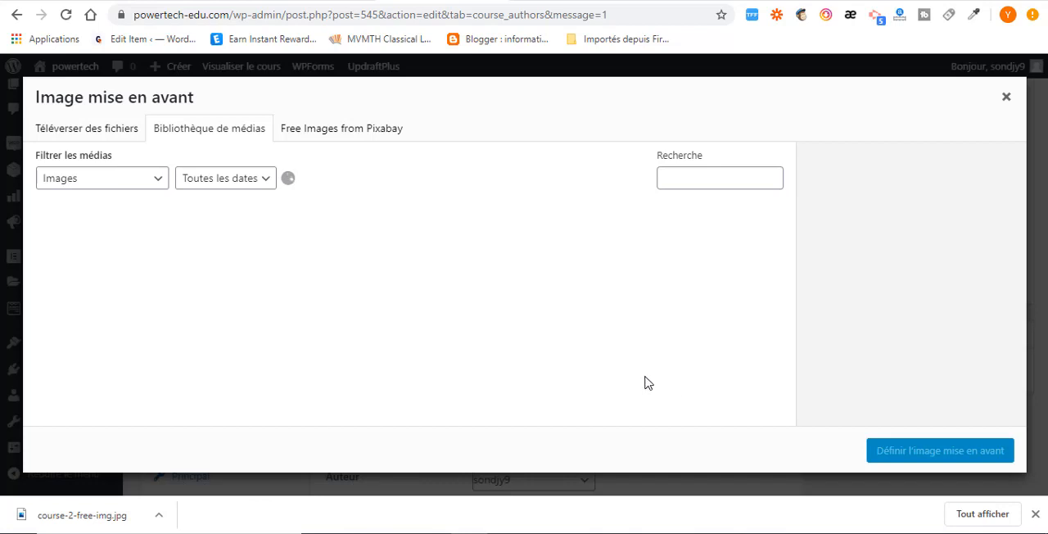
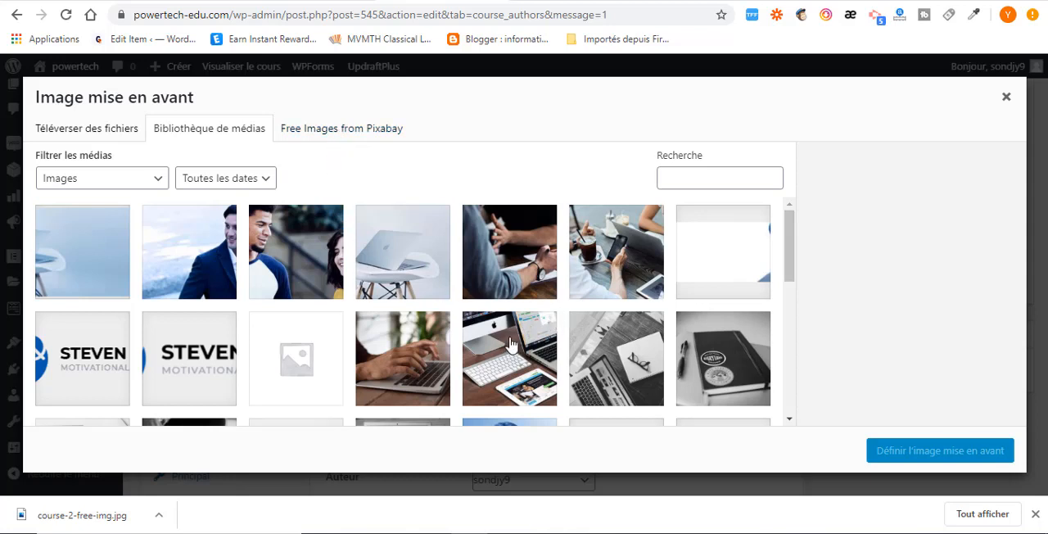
Set apple-laptop-notebook-1.jpg from the media library as the course's featured image and update the course.
scroll(511, 342, "down", 1)
left_click(538, 318)
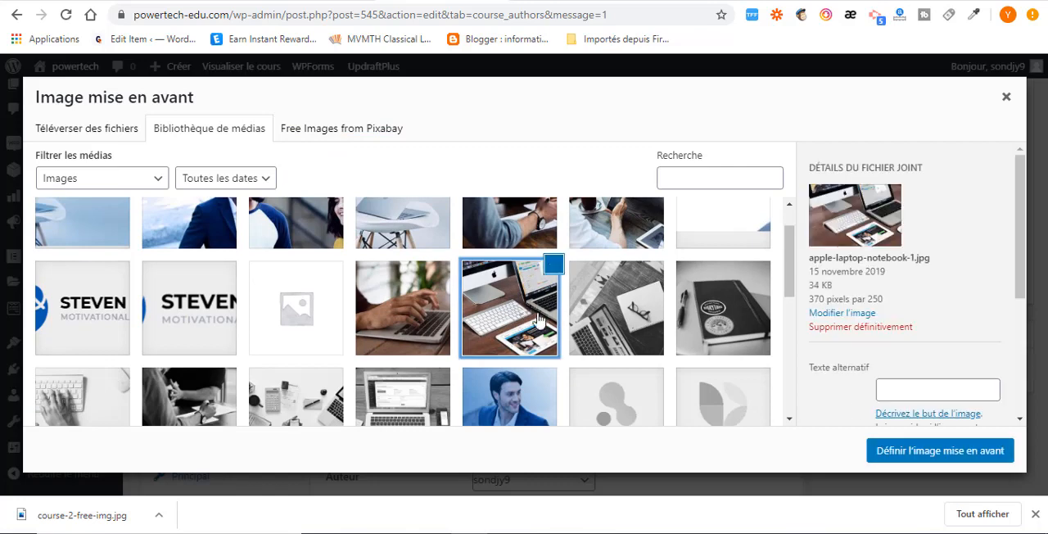
left_click(940, 451)
scroll(723, 381, "up", 9)
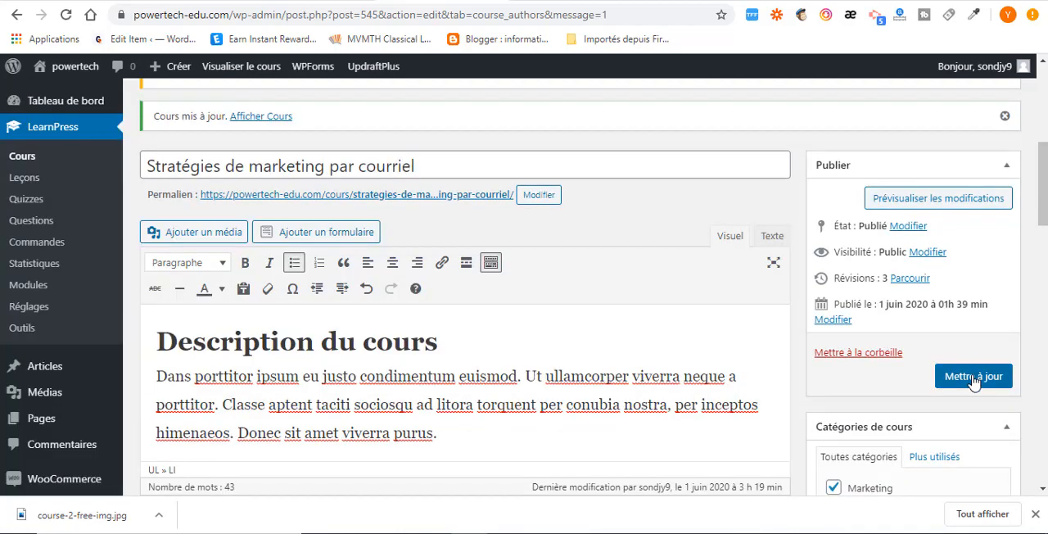
left_click(973, 376)
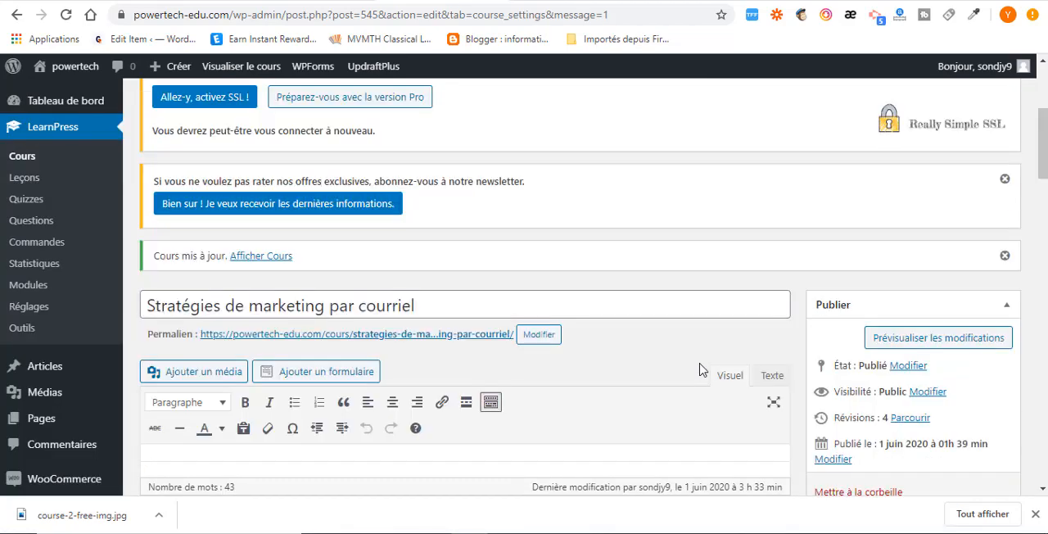
Open the course's permalink in a new tab and review its image, breadcrumb, tabs, description and price.
right_click(399, 340)
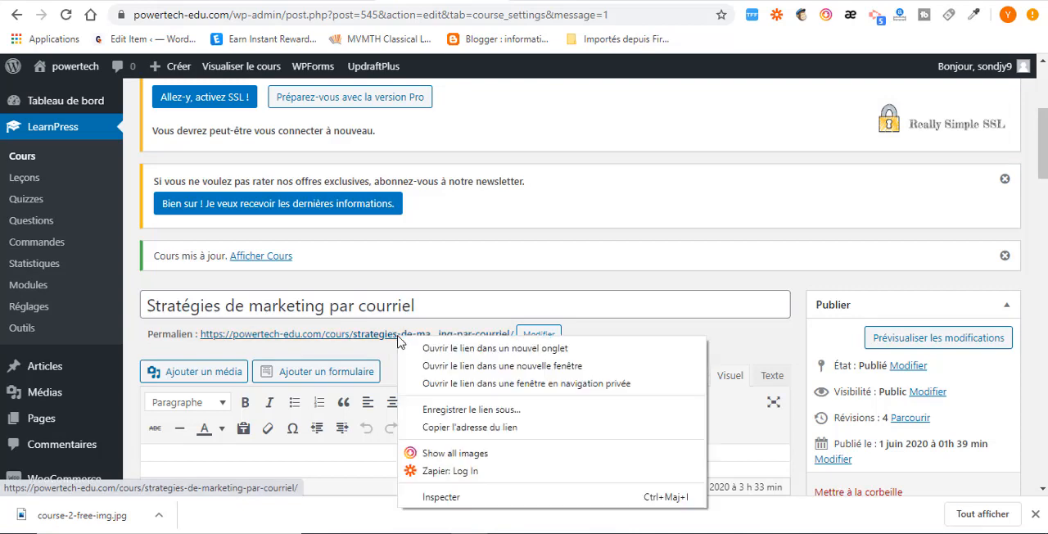
left_click(457, 350)
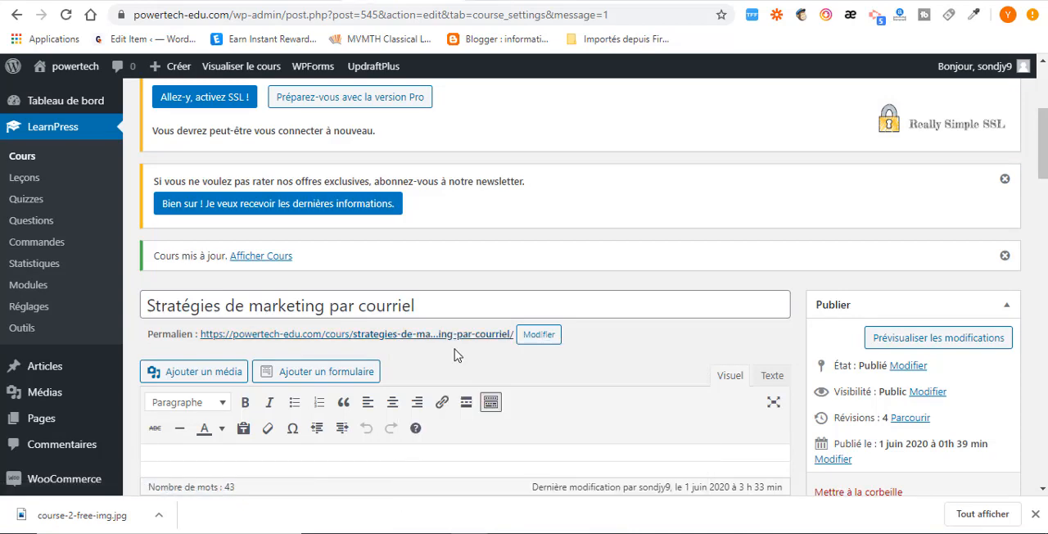
left_click(484, 1)
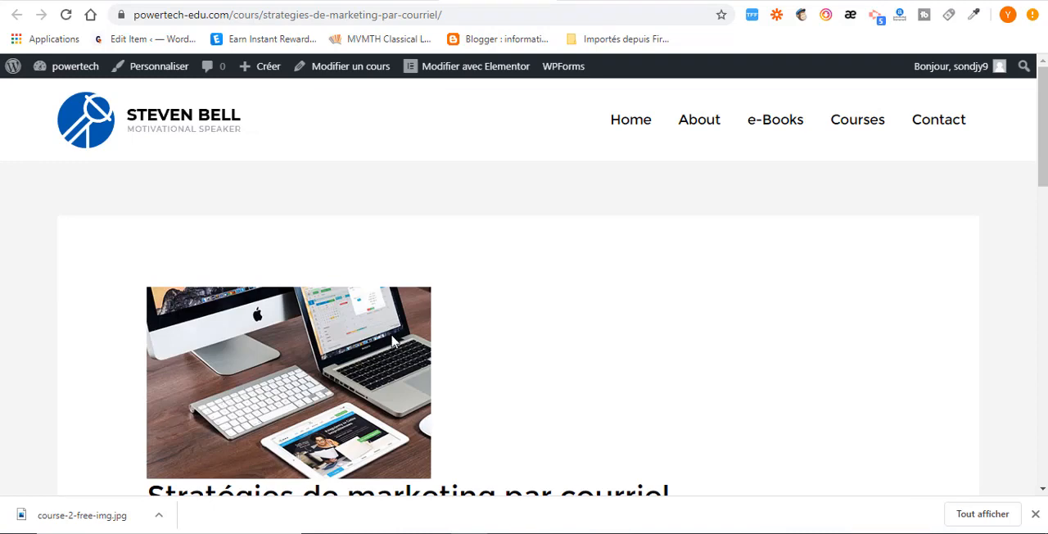
scroll(393, 342, "down", 3)
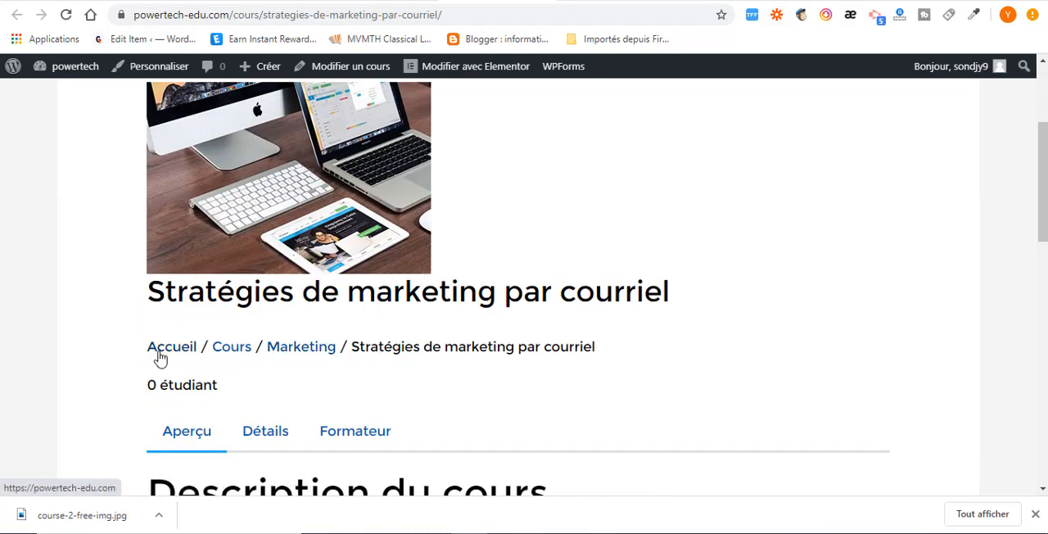
scroll(182, 308, "down", 2)
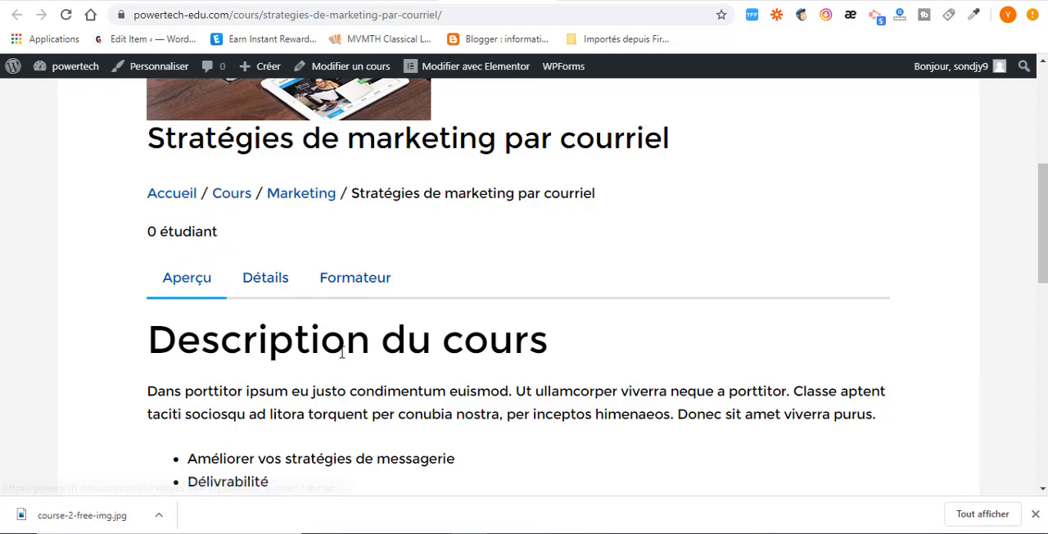
scroll(303, 413, "down", 3)
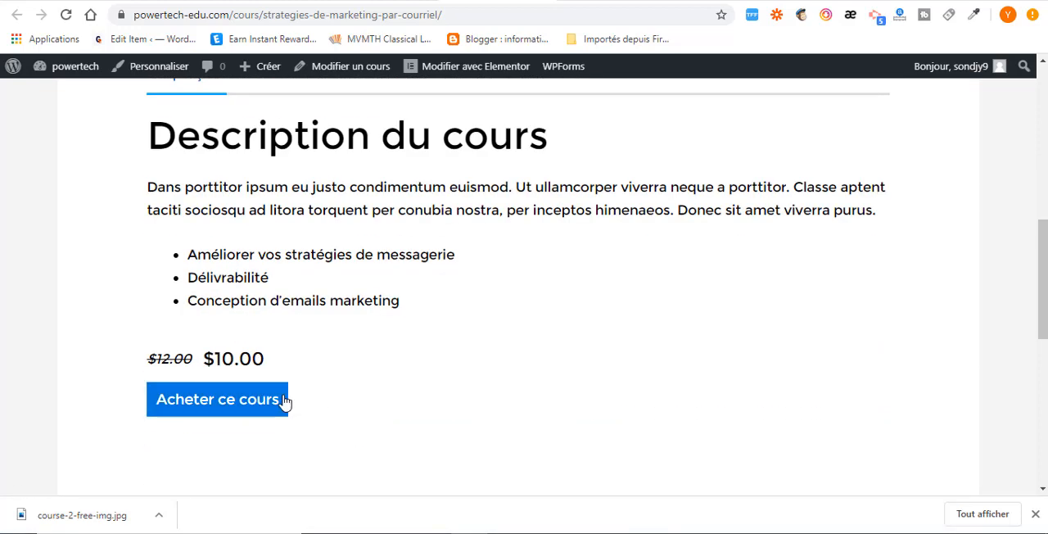
scroll(344, 388, "up", 4)
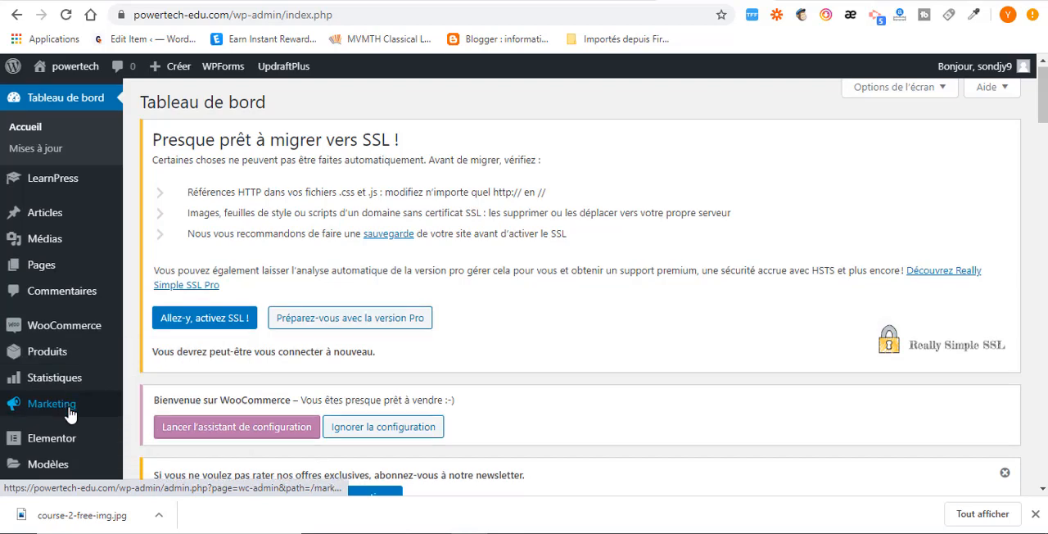
Open the theme customizer from the site administration and show the CSS additionnel editor.
scroll(12, 393, "down", 3)
mouse_move(13, 344)
left_click(179, 307)
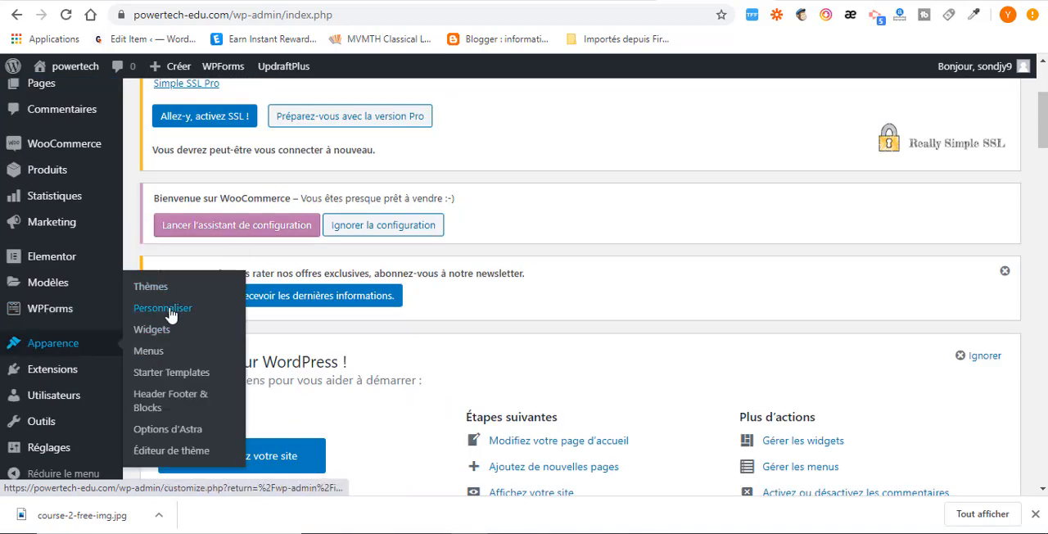
scroll(115, 377, "down", 3)
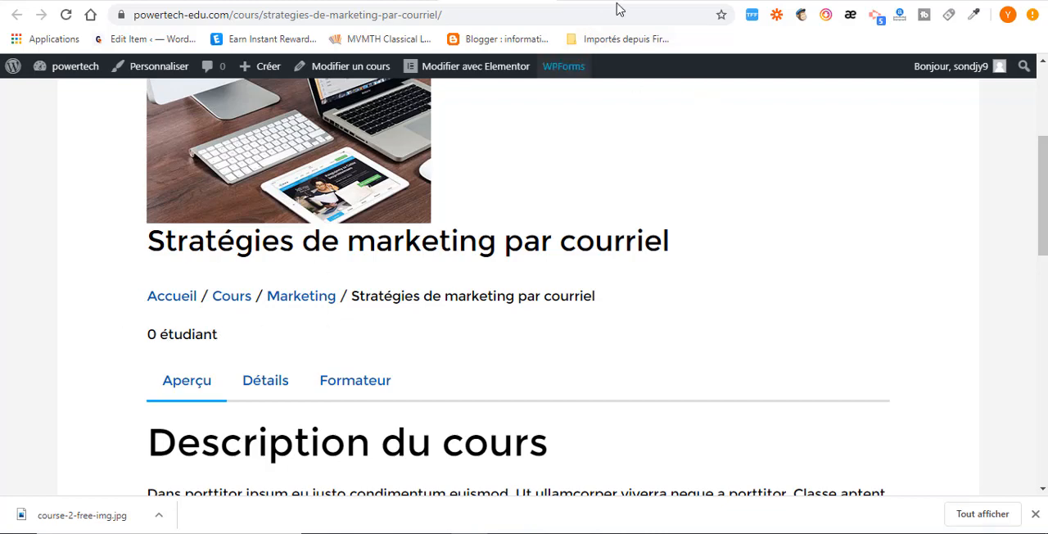
left_click(712, 0)
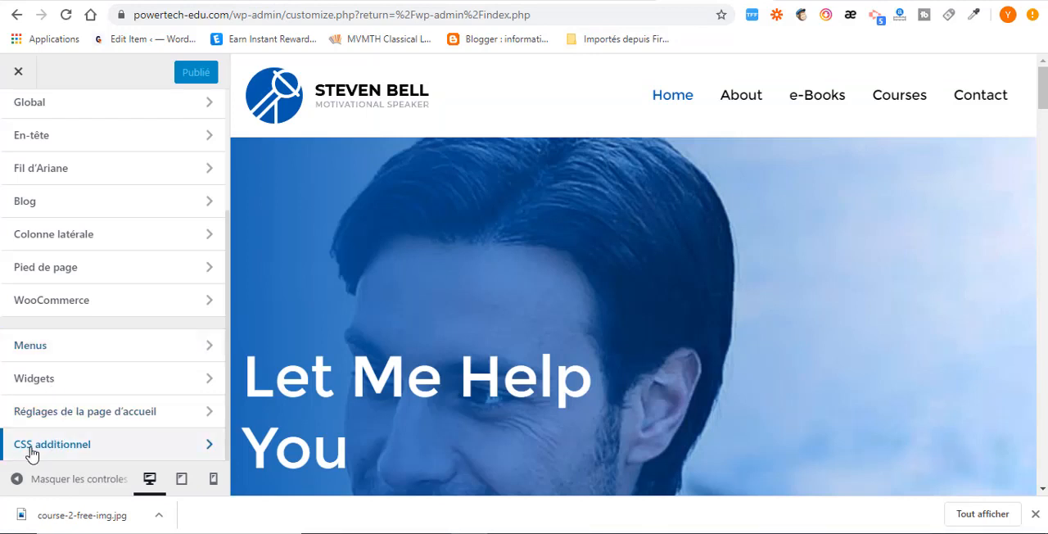
left_click(132, 455)
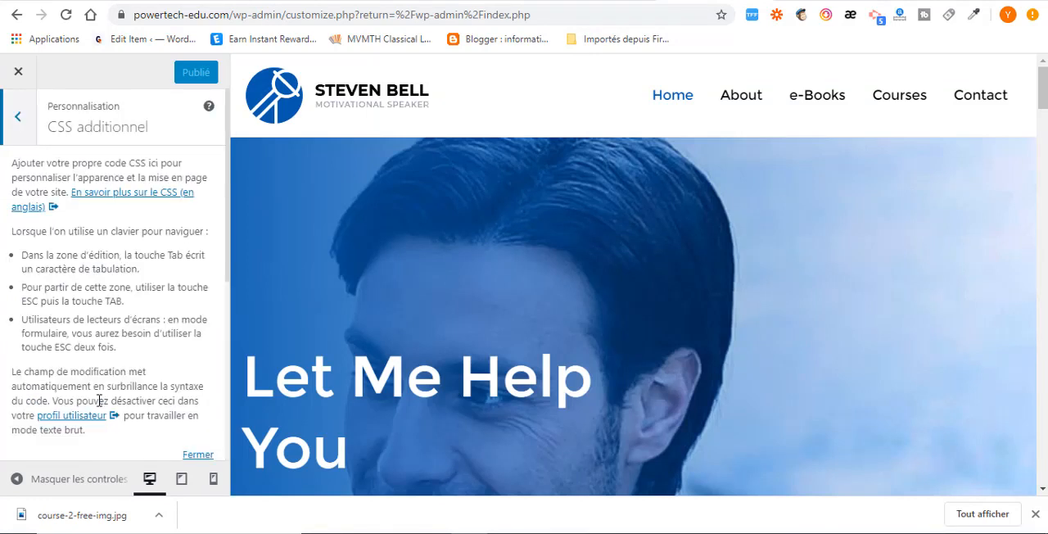
scroll(97, 360, "down", 3)
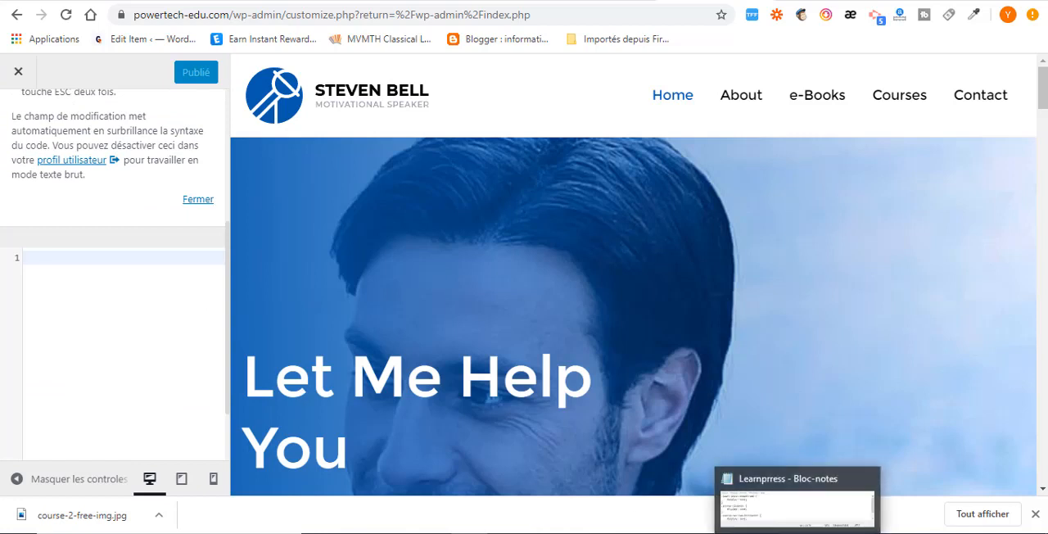
Switch to the Learnprress file in Notepad and copy all of its CSS rules.
left_click(758, 517)
scroll(474, 497, "down", 1)
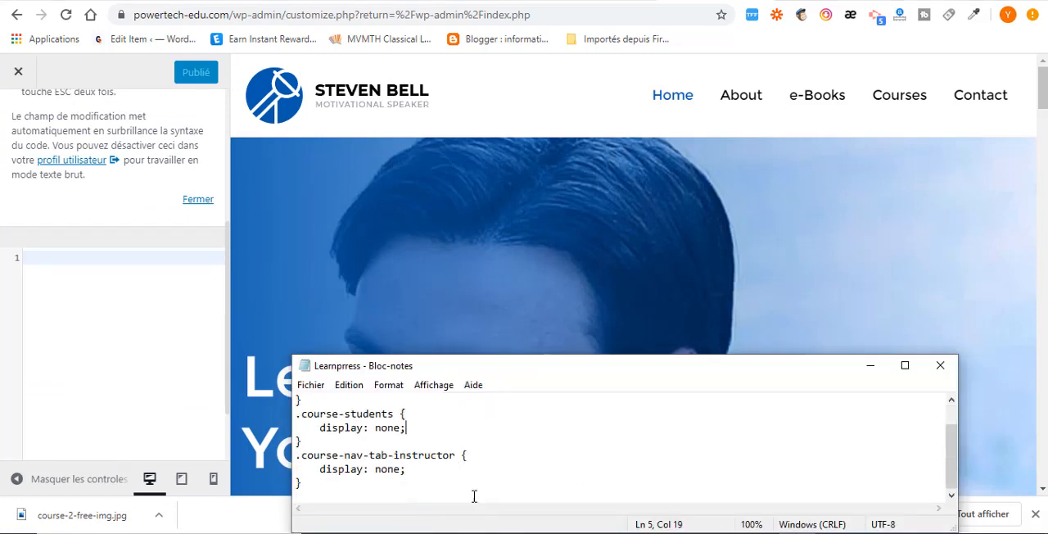
left_click_drag(356, 491, 303, 385)
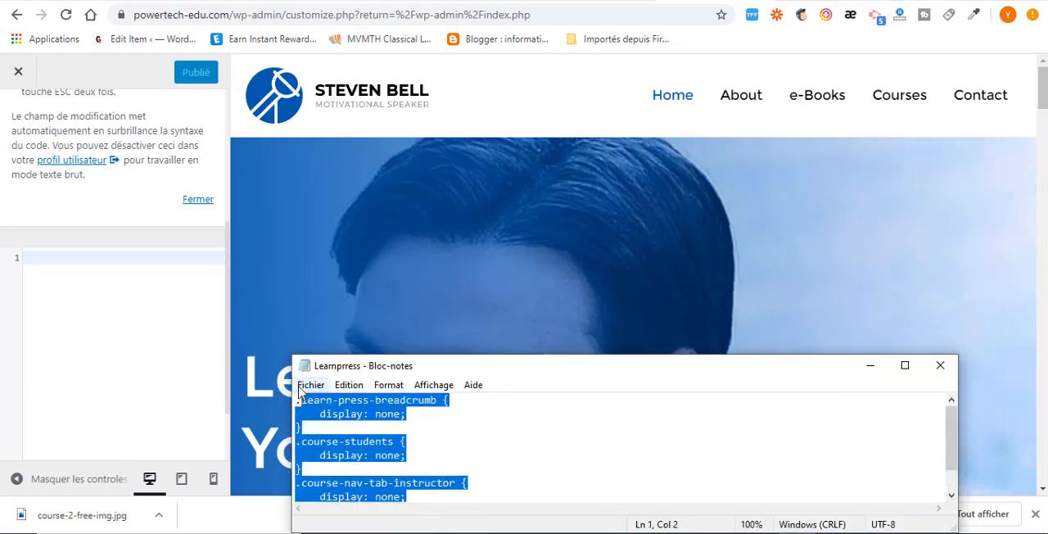
left_click_drag(740, 375, 775, 175)
left_click(427, 221)
key("ctrl+a")
right_click(374, 234)
left_click(410, 285)
Paste the CSS rules hiding .learn-press-breadcrumb, .course-students and .course-nav-tab-instructor into CSS additionnel and publish the customization.
left_click(87, 274)
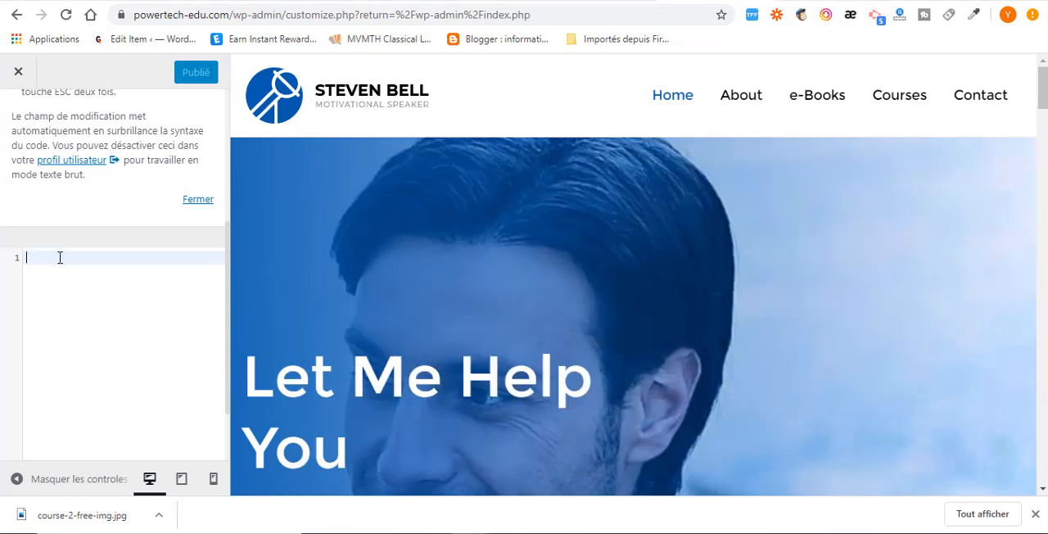
key("ctrl+v")
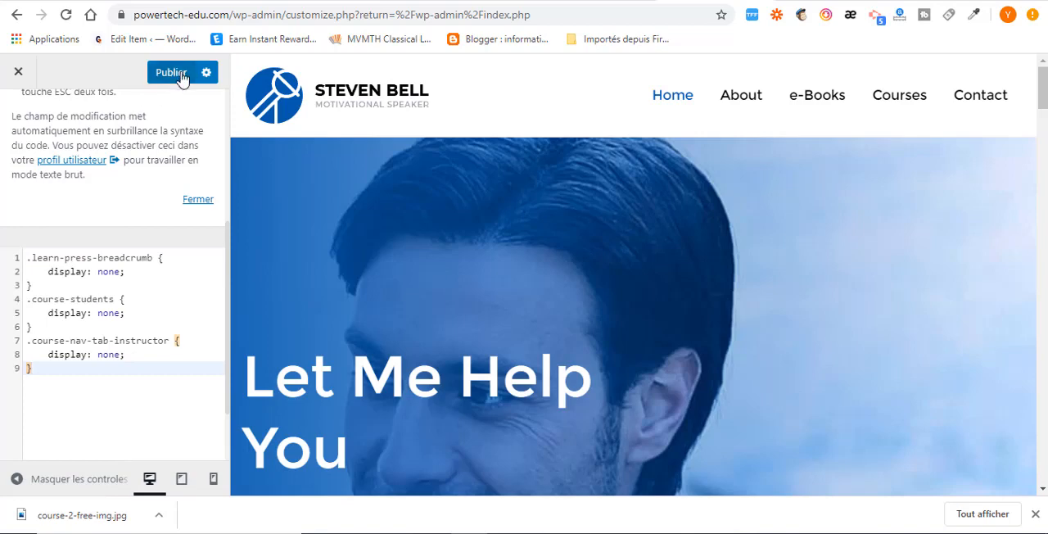
left_click(184, 79)
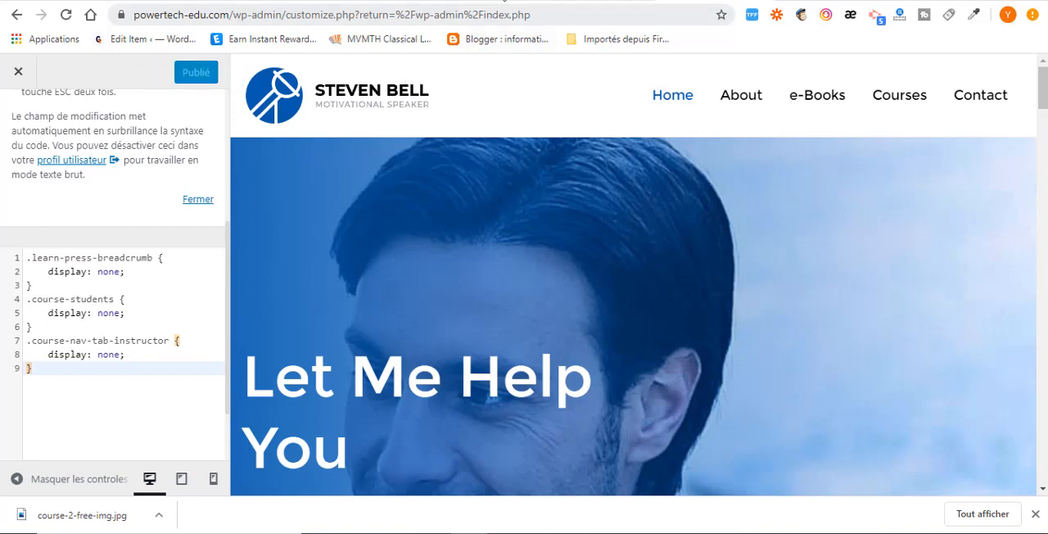
Reload the public course page and check its breadcrumb, student count and tabs against the new CSS.
left_click(496, 1)
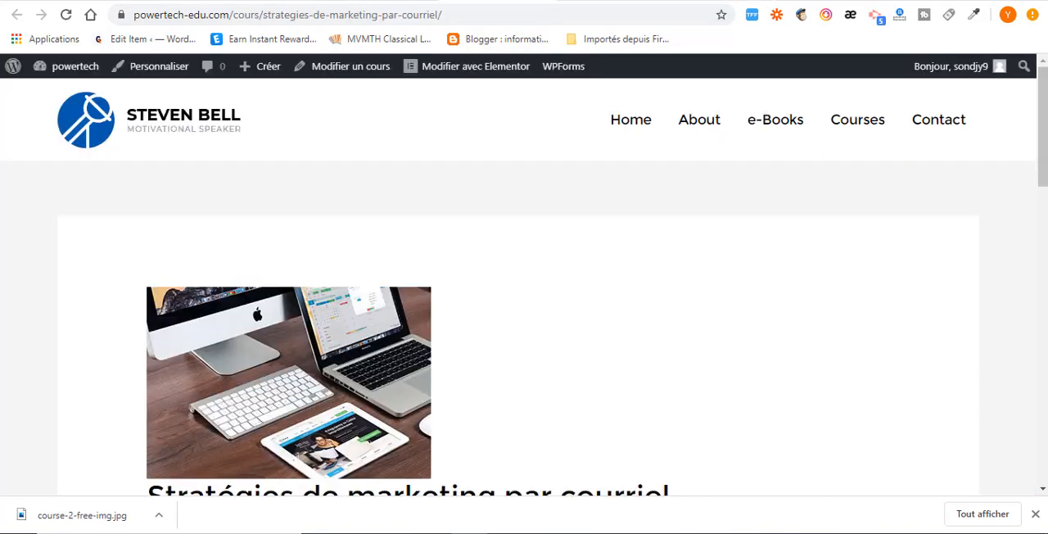
left_click(66, 14)
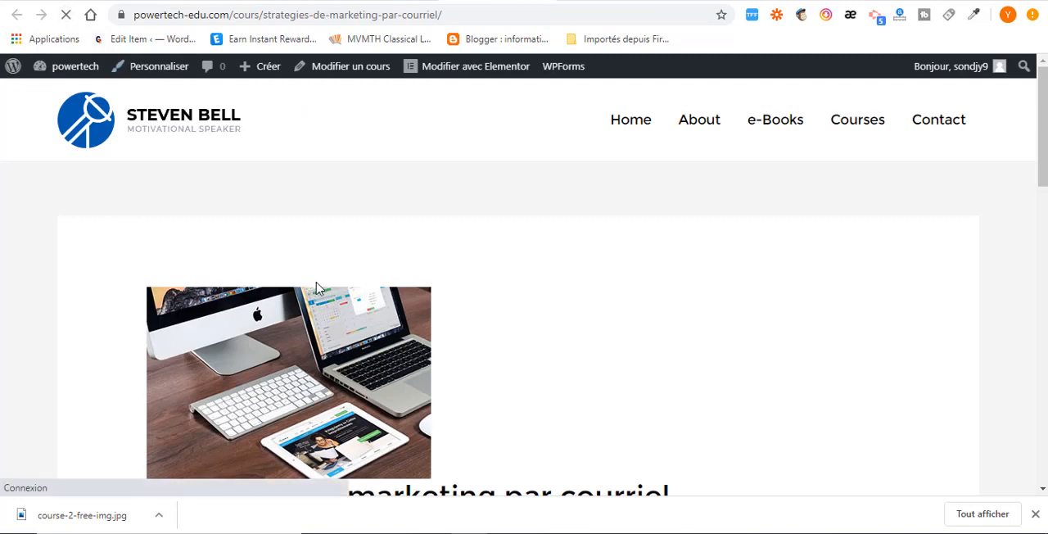
scroll(347, 281, "down", 5)
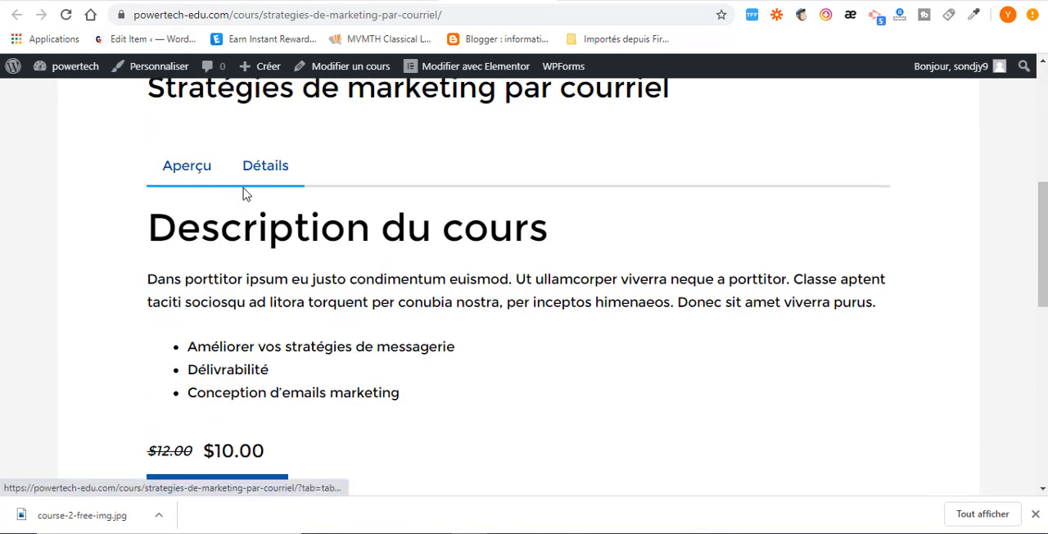
scroll(244, 192, "up", 1)
scroll(293, 298, "down", 2)
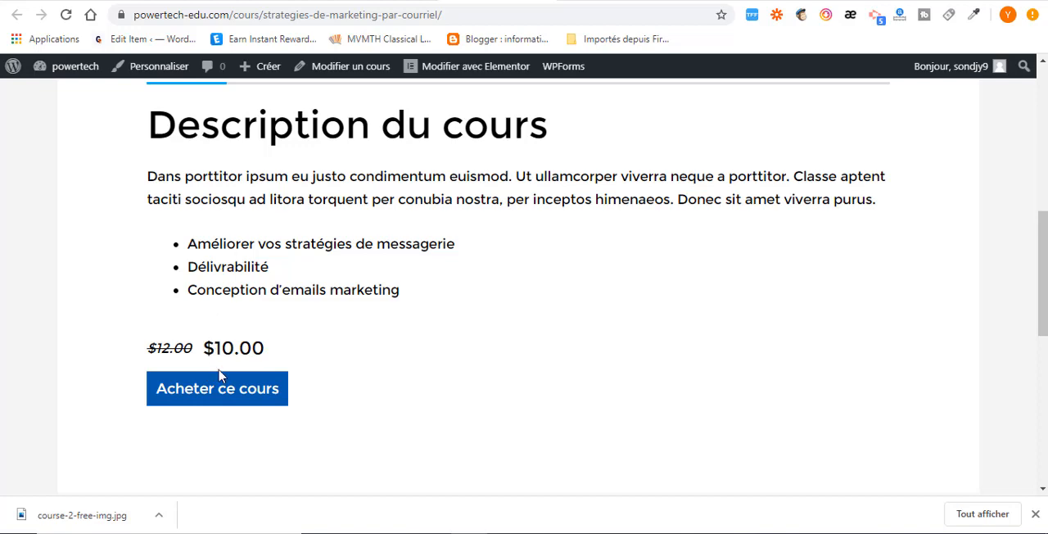
Start buying the course and examine the checkout page for the order details and payment methods.
left_click(213, 398)
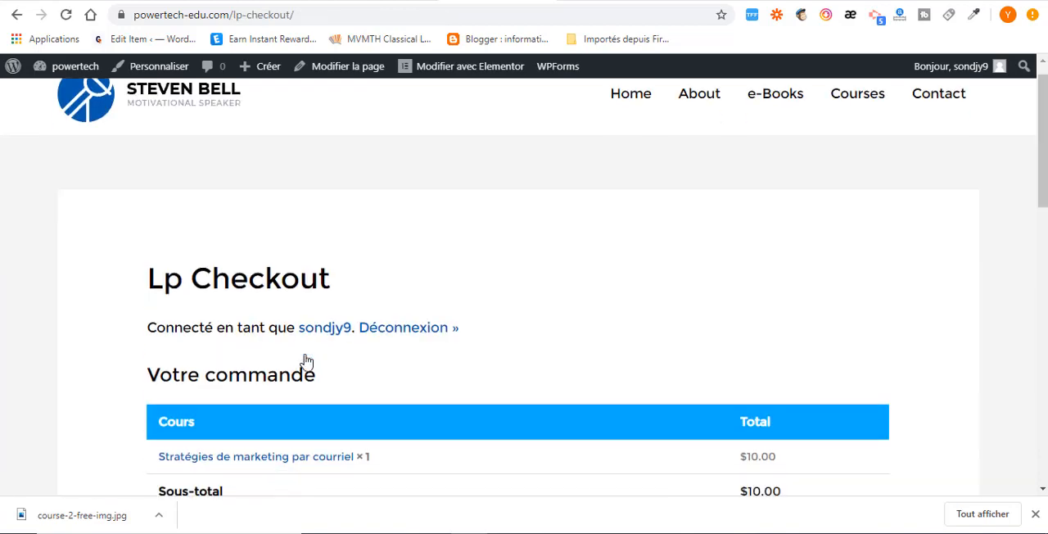
scroll(304, 358, "down", 2)
scroll(336, 295, "down", 3)
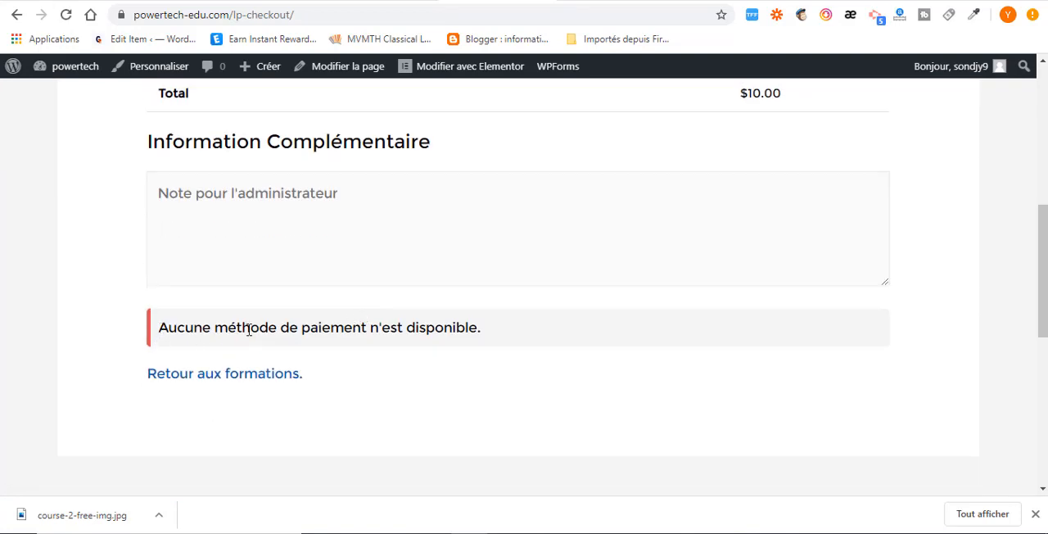
left_click_drag(159, 328, 508, 333)
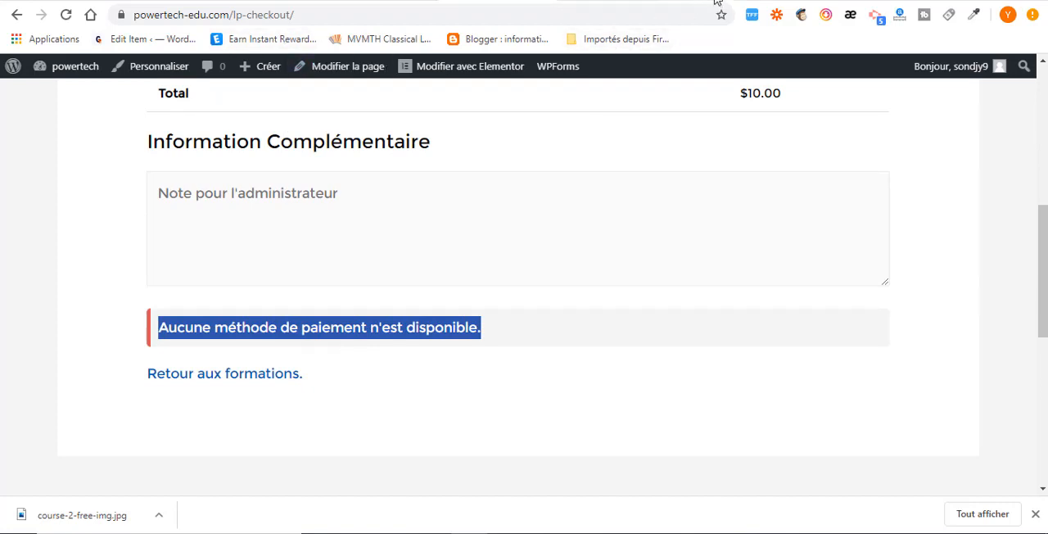
Enable Paypal as a payment method in the LearnPress Paiements settings and save the settings.
left_click(233, 2)
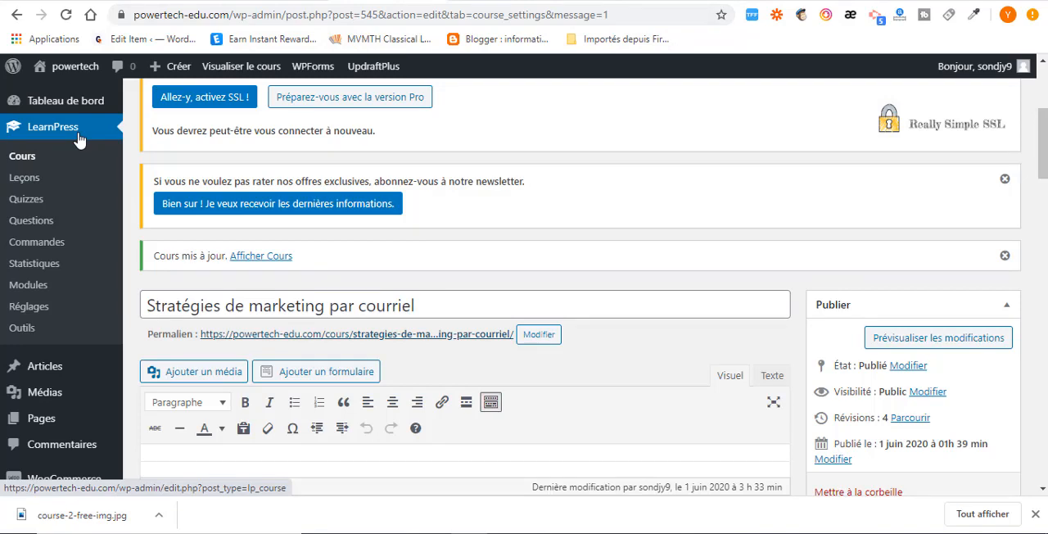
left_click(30, 313)
scroll(395, 303, "down", 4)
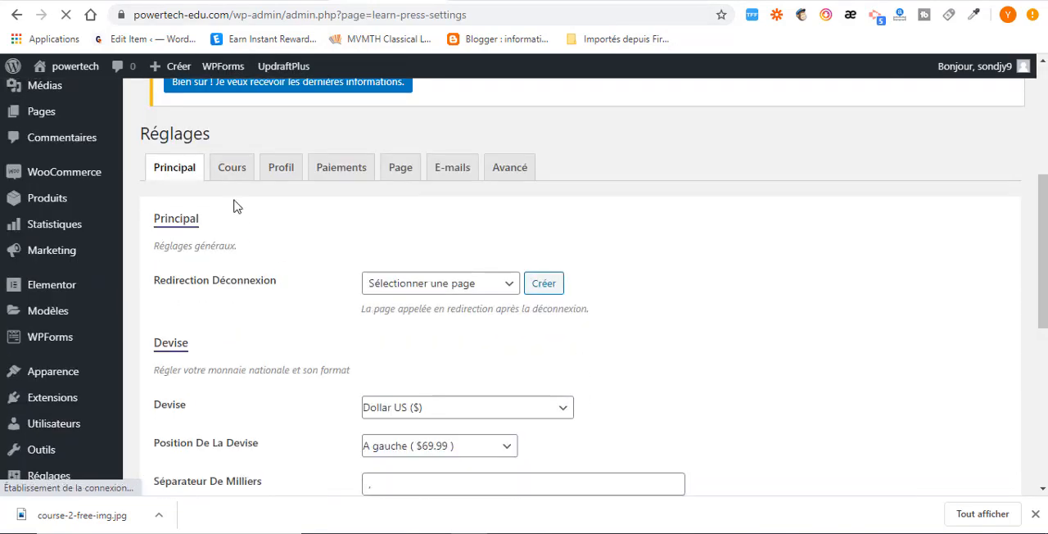
left_click(245, 176)
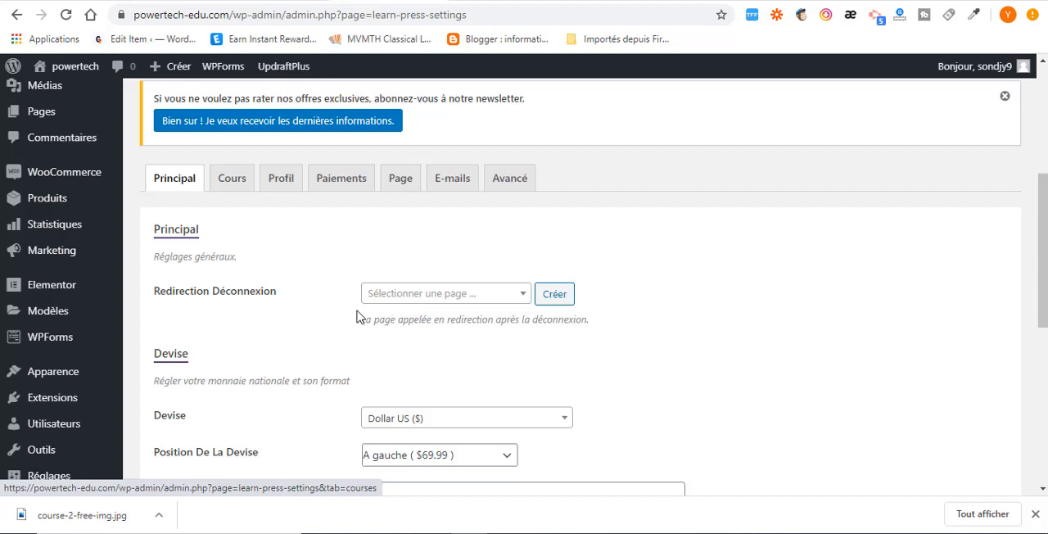
left_click(331, 188)
scroll(526, 372, "down", 8)
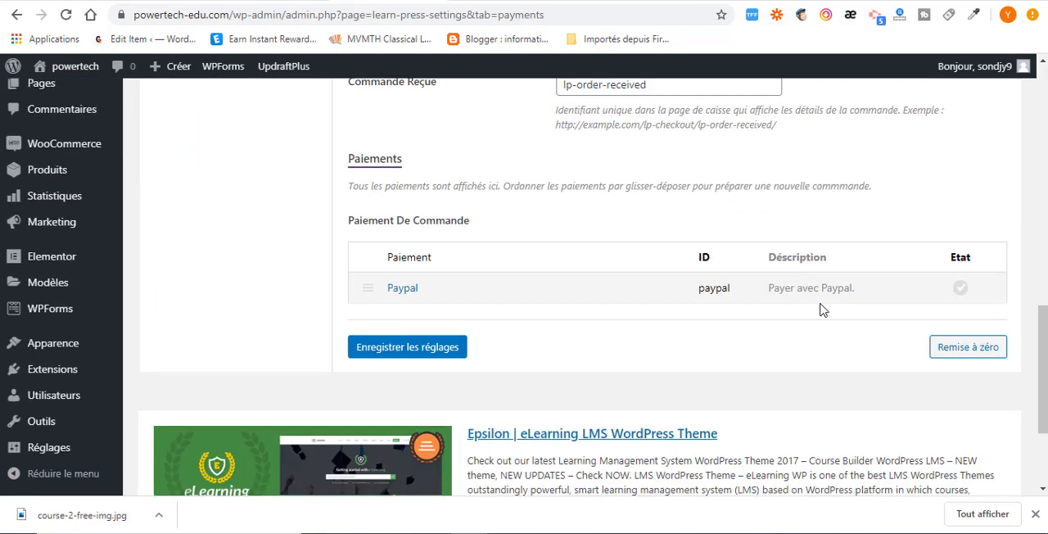
left_click(961, 291)
left_click(435, 352)
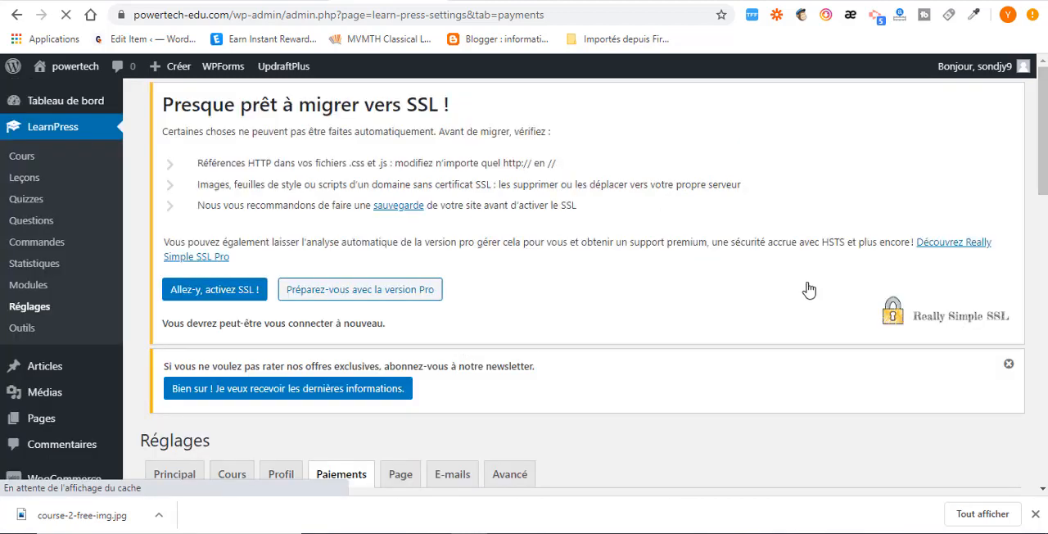
Open the Paypal payment method's own settings and bring its E-Mail Paypal field into view.
scroll(597, 300, "down", 3)
scroll(585, 352, "down", 10)
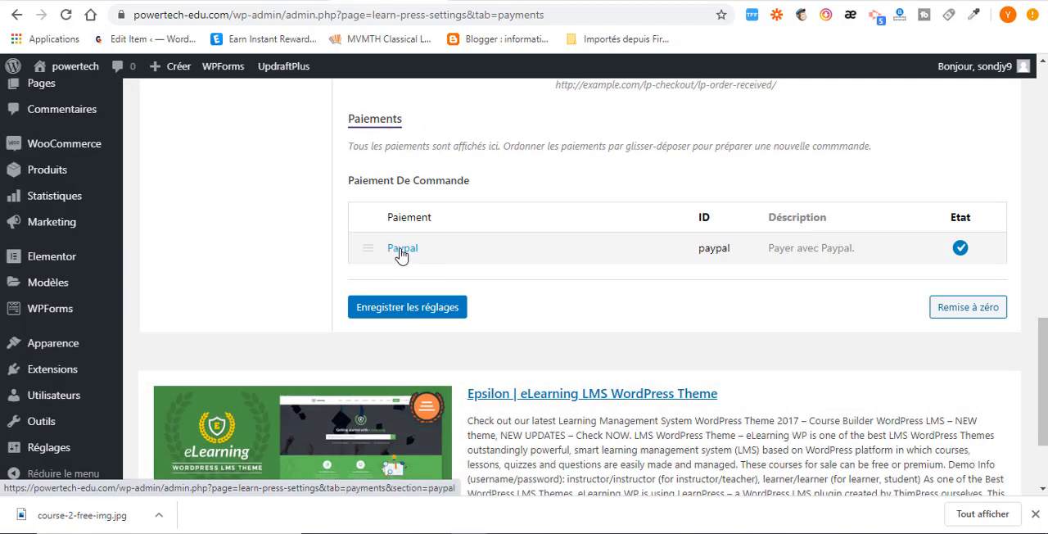
scroll(464, 262, "down", 5)
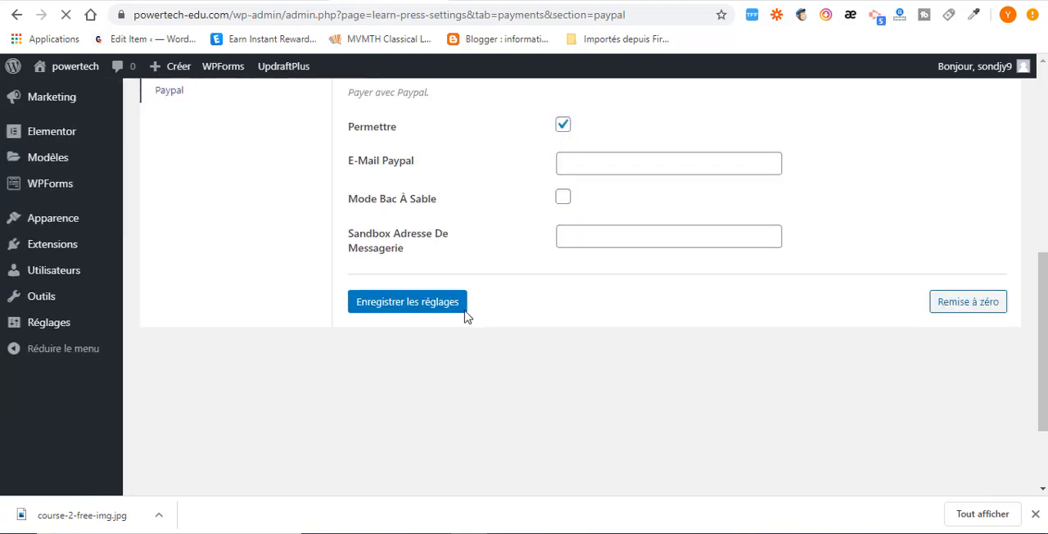
scroll(525, 320, "up", 3)
scroll(586, 378, "down", 1)
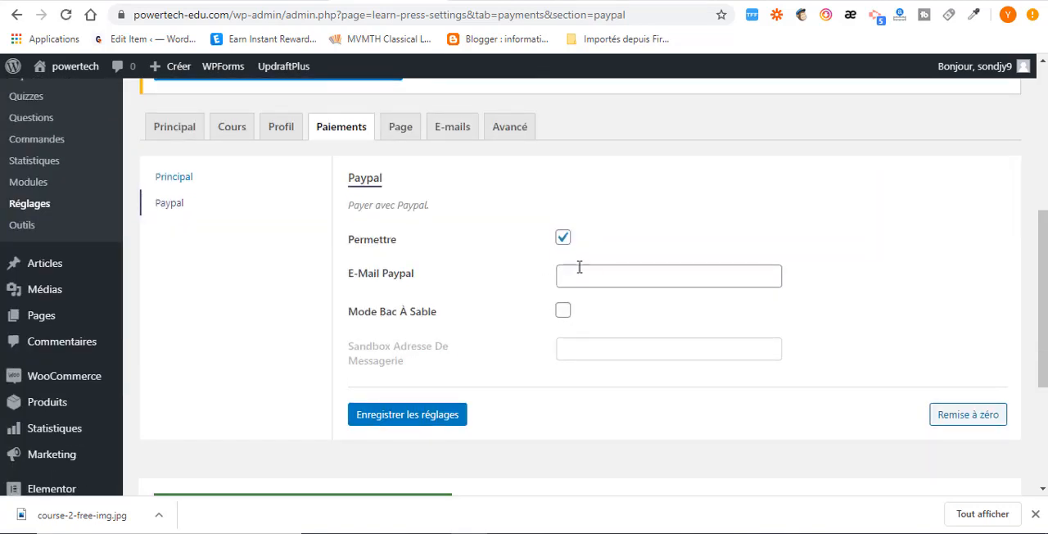
Fill in the Paypal e-mail with the saved account address and save the LearnPress payment settings.
left_click(580, 279)
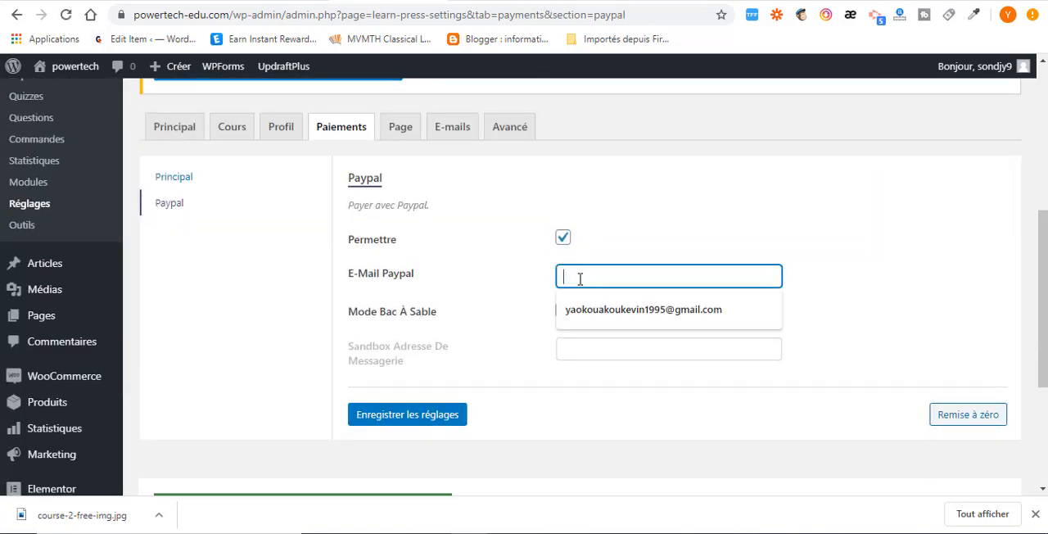
left_click(625, 318)
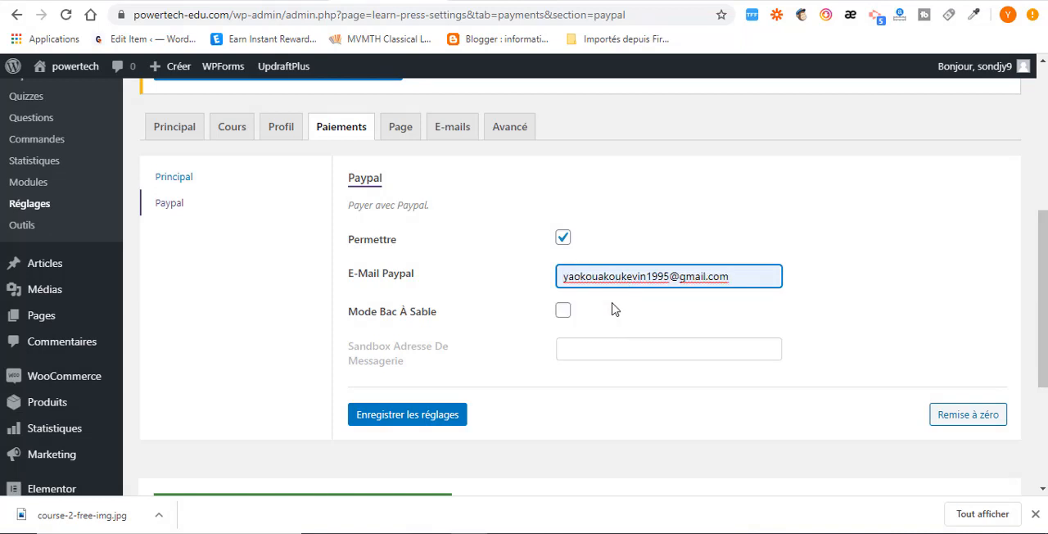
left_click(396, 423)
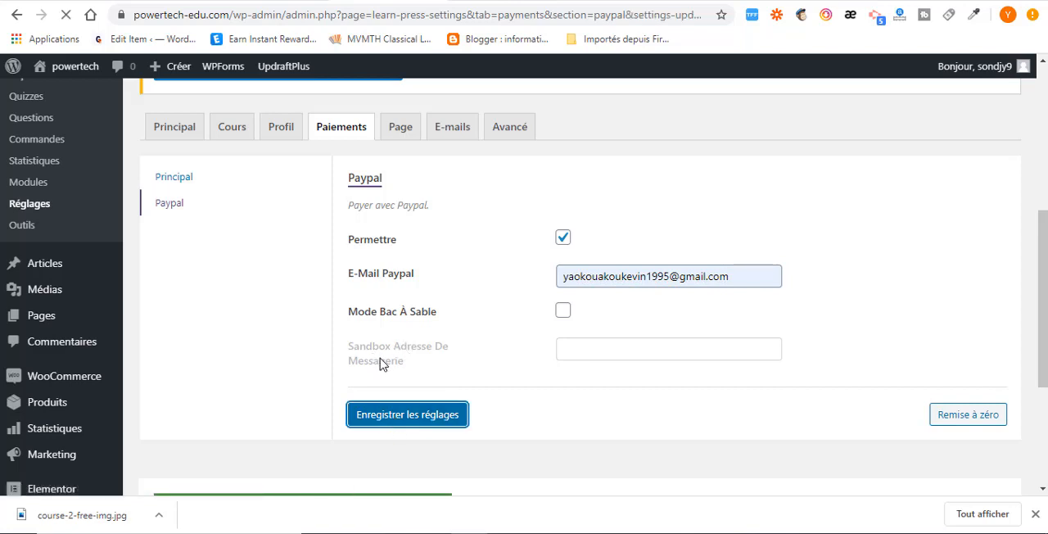
scroll(438, 367, "down", 7)
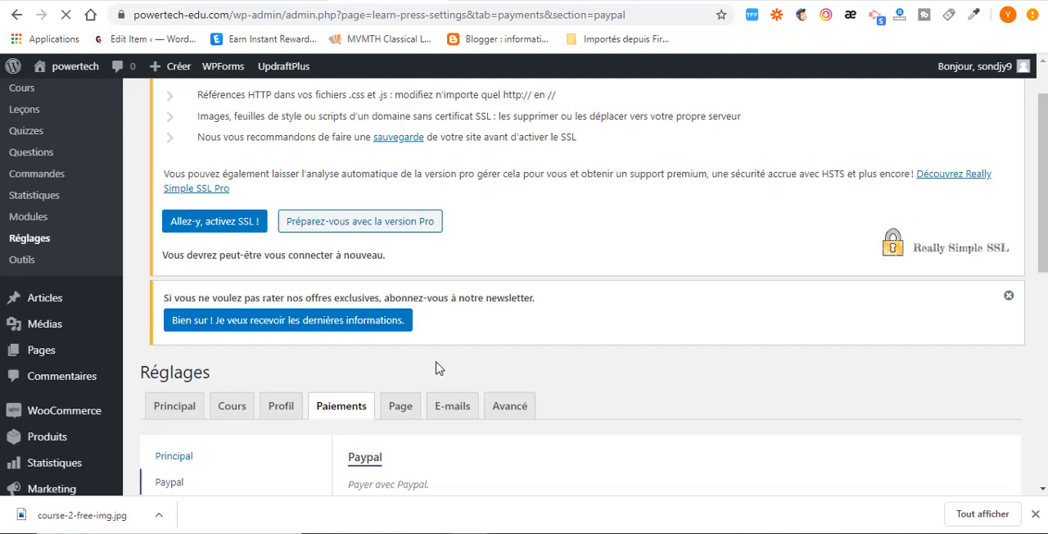
scroll(442, 348, "up", 3)
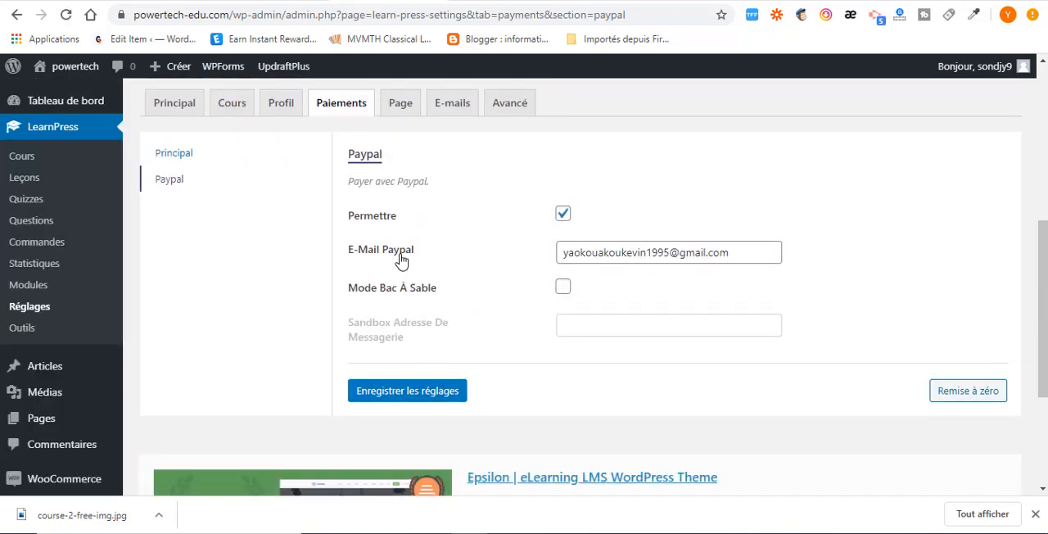
Reload the course checkout page, place the order with Paypal and inspect the PayPal payment page.
left_click(500, 0)
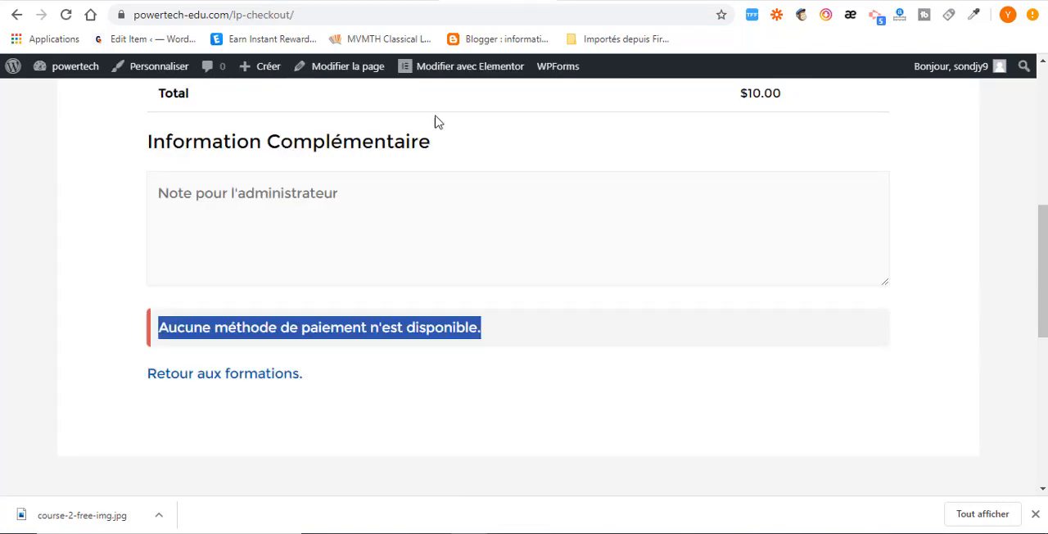
left_click(66, 14)
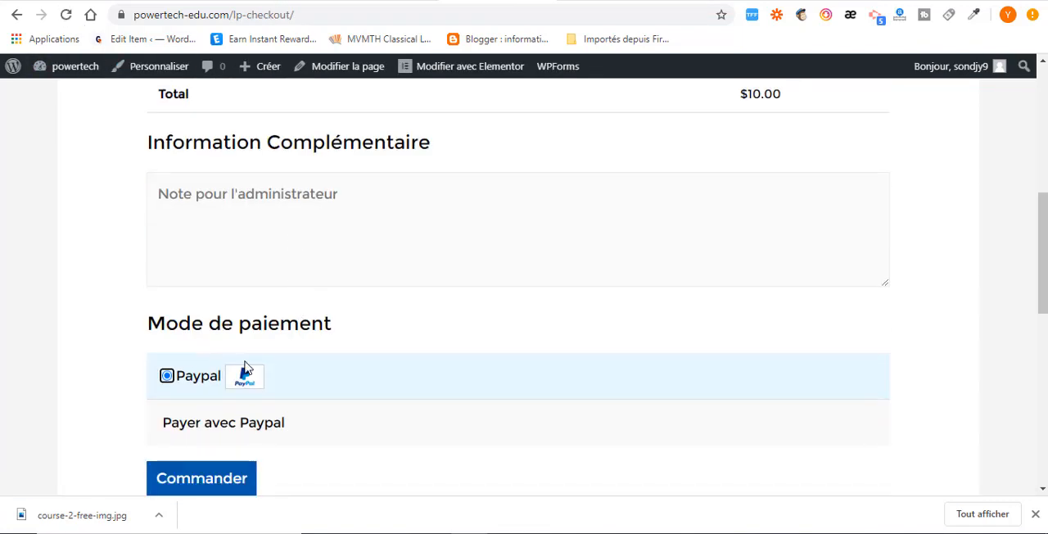
scroll(227, 409, "down", 2)
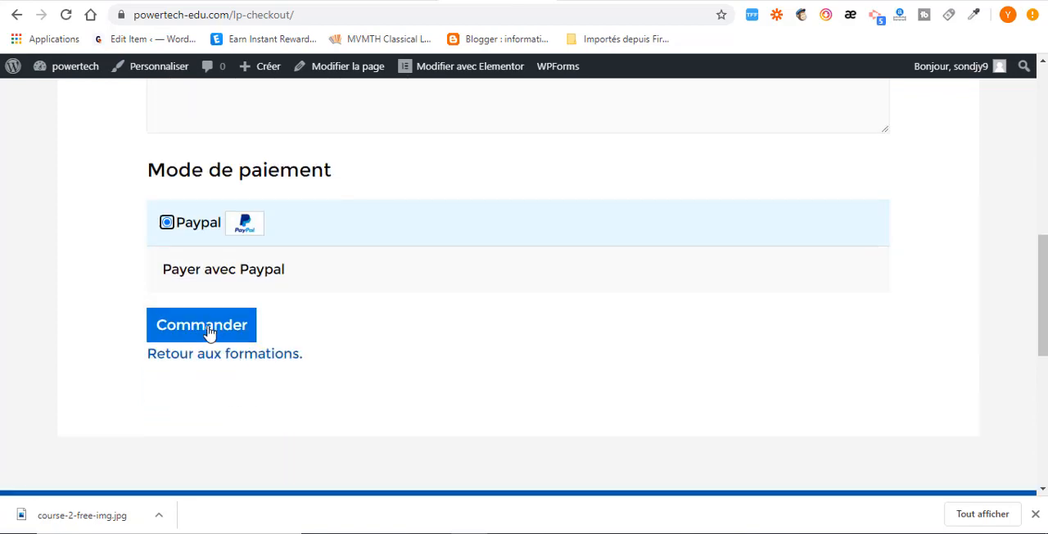
left_click(205, 326)
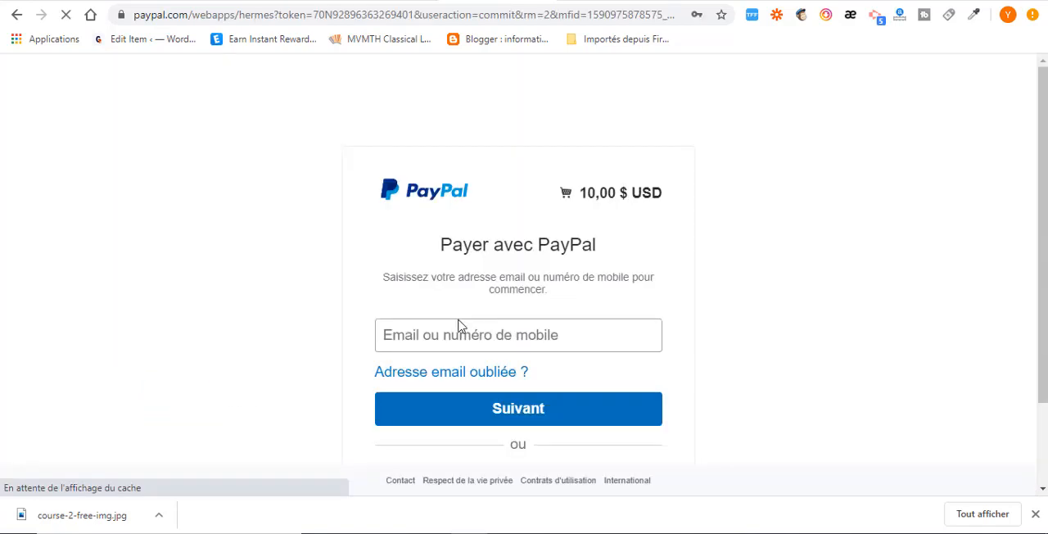
scroll(461, 329, "down", 2)
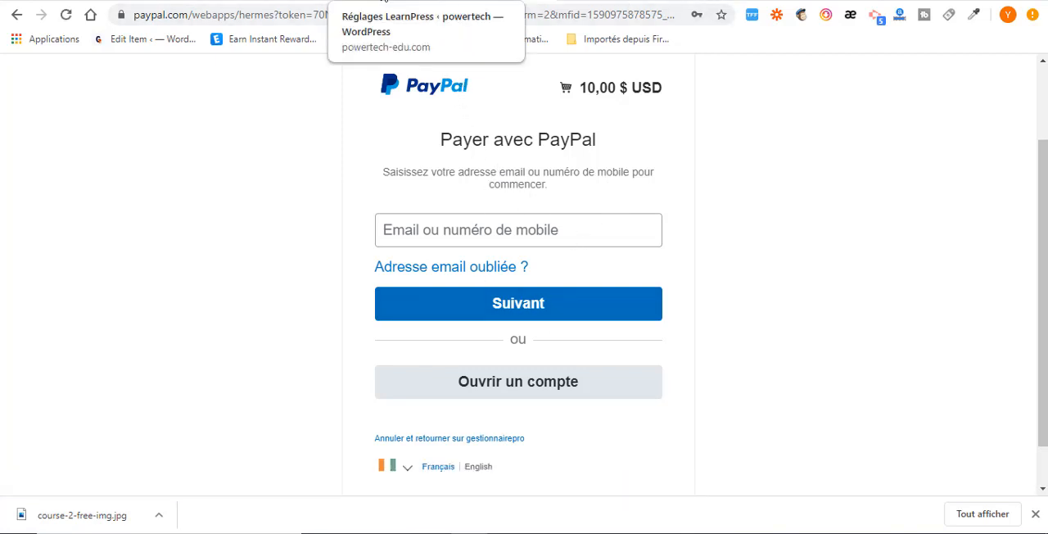
Return to the LearnPress settings, open the Modules page's Plus list and examine the premium add-ons.
left_click(368, 1)
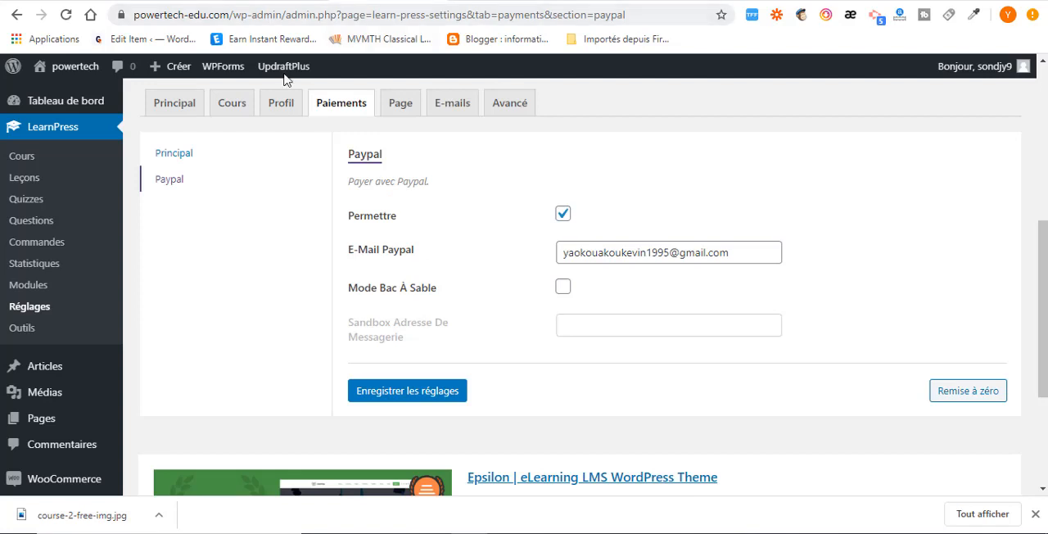
left_click(33, 293)
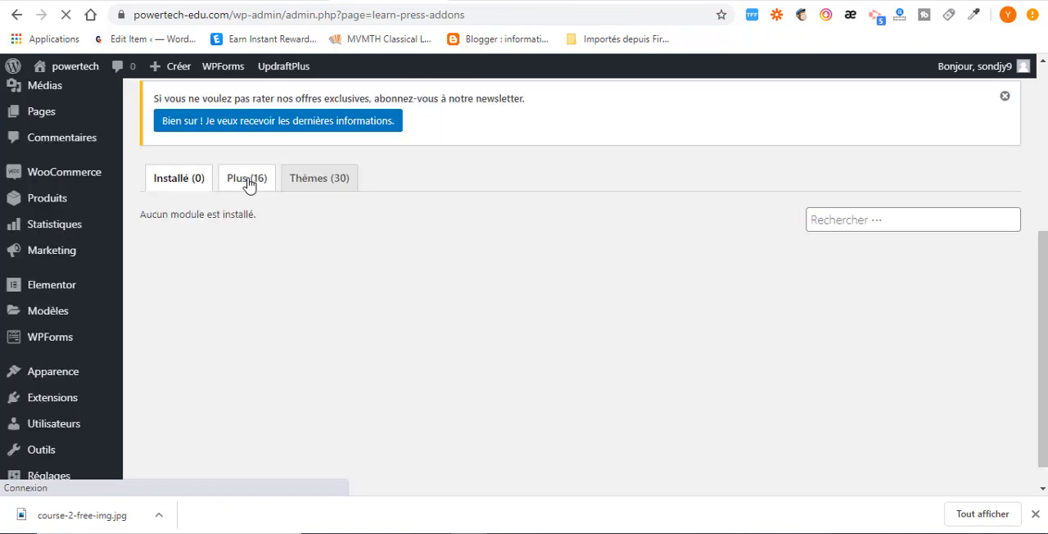
left_click(247, 180)
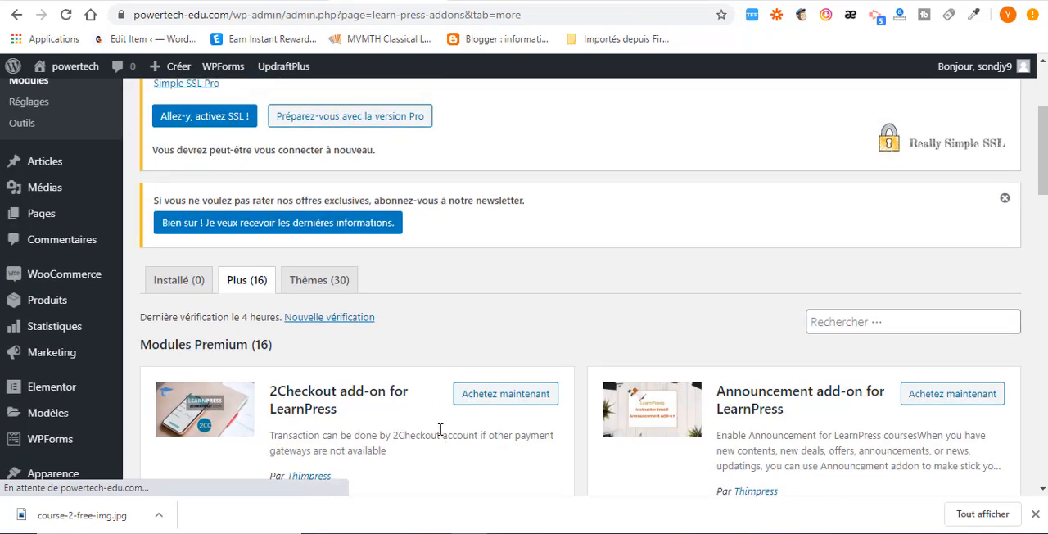
scroll(440, 426, "down", 3)
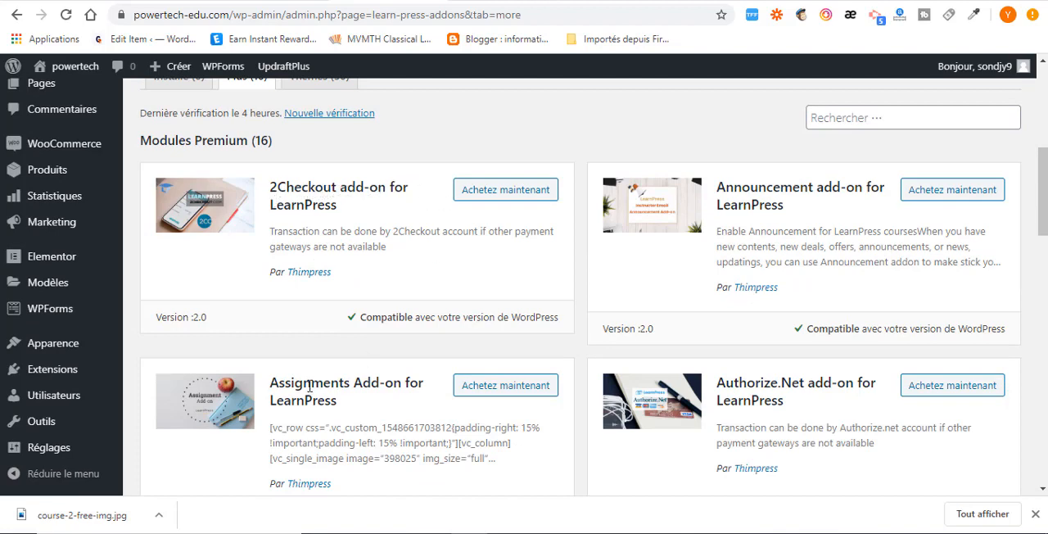
scroll(309, 387, "down", 2)
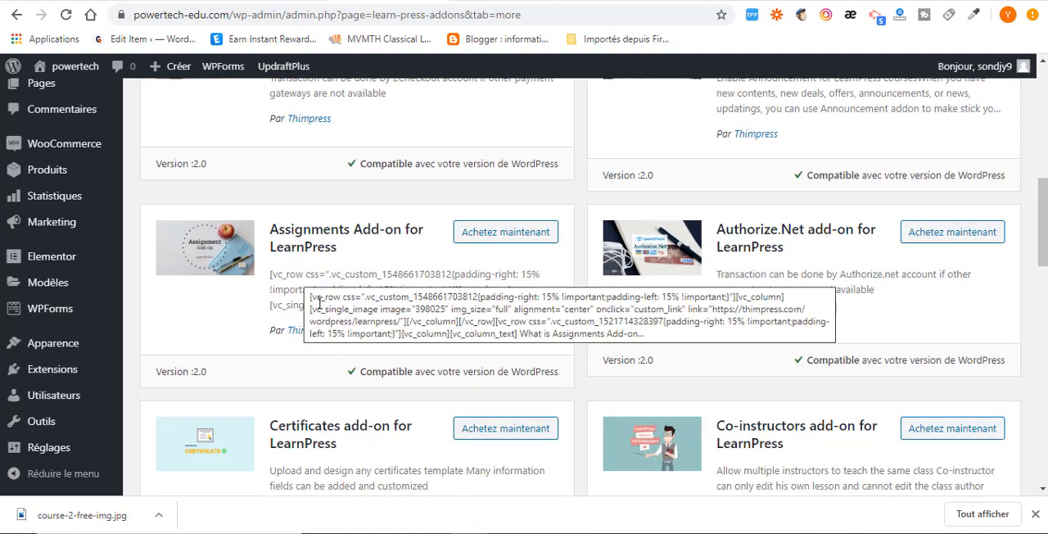
scroll(316, 402, "down", 1)
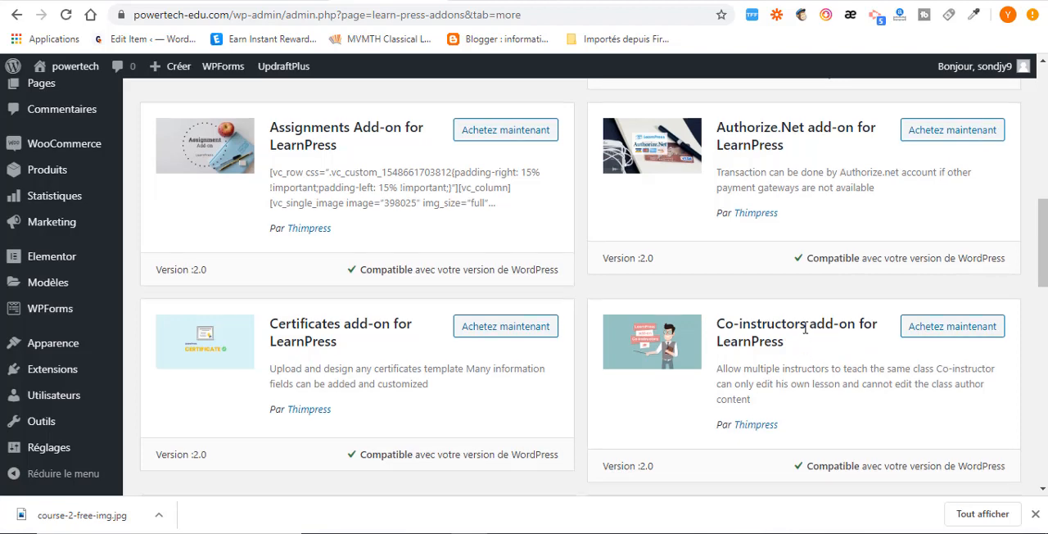
scroll(805, 336, "up", 2)
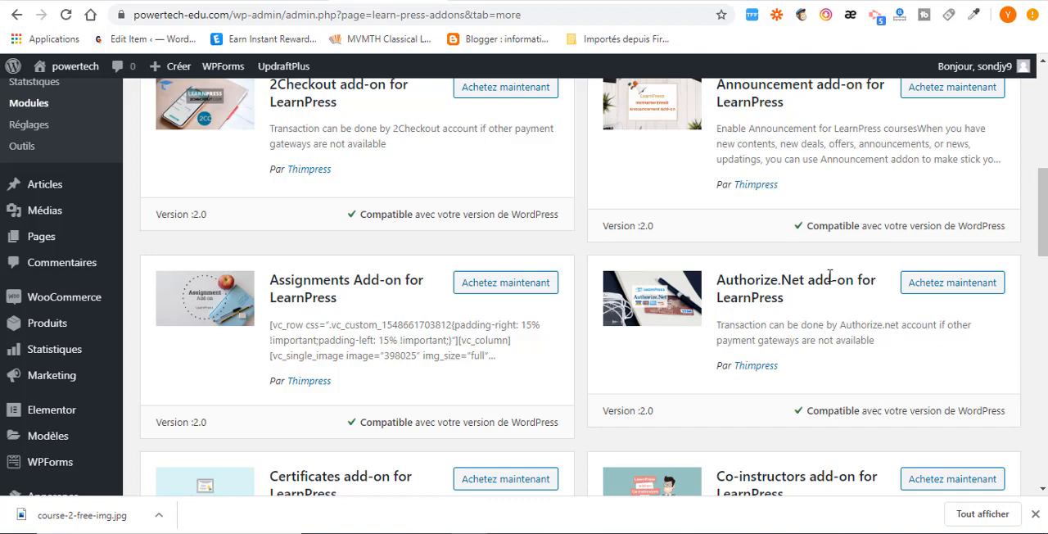
scroll(778, 320, "up", 2)
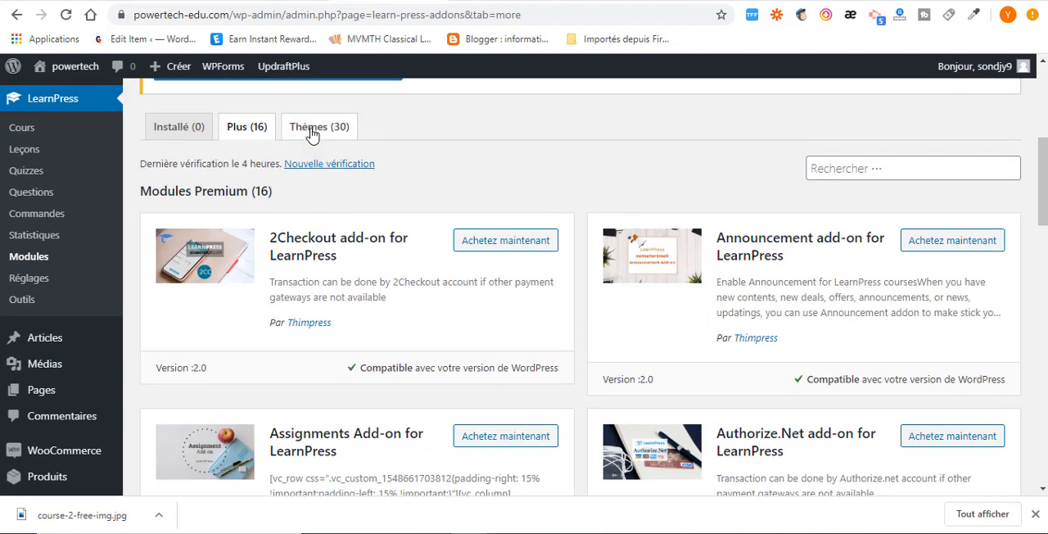
Open the LearnPress orders list and check the student, purchased course, total and payment status.
left_click(312, 130)
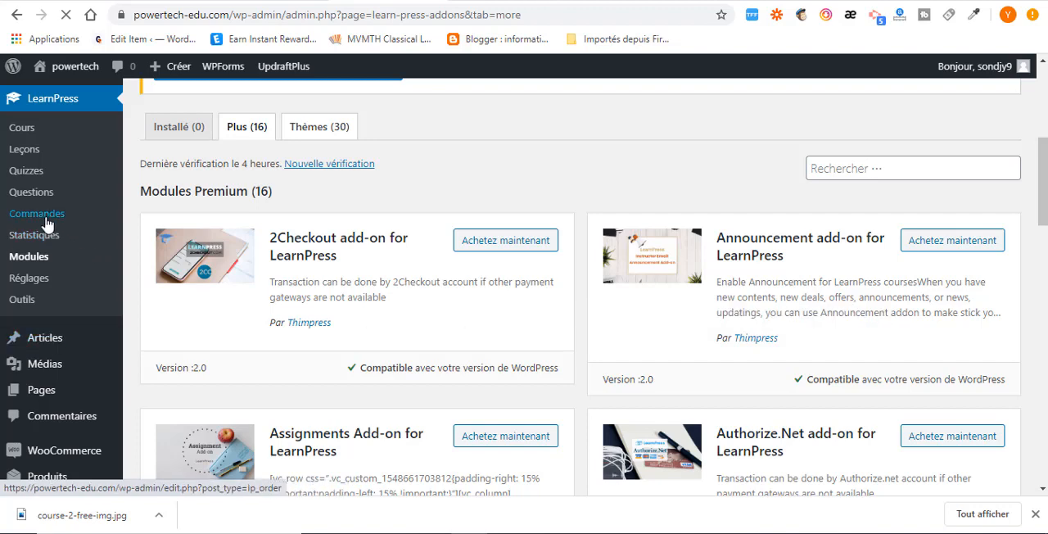
scroll(324, 276, "down", 1)
scroll(324, 276, "down", 3)
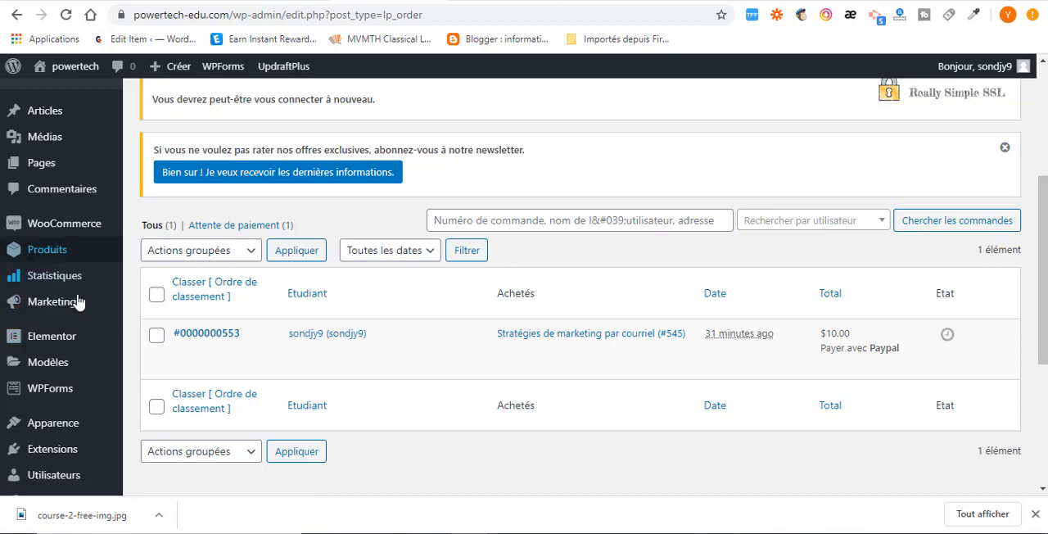
Search the installable WordPress extensions for "learnpress" and examine the offered LearnPress add-ons.
mouse_move(51, 347)
scroll(51, 348, "down", 3)
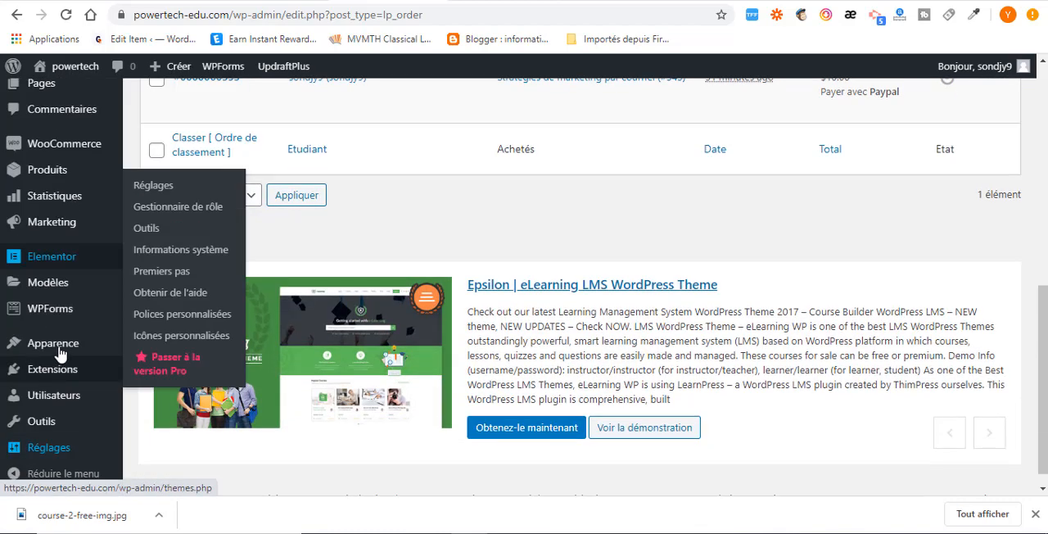
mouse_move(64, 373)
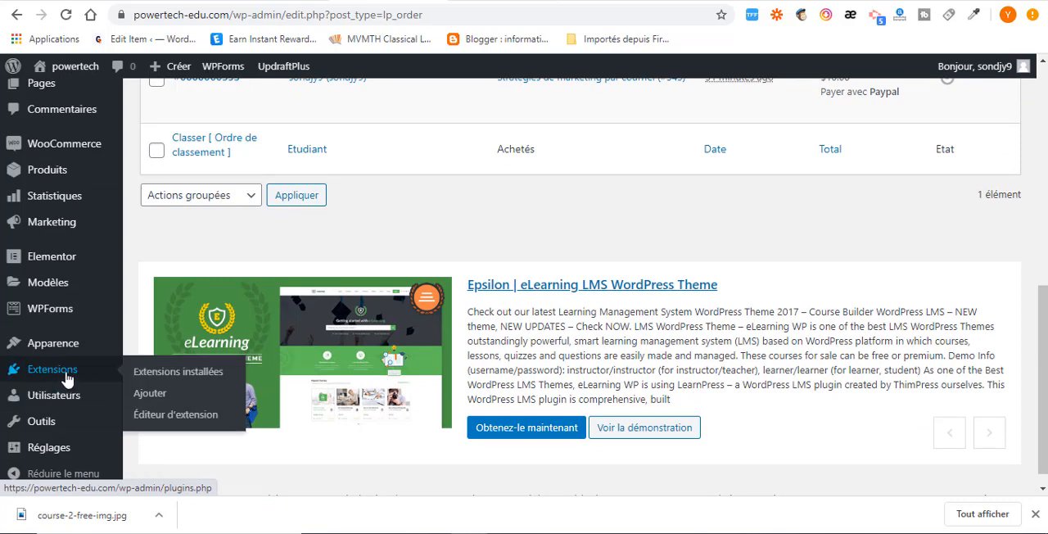
left_click(148, 394)
left_click(820, 285)
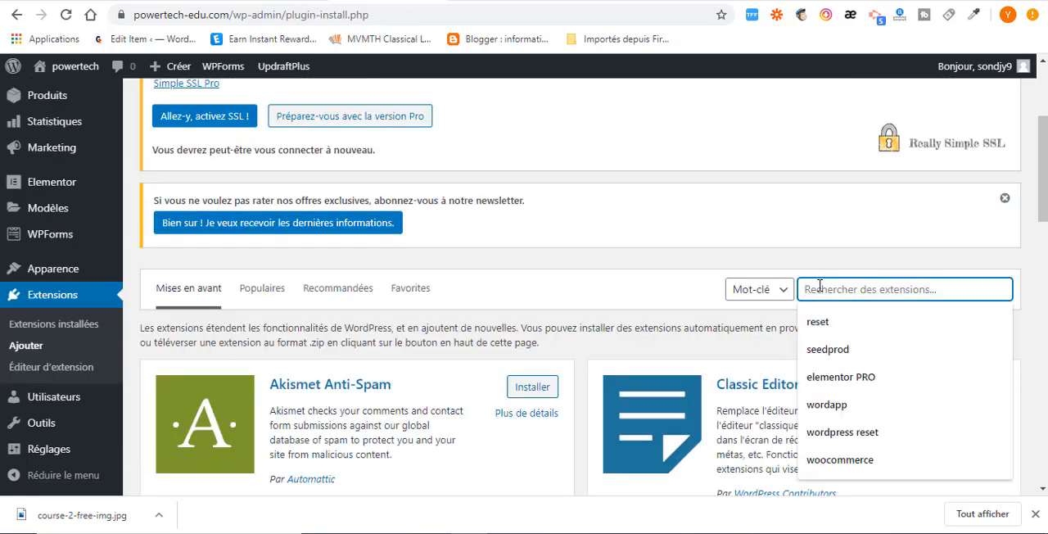
type("learnpress")
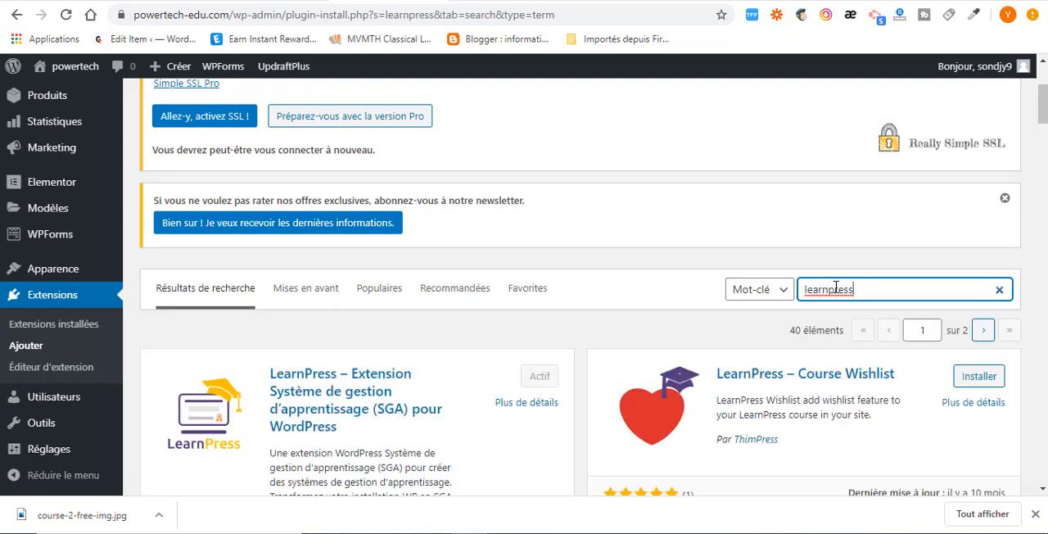
scroll(700, 283, "down", 2)
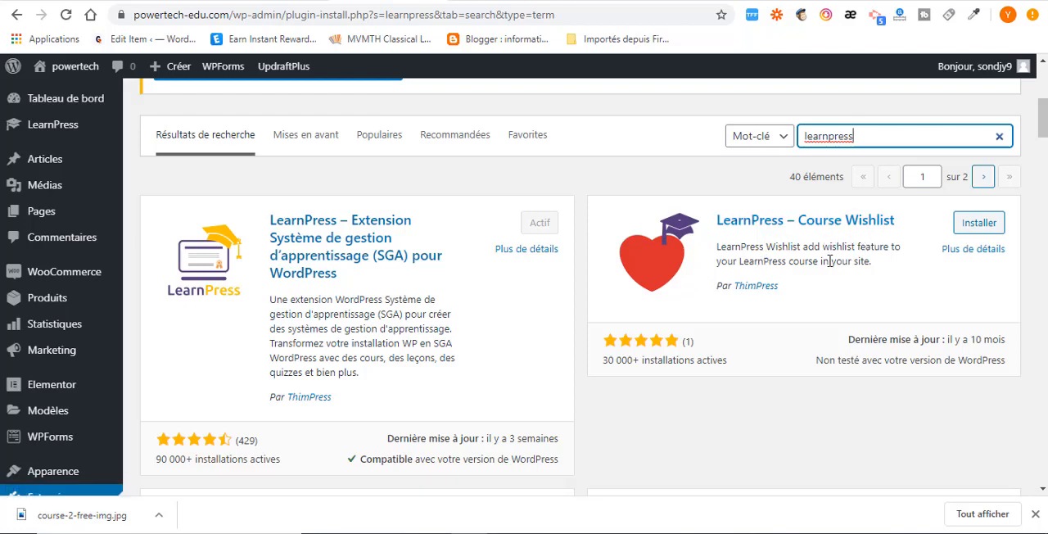
scroll(538, 355, "down", 3)
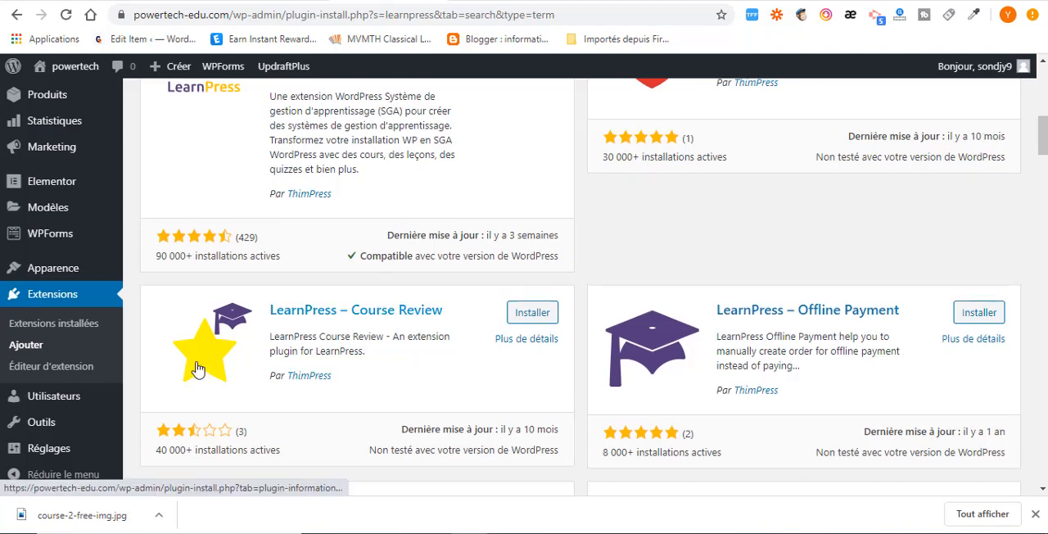
scroll(135, 352, "up", 3)
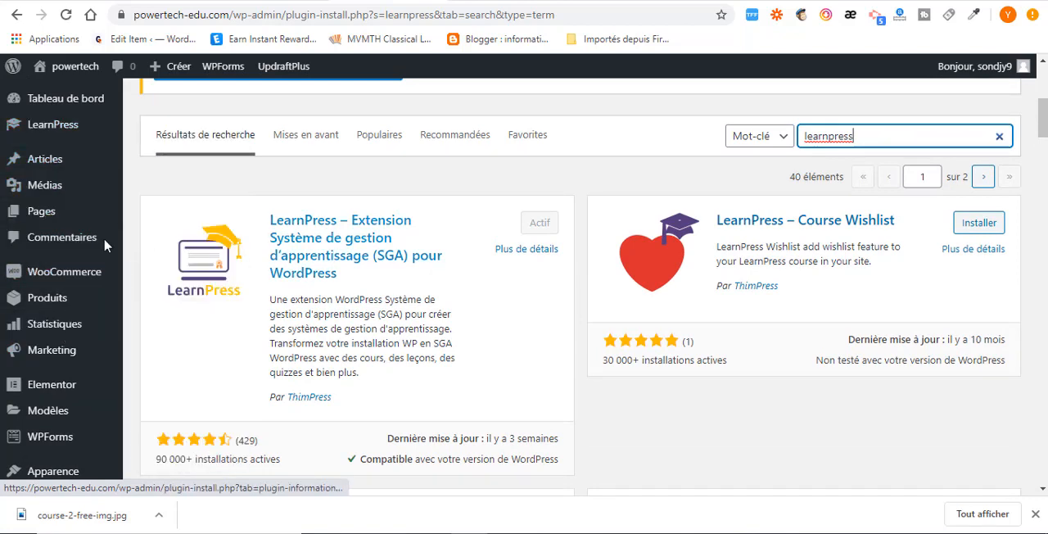
Open the site's navigation menu editor and select the Cours page among the pages available to add.
mouse_move(60, 298)
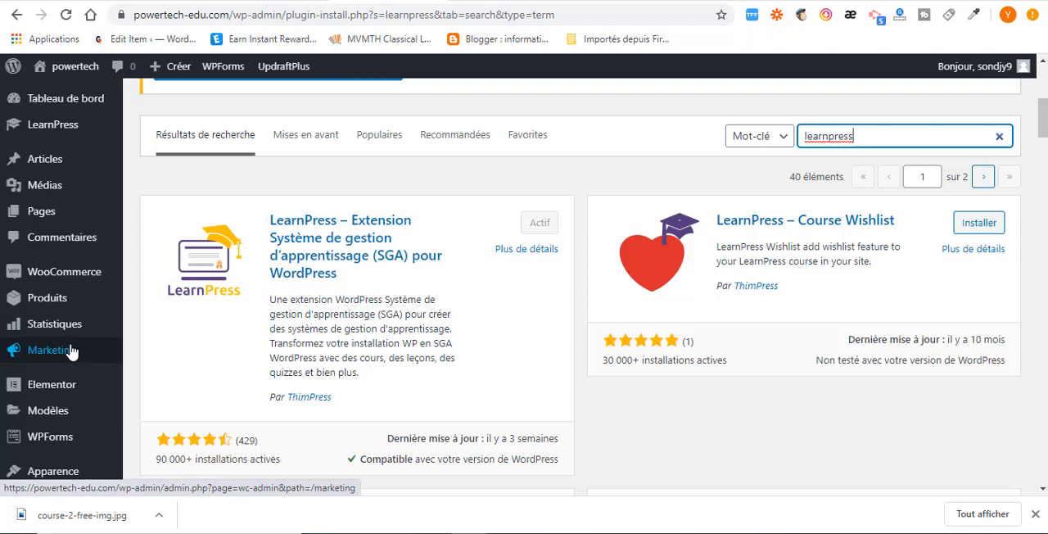
mouse_move(50, 192)
scroll(53, 200, "up", 2)
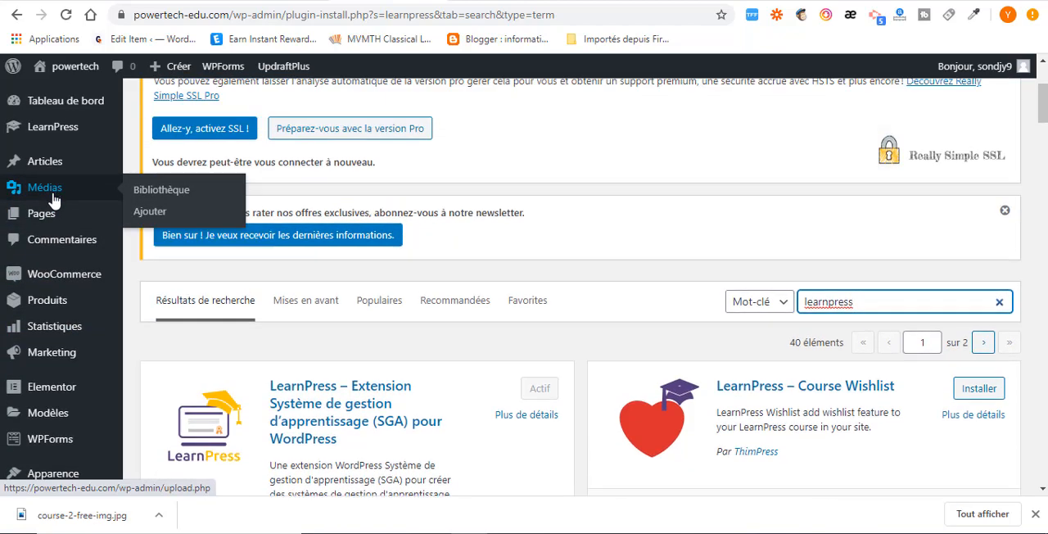
scroll(65, 360, "down", 1)
mouse_move(82, 372)
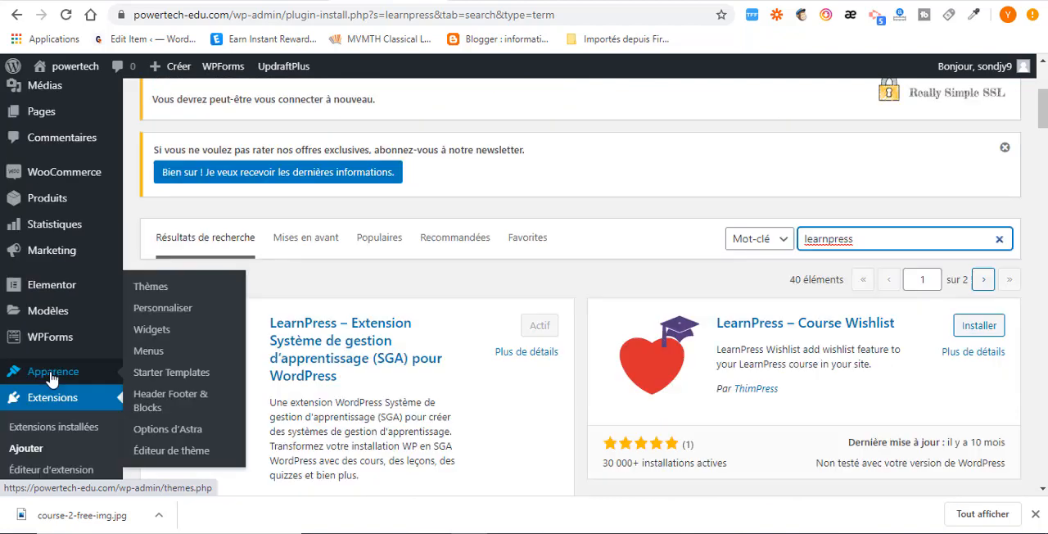
left_click(146, 352)
scroll(234, 264, "down", 4)
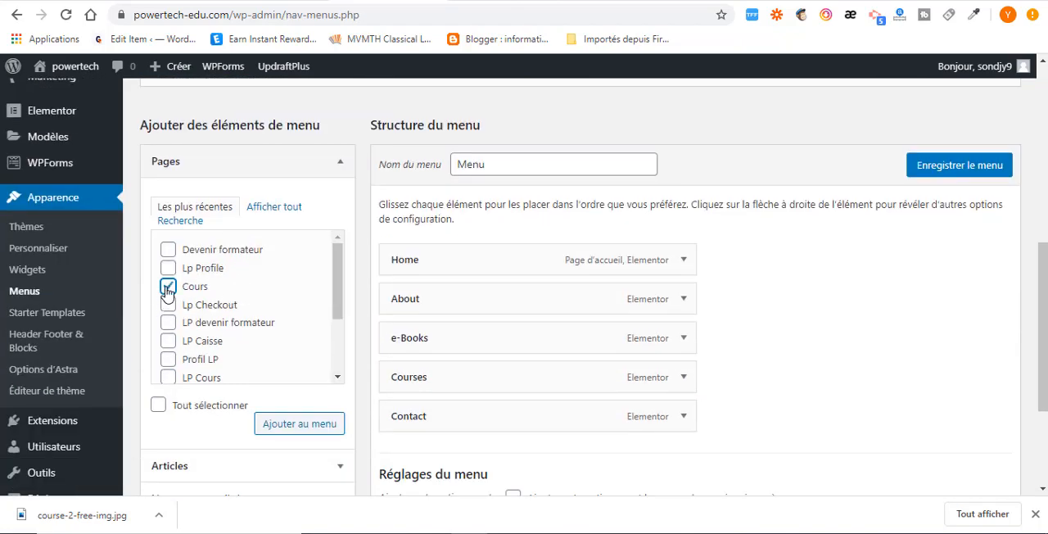
left_click(168, 324)
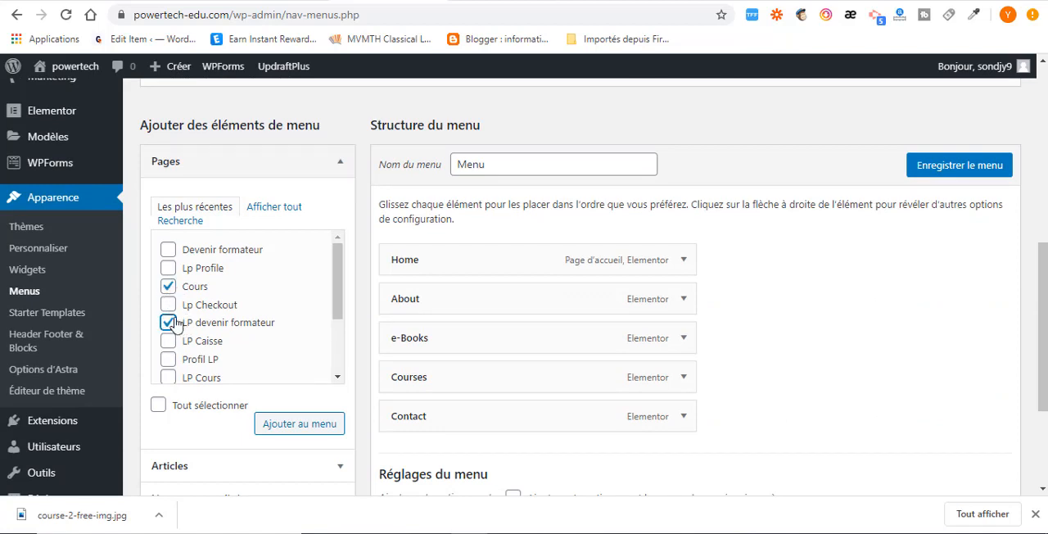
left_click(169, 321)
left_click(169, 319)
left_click(168, 306)
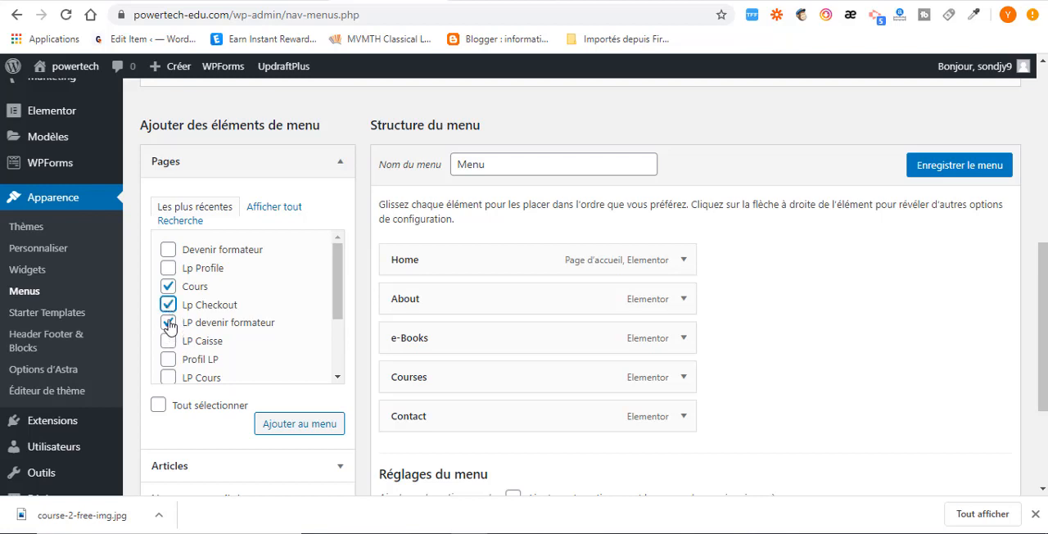
left_click(170, 324)
left_click(169, 306)
left_click(170, 326)
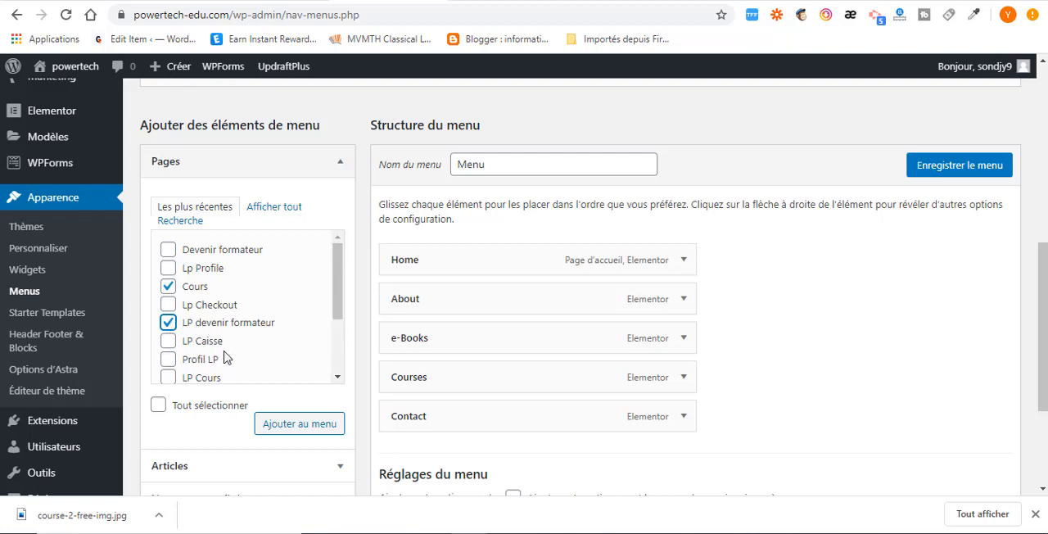
scroll(170, 360, "down", 2)
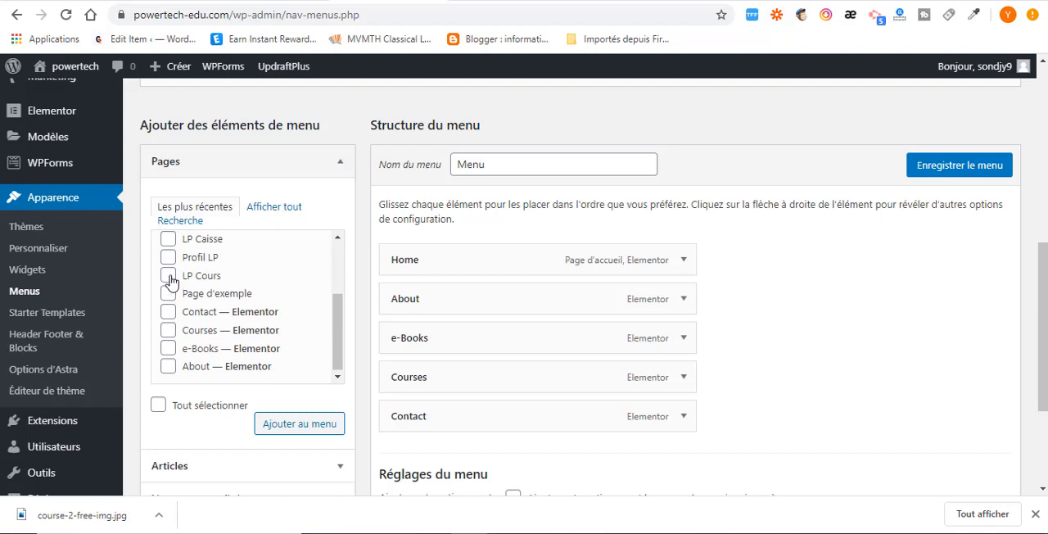
scroll(168, 286, "up", 1)
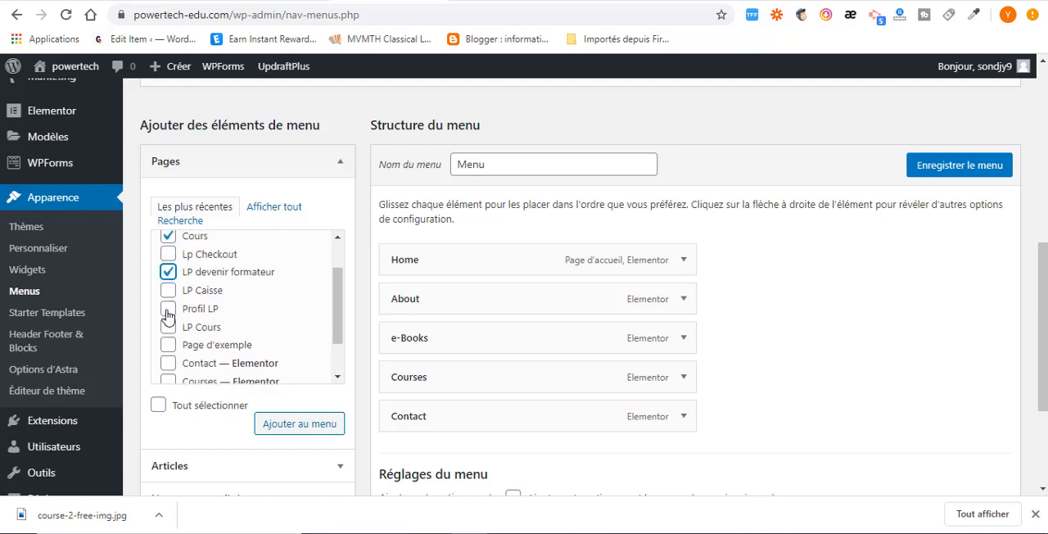
left_click(168, 309)
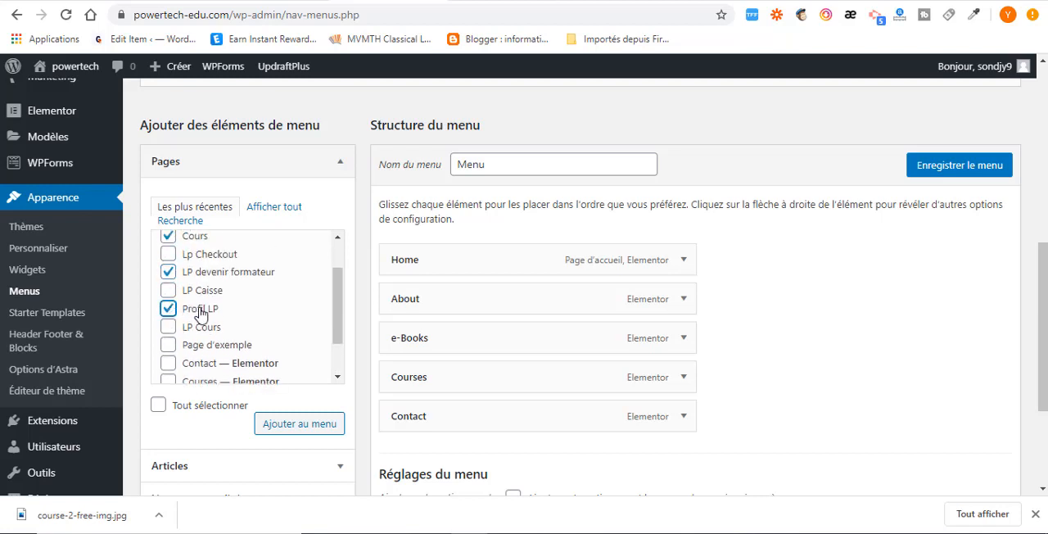
scroll(245, 328, "down", 1)
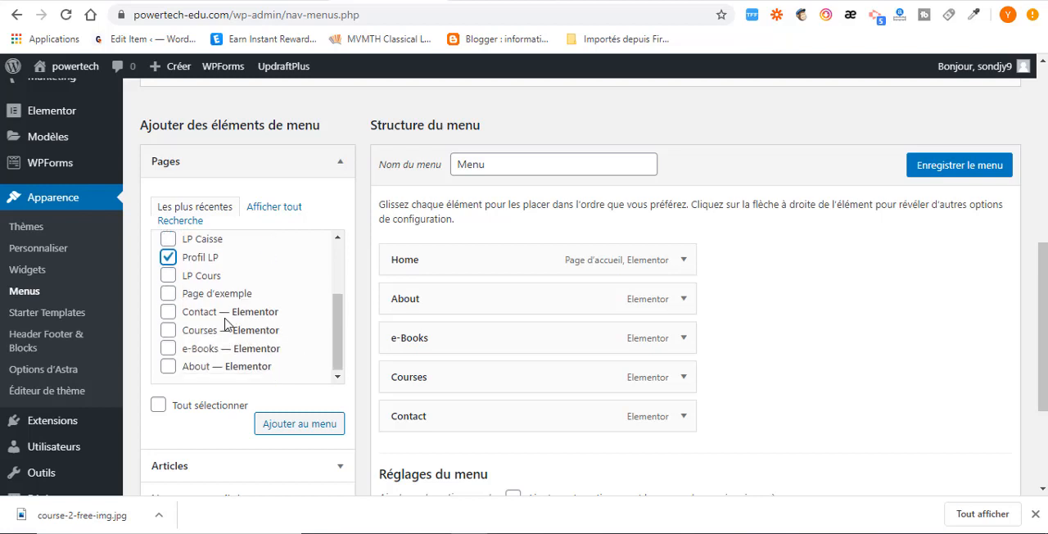
scroll(230, 324, "up", 2)
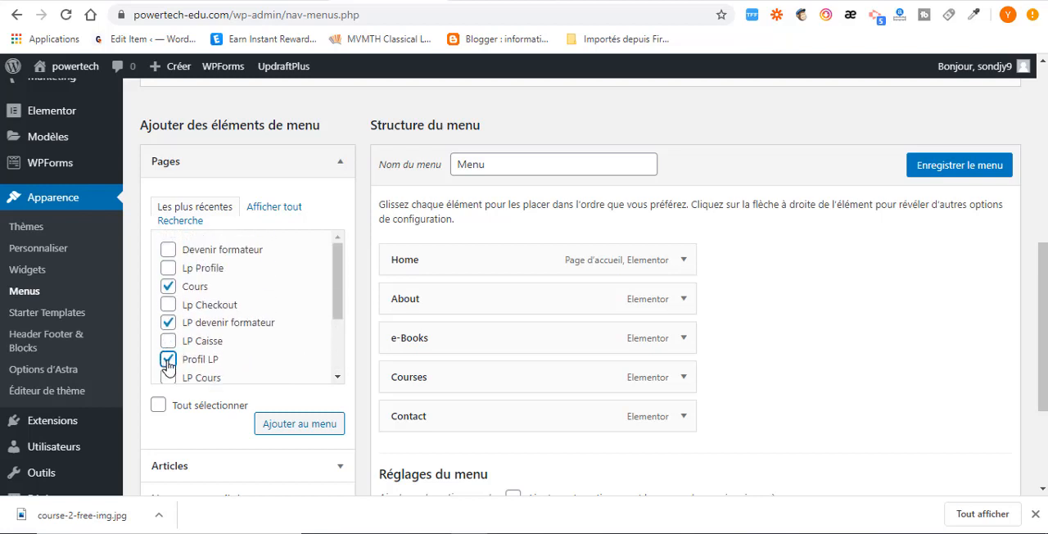
left_click(168, 360)
left_click(167, 324)
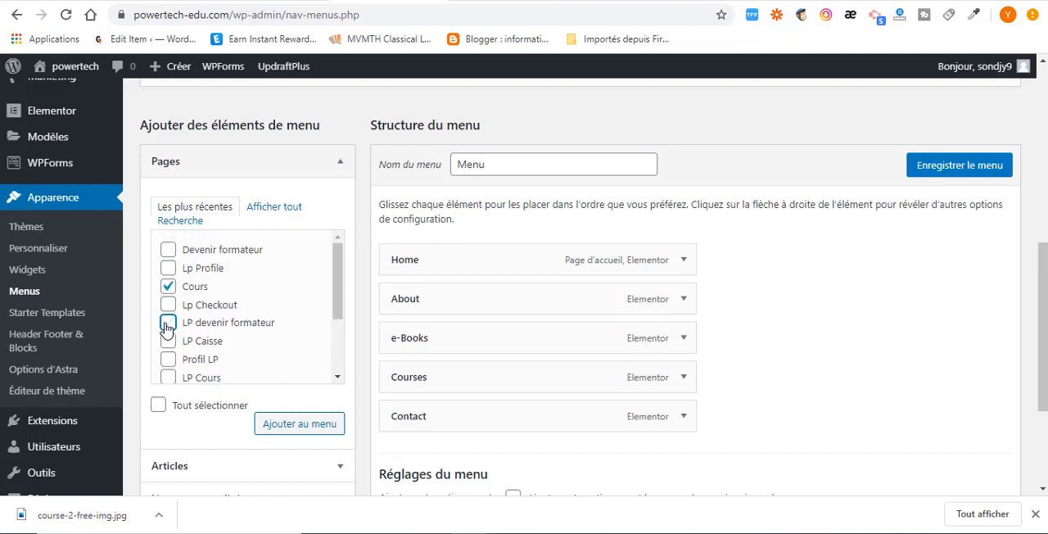
Add the selected Cours page to the site menu and save the menu.
left_click(294, 432)
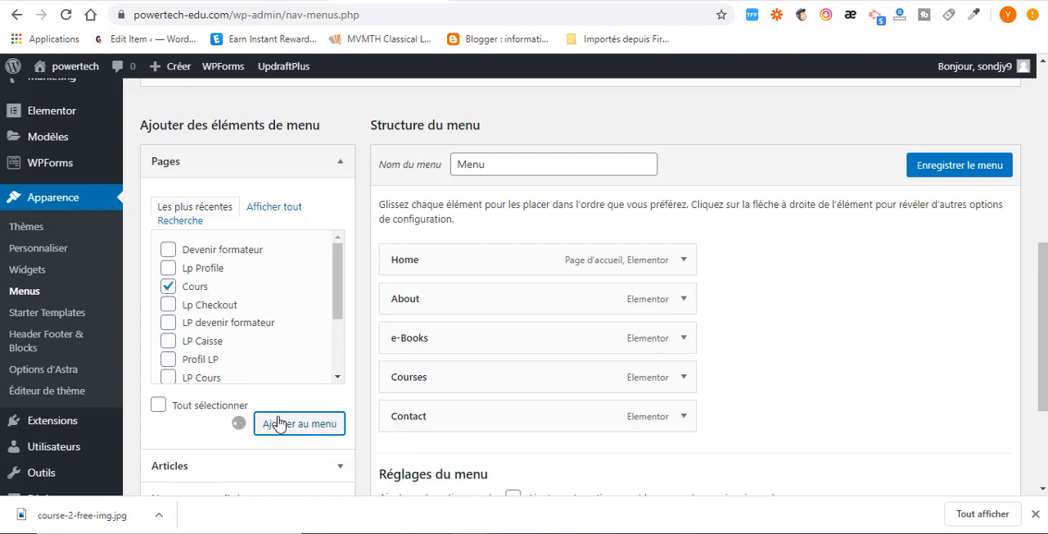
left_click(940, 172)
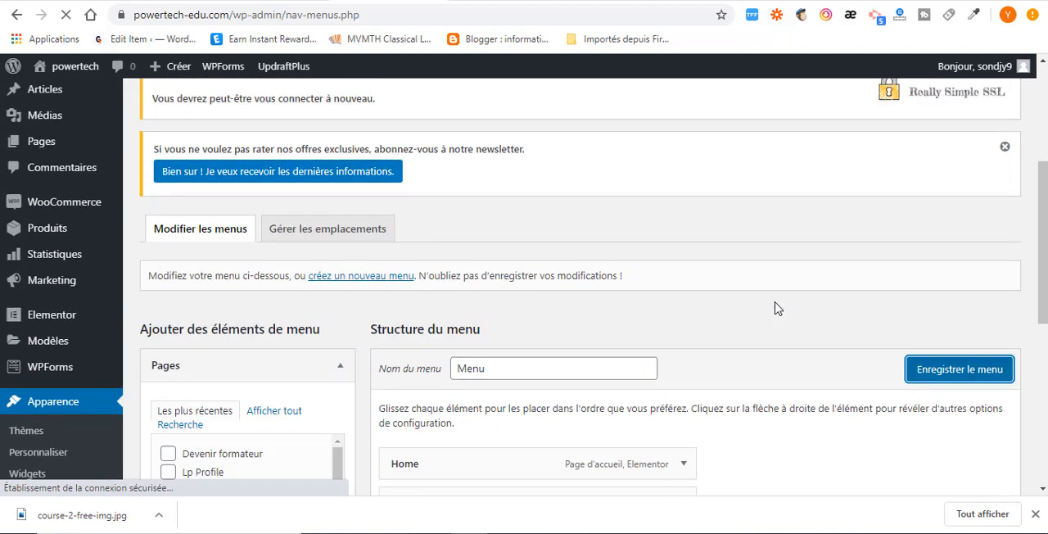
scroll(571, 384, "down", 3)
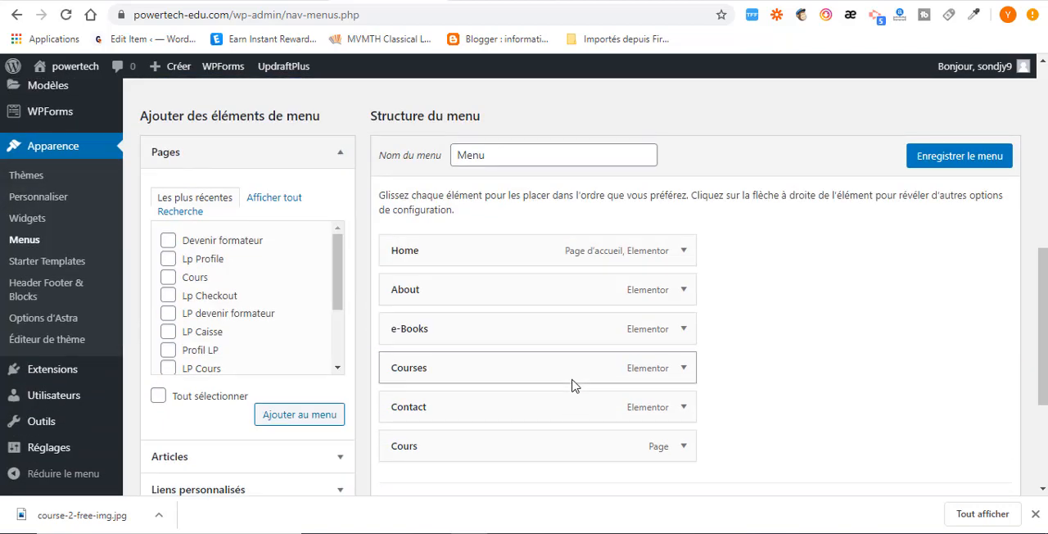
scroll(572, 380, "up", 6)
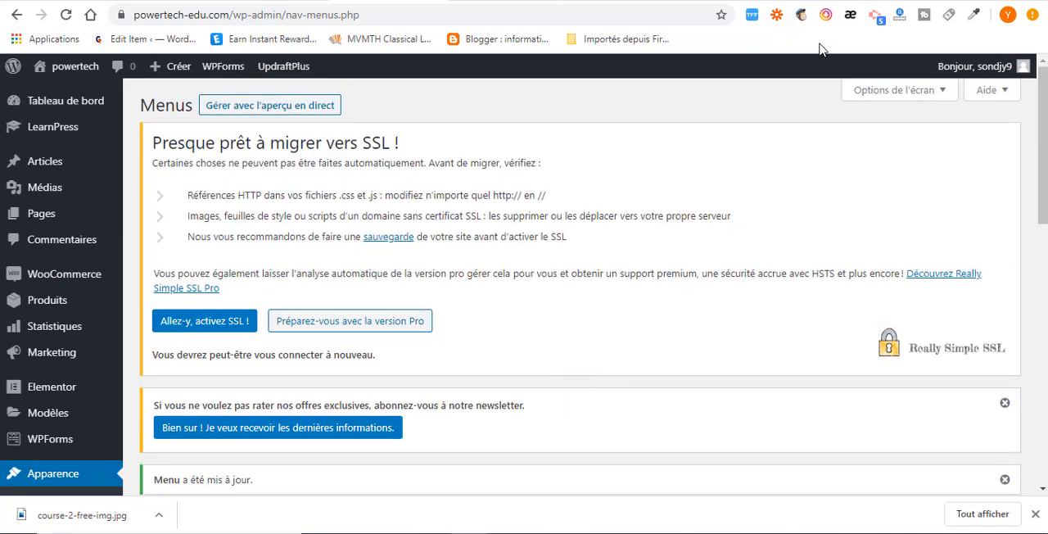
Enable the Catégories de cours section in the menu editor's screen options and expand its list of course categories.
left_click(946, 95)
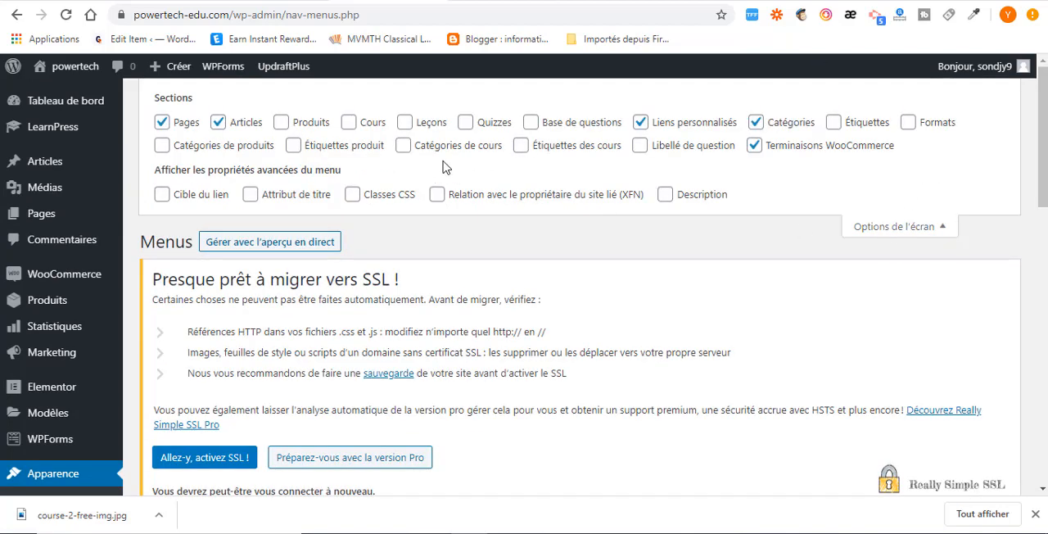
left_click(403, 146)
scroll(431, 250, "down", 12)
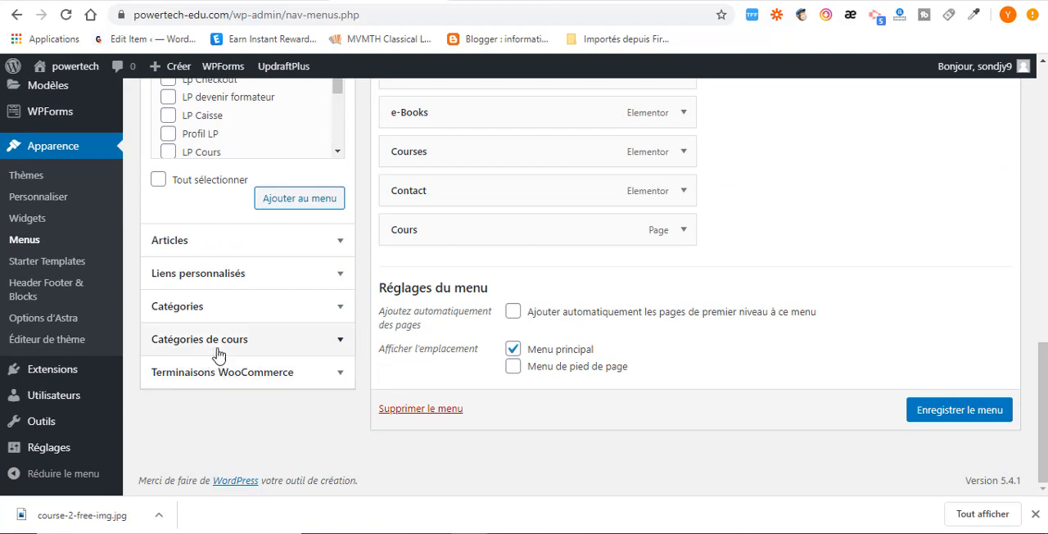
left_click(341, 345)
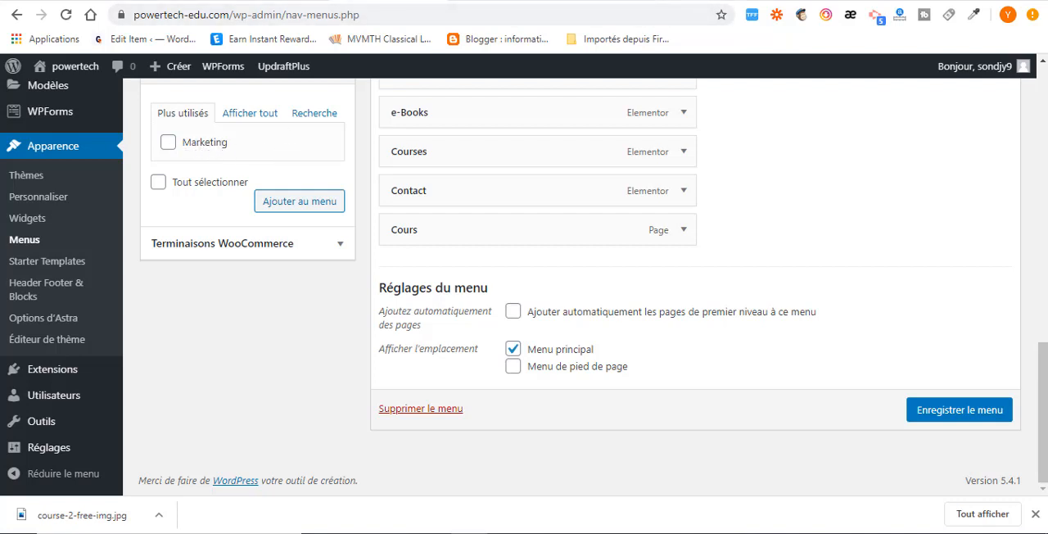
Visit the live site and open the Cours page from its navigation menu.
mouse_move(65, 68)
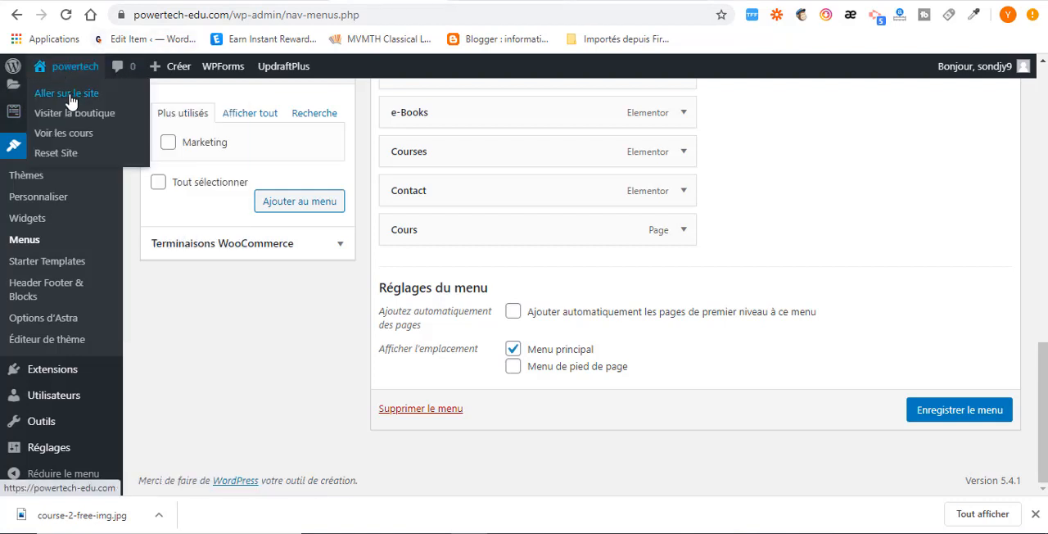
left_click(72, 97)
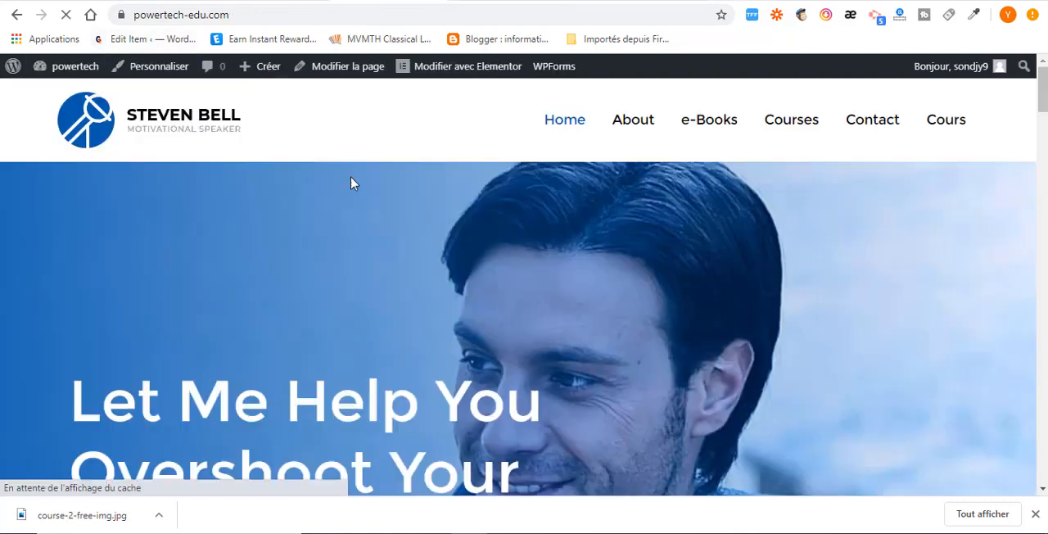
left_click(947, 125)
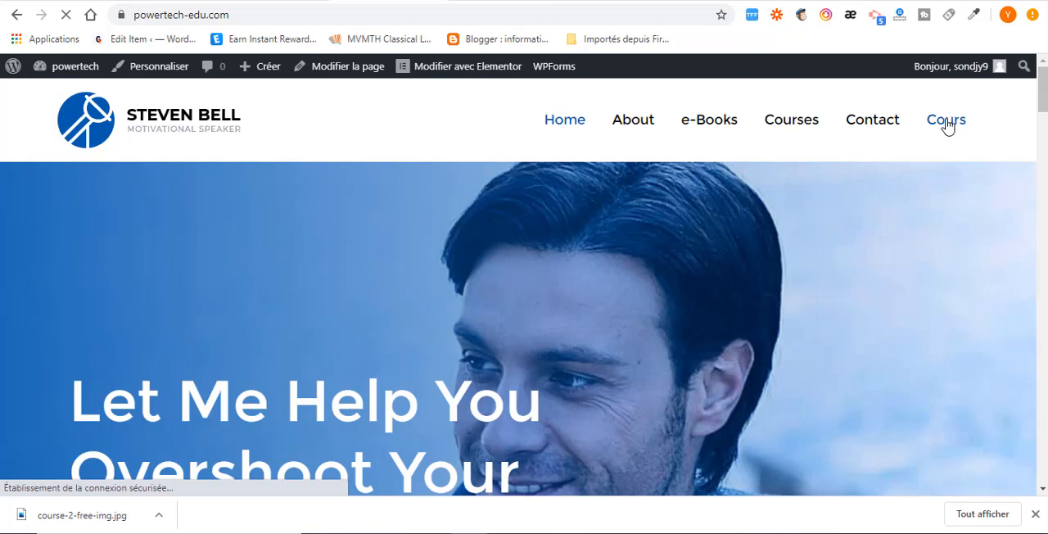